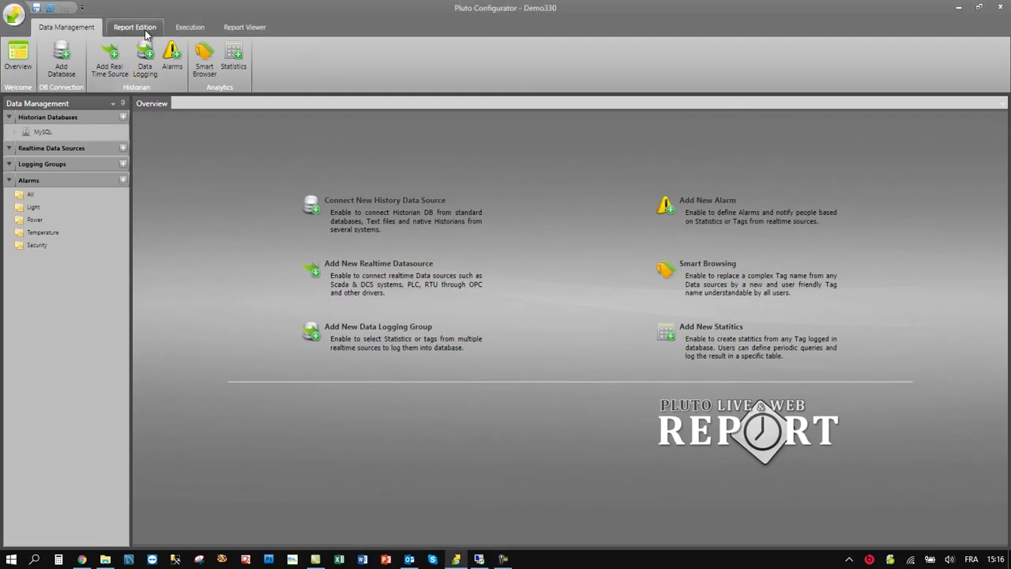
# Step: Open Building PERF from Pluto Reporting and review its Execution and Emailing properties
pyautogui.click(135, 27)
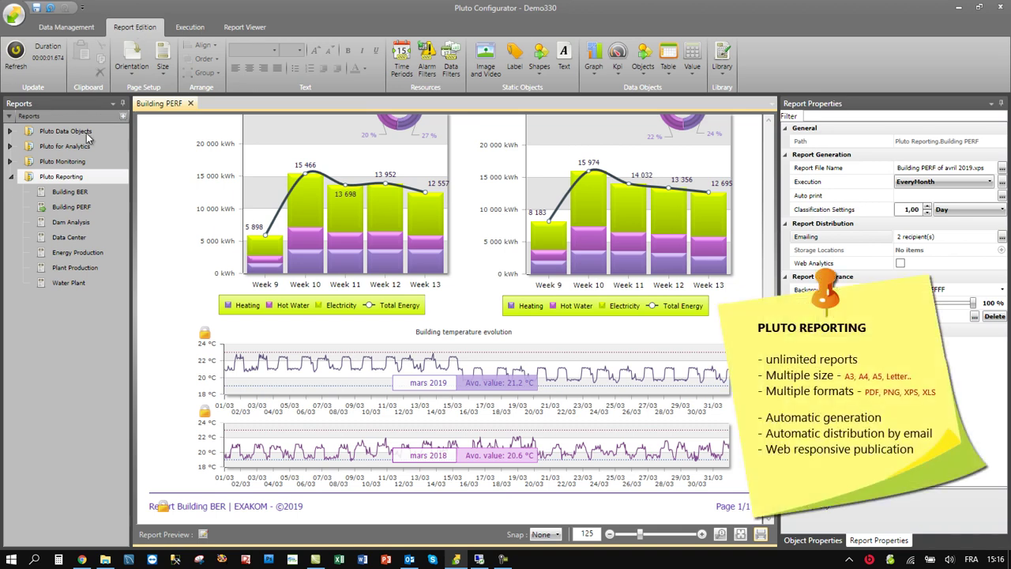
pyautogui.click(72, 178)
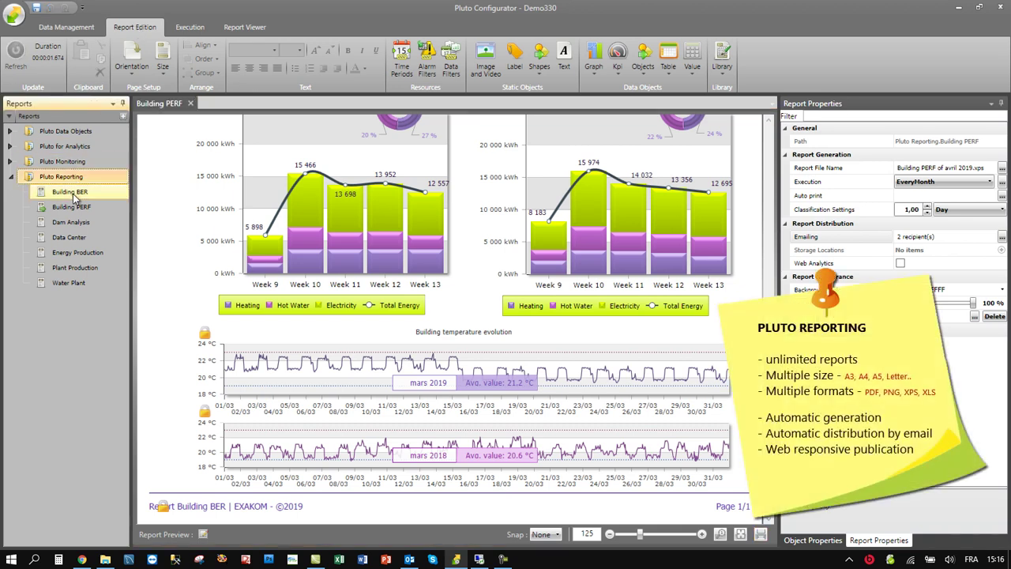
pyautogui.click(75, 207)
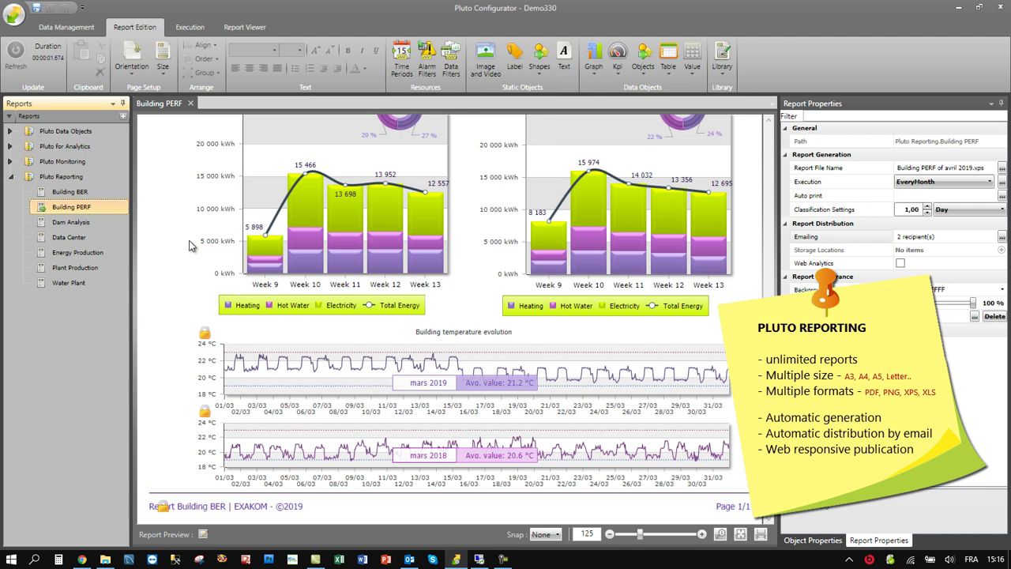
pyautogui.scroll(10, 190, 245)
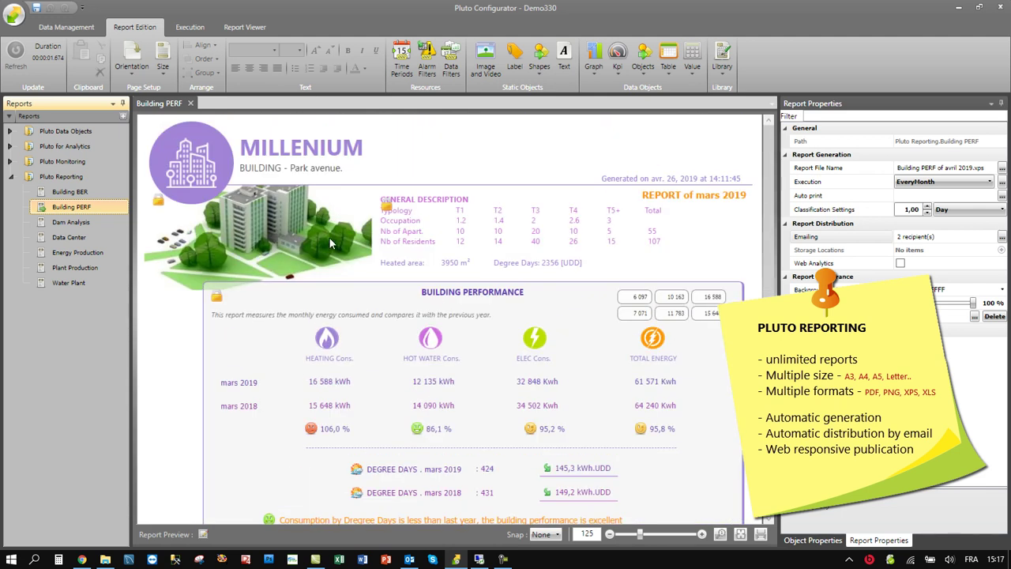
pyautogui.click(827, 186)
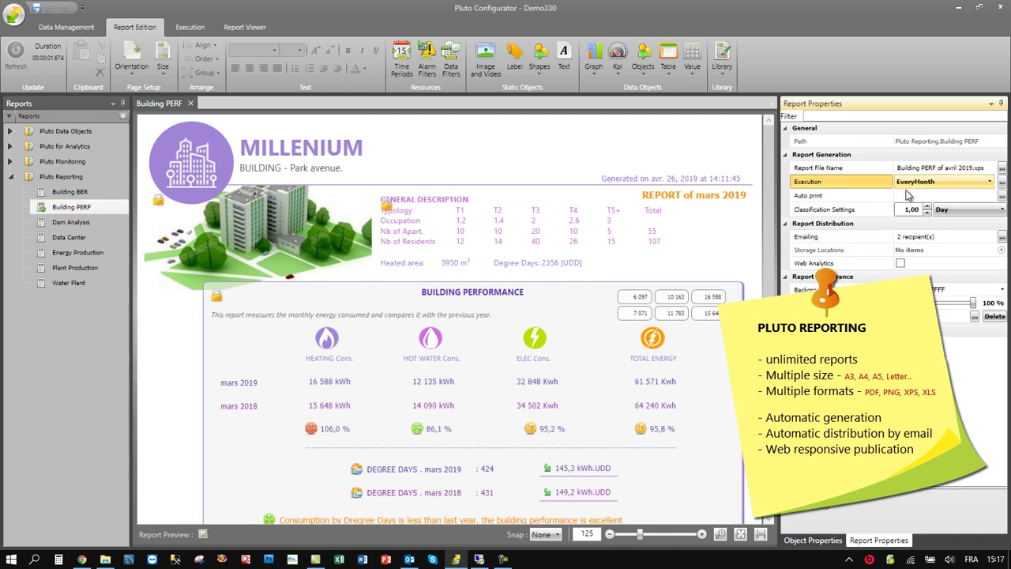
pyautogui.click(830, 237)
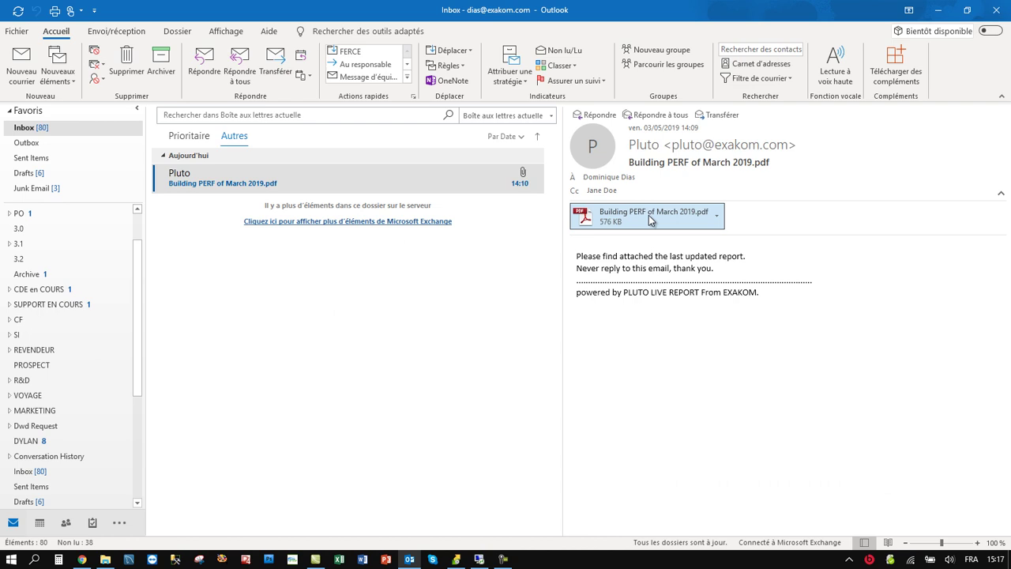
# Step: Preview the attached Building PERF of March 2019.pdf in Outlook's reading pane
pyautogui.click(648, 214)
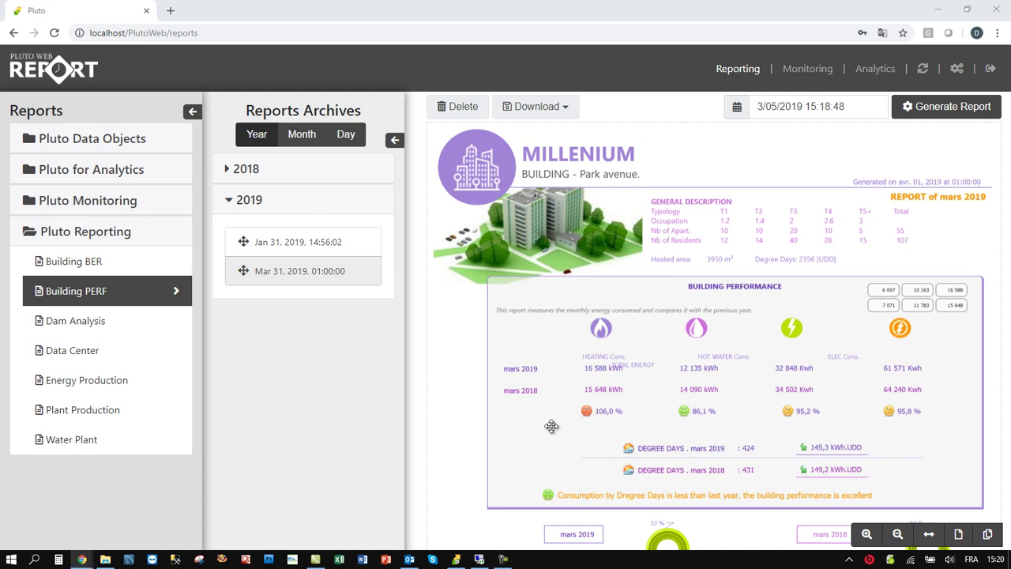
# Step: Collapse the Reports Archives and Reports panels and bring the weekly energy charts into view
pyautogui.scroll(-5, 537, 419)
pyautogui.scroll(-3, 547, 352)
pyautogui.click(394, 140)
pyautogui.click(192, 111)
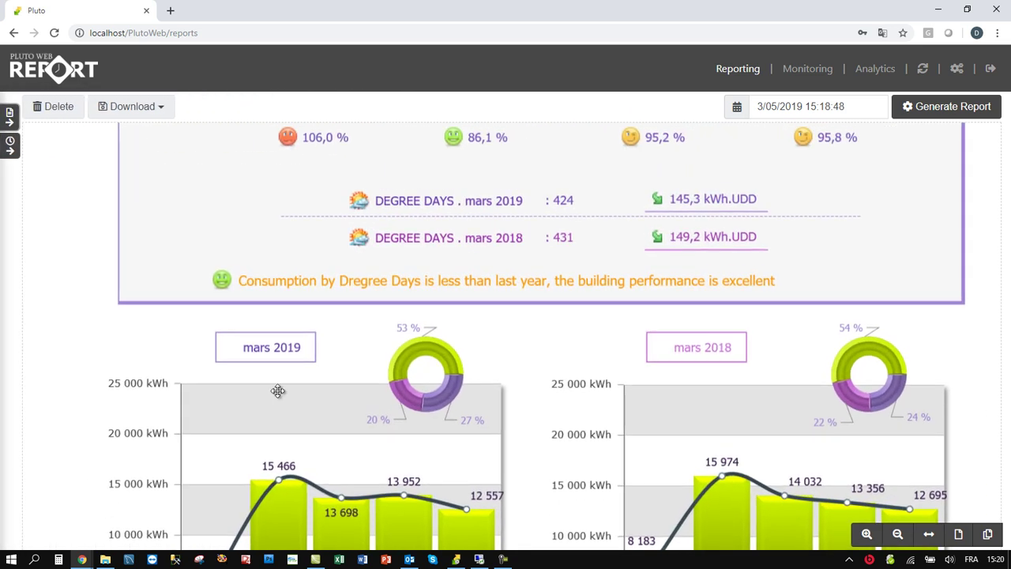
pyautogui.moveTo(282, 415); pyautogui.dragTo(295, 238)
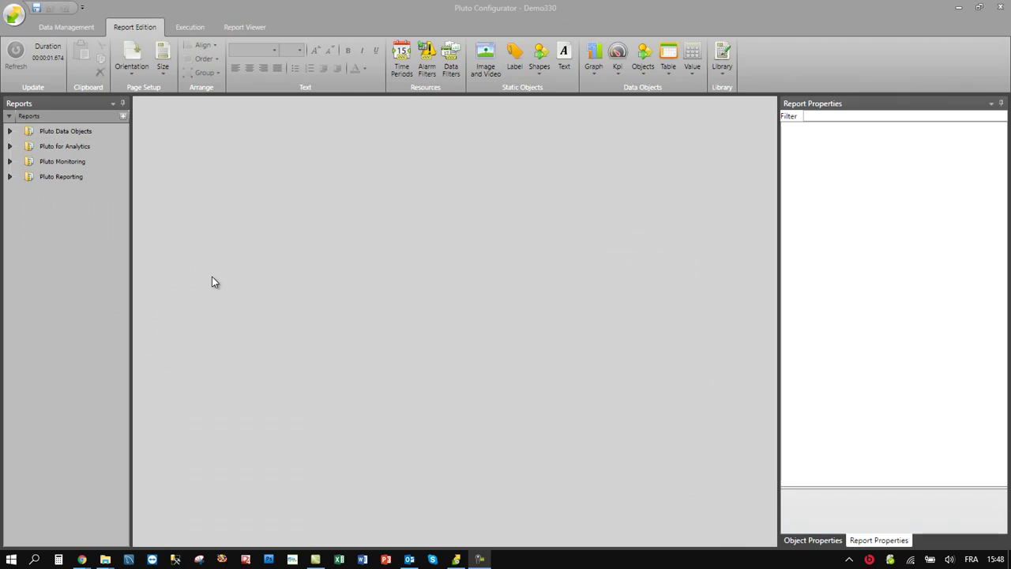
# Step: Add a new report to the Reports list and rename it MyReport
pyautogui.rightClick(54, 220)
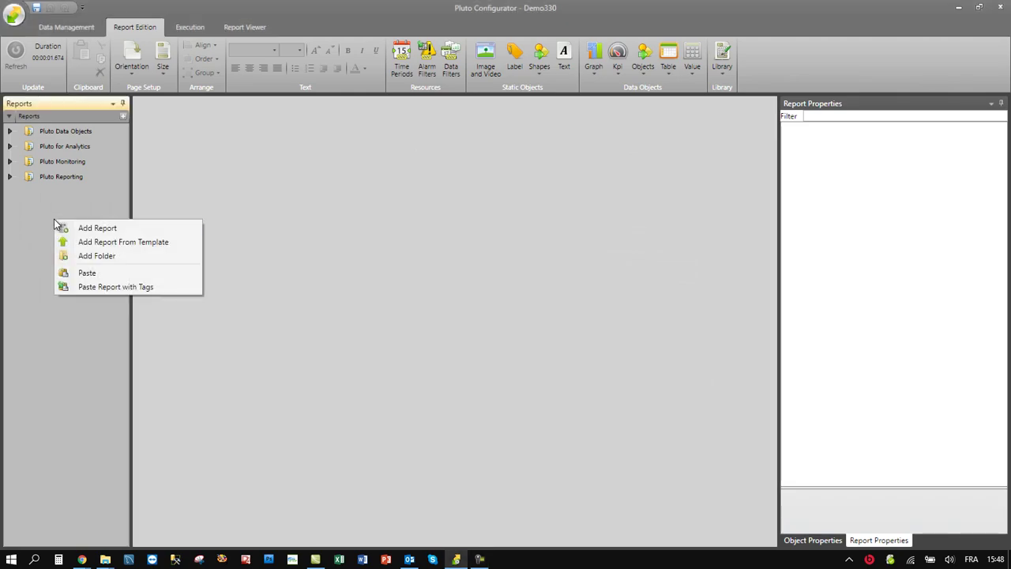
pyautogui.click(90, 229)
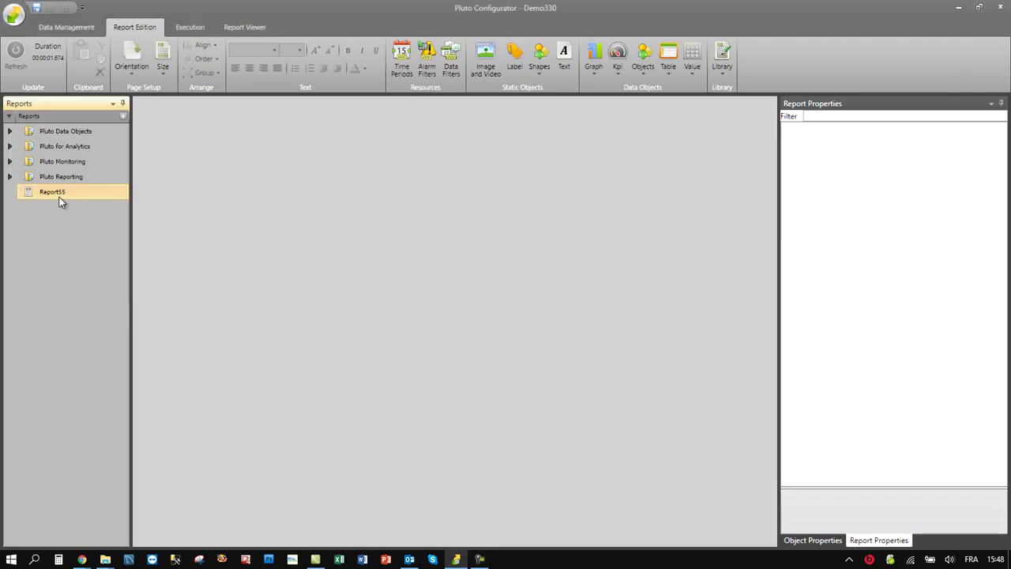
pyautogui.rightClick(55, 192)
pyautogui.click(86, 203)
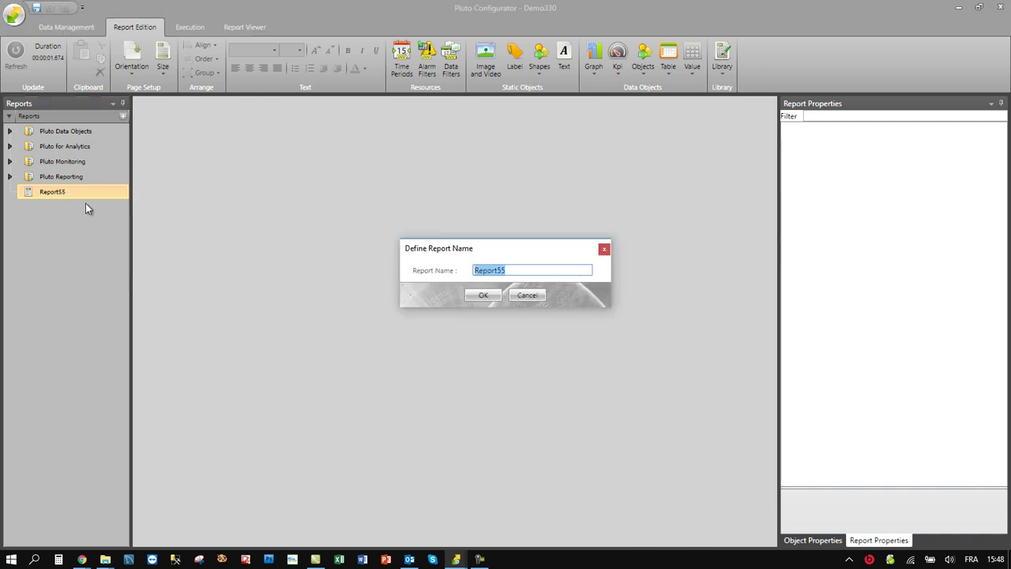
pyautogui.write('MyRepor')
pyautogui.press('Return')
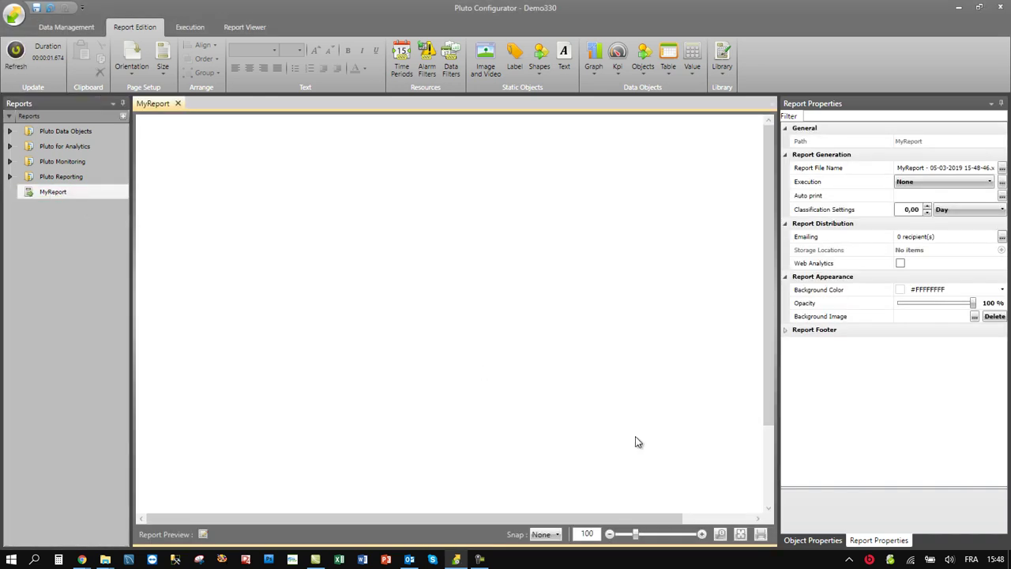
# Step: Fit the whole page in view and set the page orientation to Portrait
pyautogui.click(740, 534)
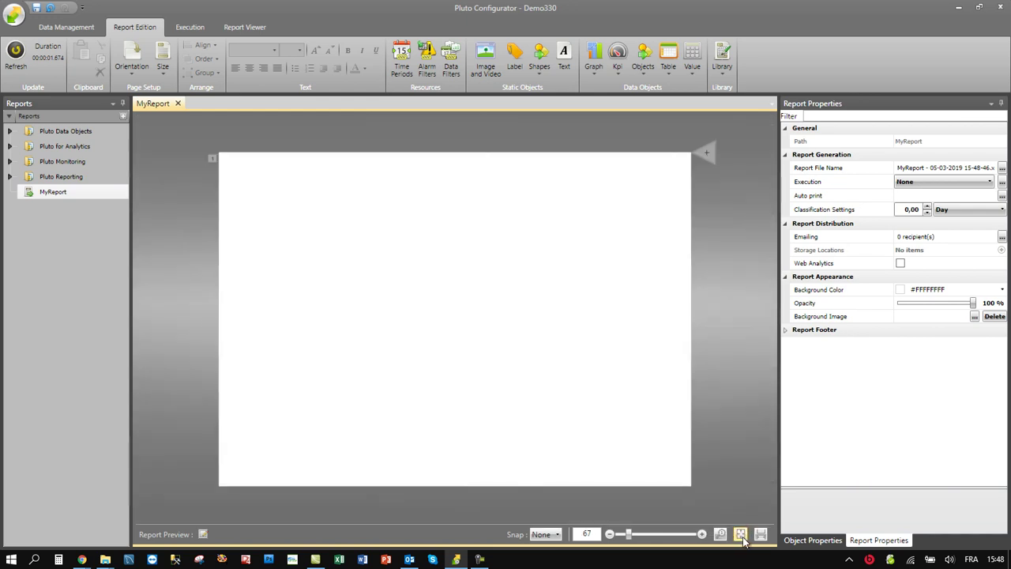
pyautogui.click(162, 70)
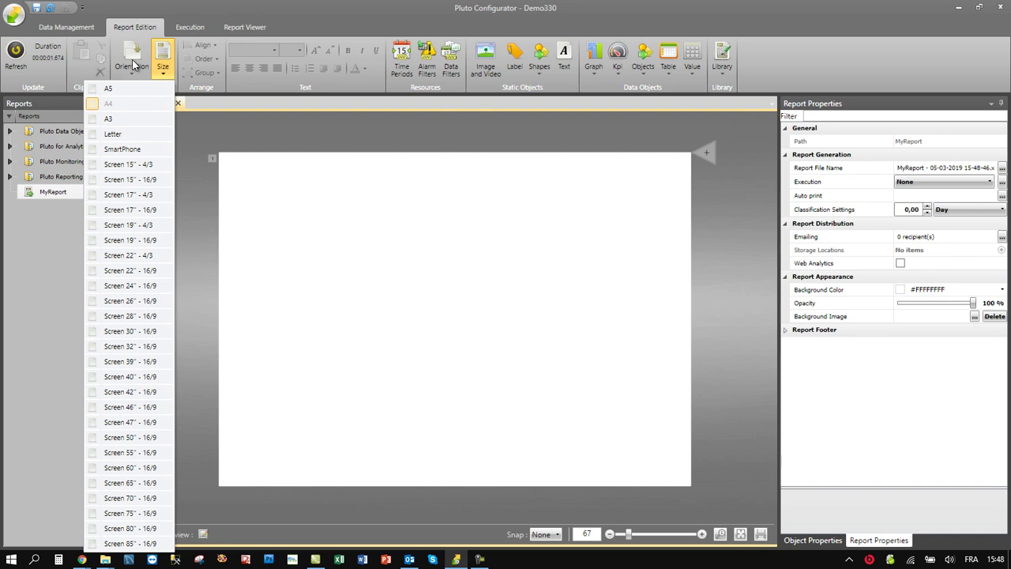
pyautogui.click(133, 64)
pyautogui.click(120, 98)
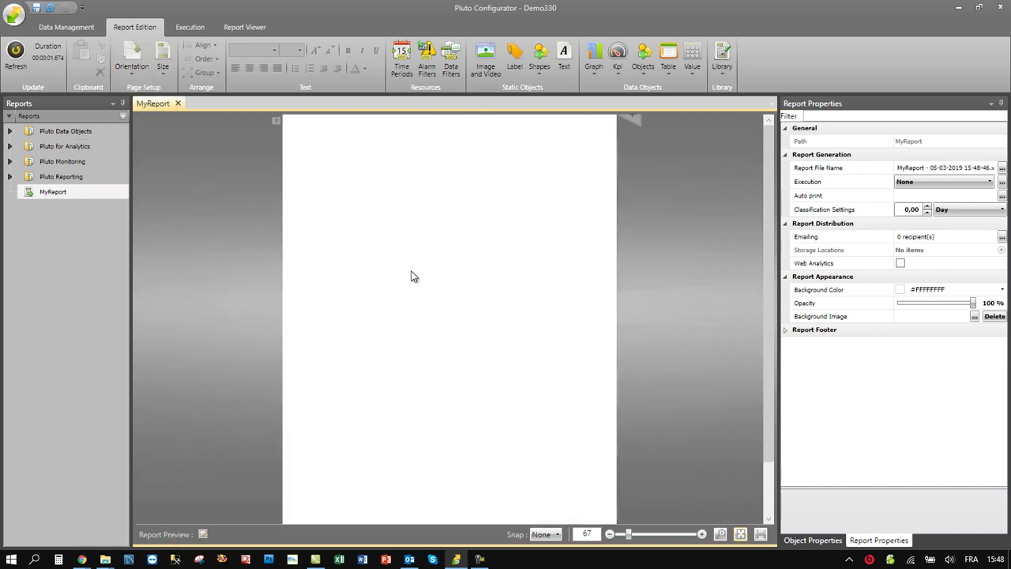
# Step: Set the report's background image to Analytics Portrait.jpg from the Background Reporting folder
pyautogui.click(863, 317)
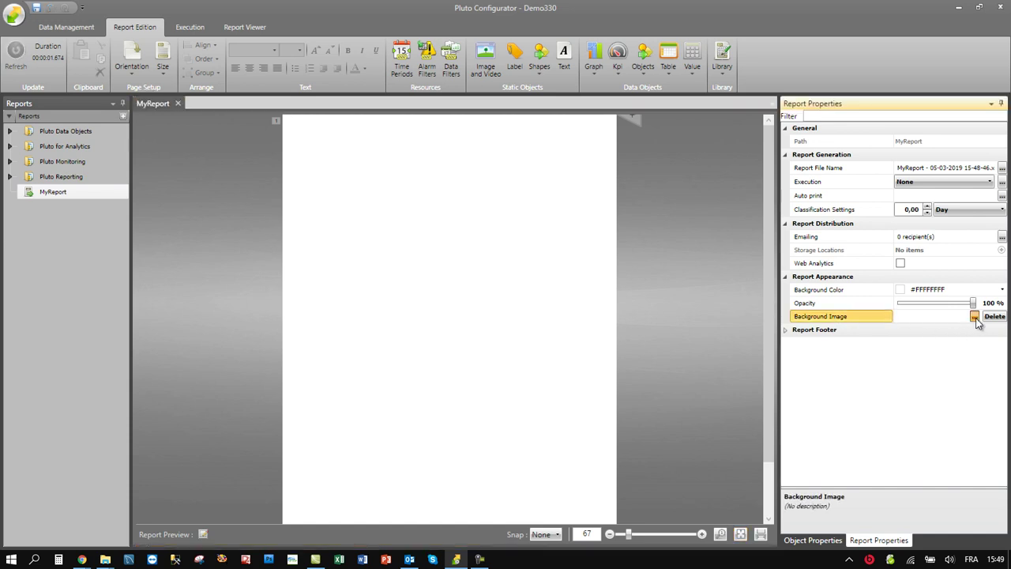
pyautogui.click(973, 316)
pyautogui.doubleClick(313, 102)
pyautogui.doubleClick(312, 100)
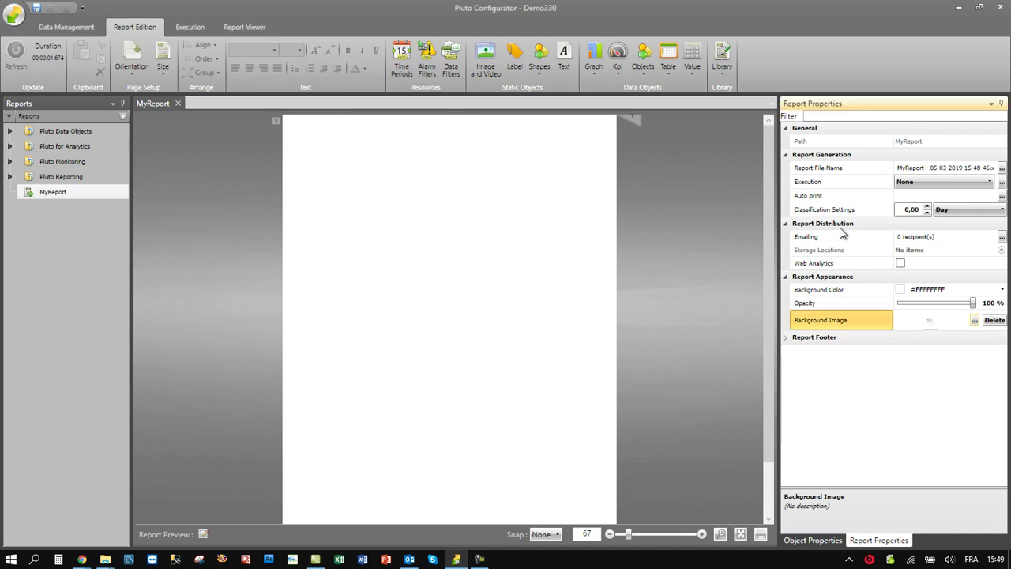
# Step: Make the background colour Transparent and show the page at 100% zoom
pyautogui.click(1002, 290)
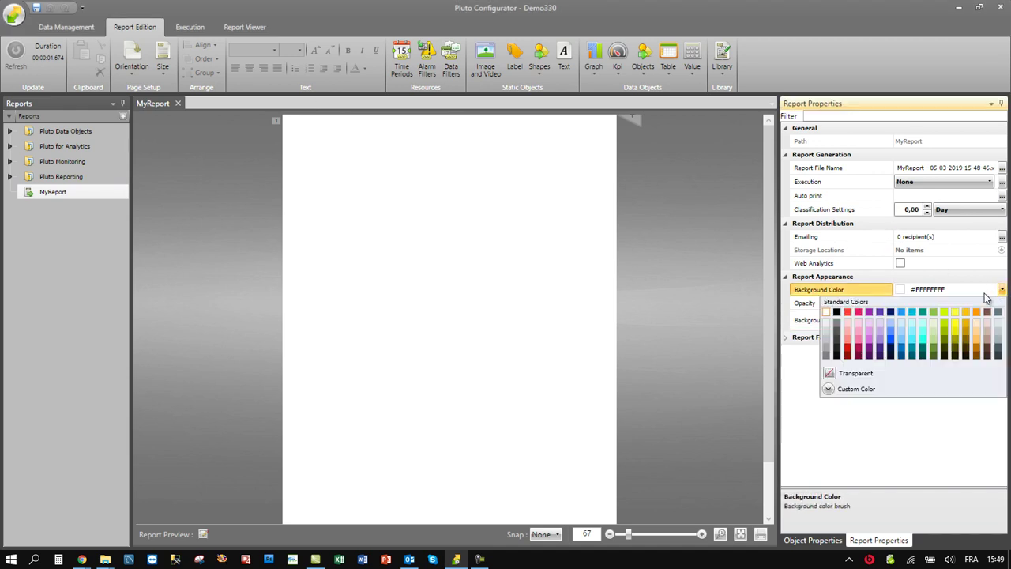
pyautogui.click(832, 373)
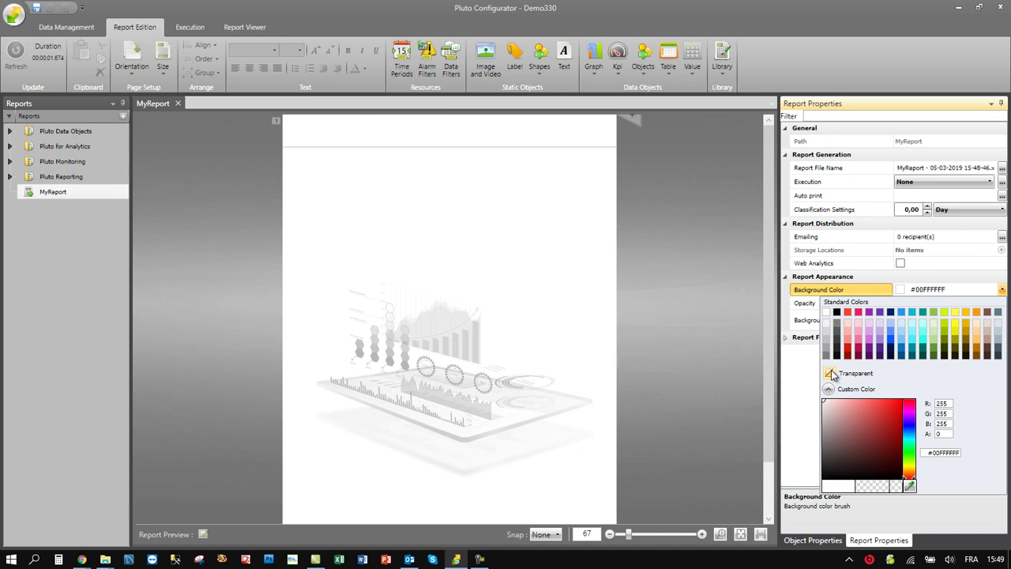
pyautogui.click(719, 535)
pyautogui.click(719, 535)
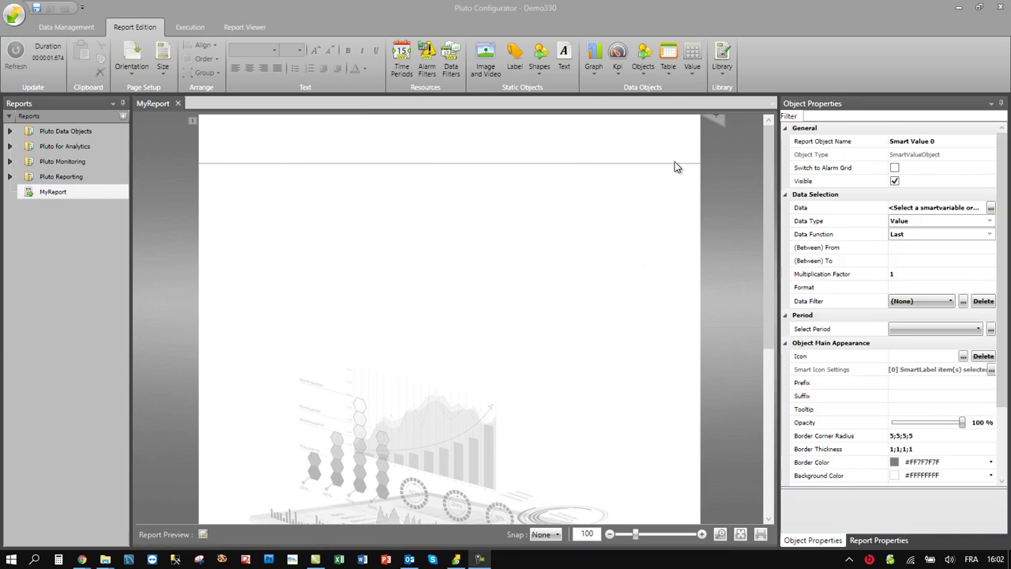
# Step: Draw a bar graph across the top of the report page
pyautogui.click(693, 73)
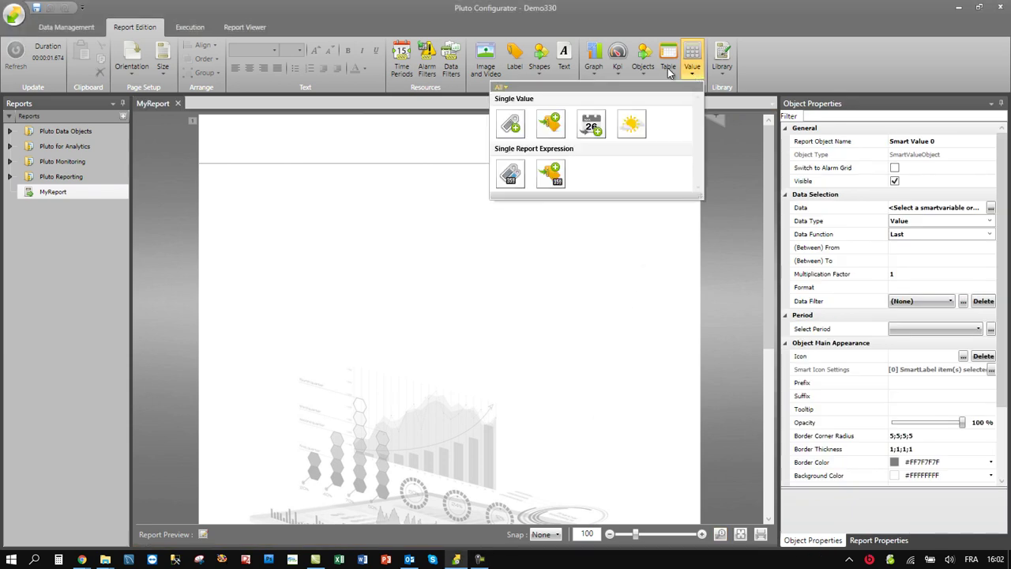
pyautogui.click(669, 73)
pyautogui.click(646, 68)
pyautogui.click(618, 70)
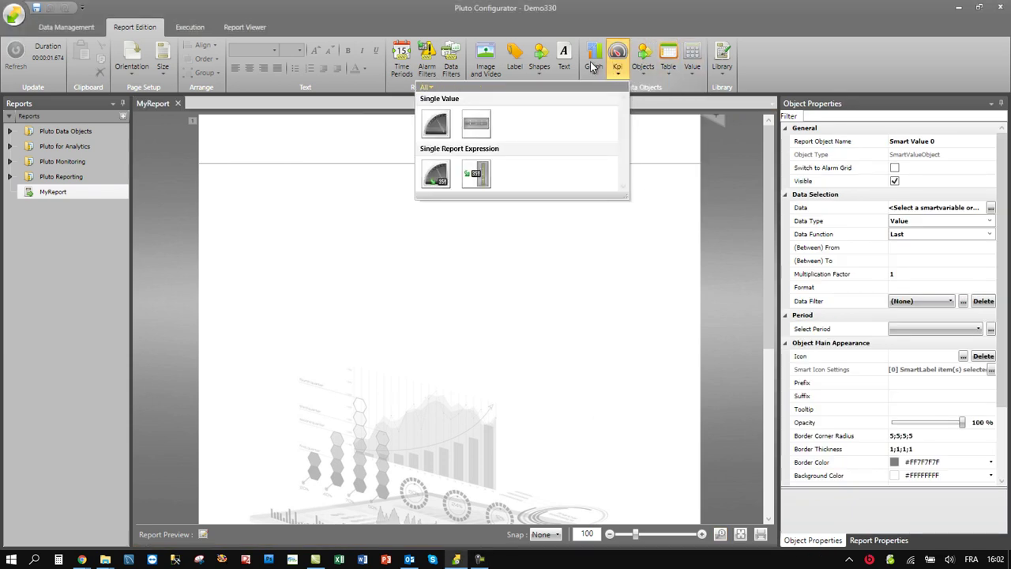
pyautogui.click(591, 68)
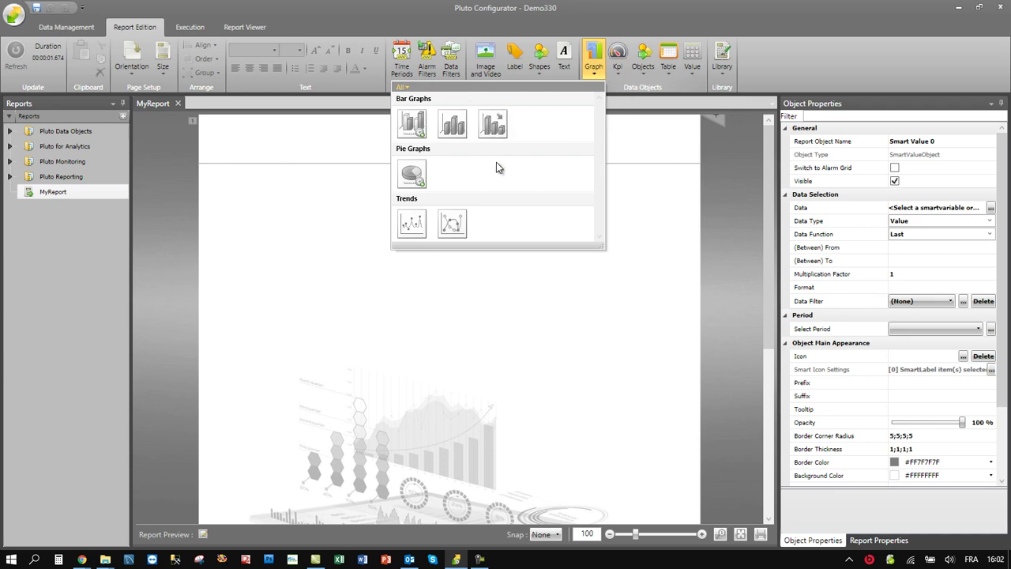
pyautogui.click(414, 126)
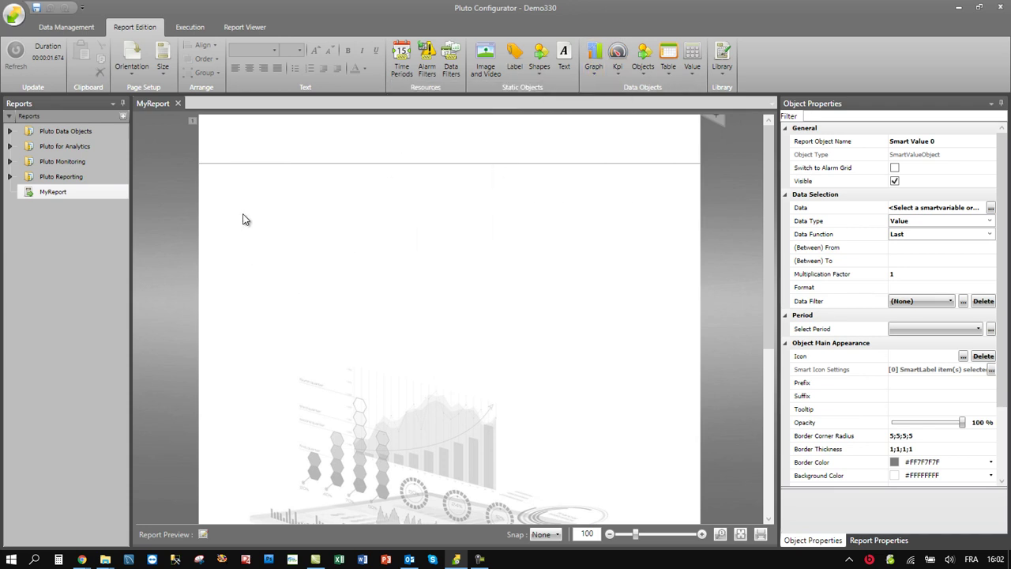
pyautogui.moveTo(228, 190); pyautogui.dragTo(673, 366)
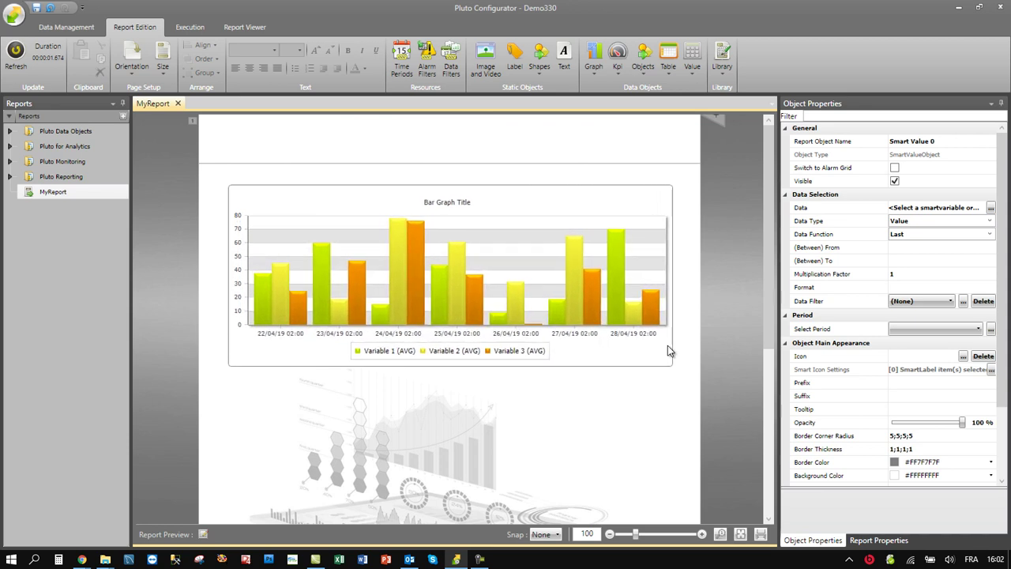
# Step: Draw a pie chart below the bar graph and pick a radial gauge from Kpi
pyautogui.click(593, 67)
pyautogui.click(413, 169)
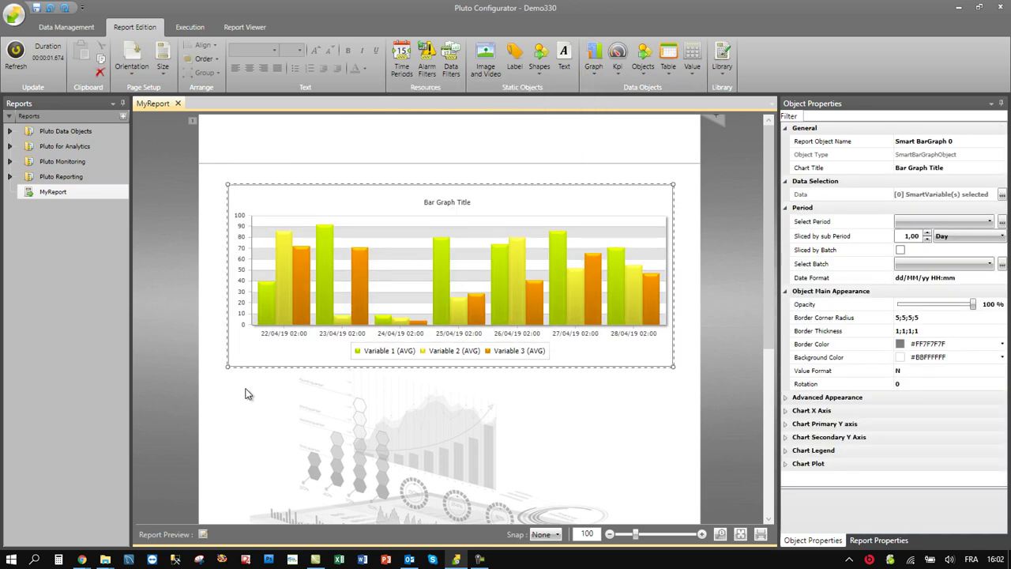
pyautogui.moveTo(229, 378); pyautogui.dragTo(411, 523)
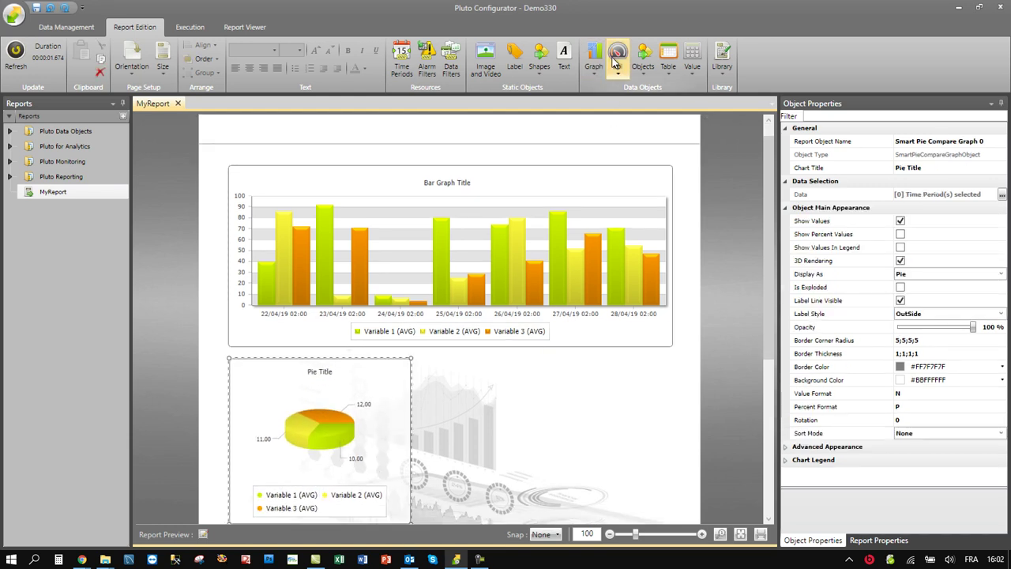
pyautogui.click(617, 62)
pyautogui.click(437, 127)
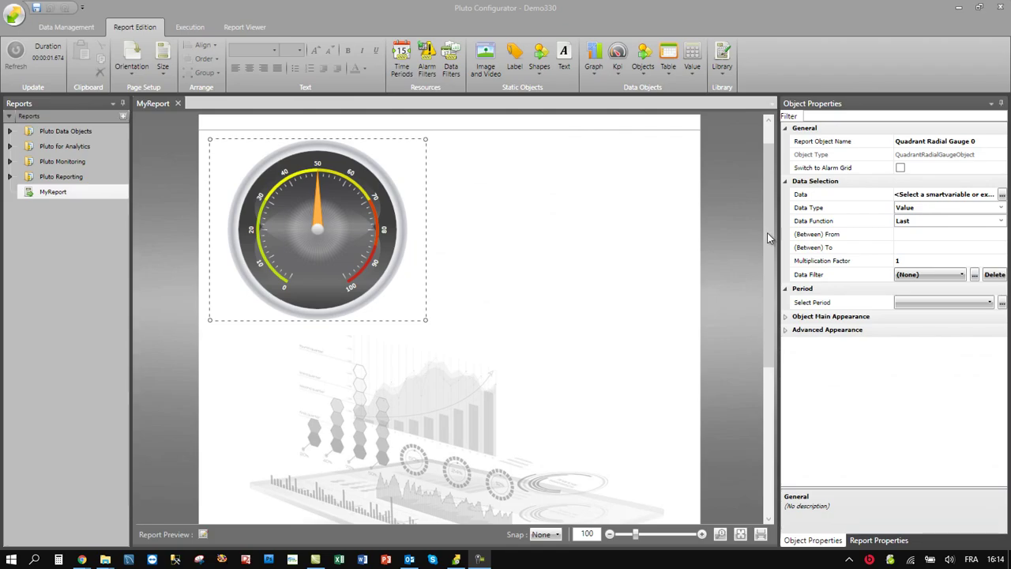
# Step: Assign the Building > Temp Inside variable as the gauge's data via Smart Browser
pyautogui.click(820, 198)
pyautogui.click(818, 224)
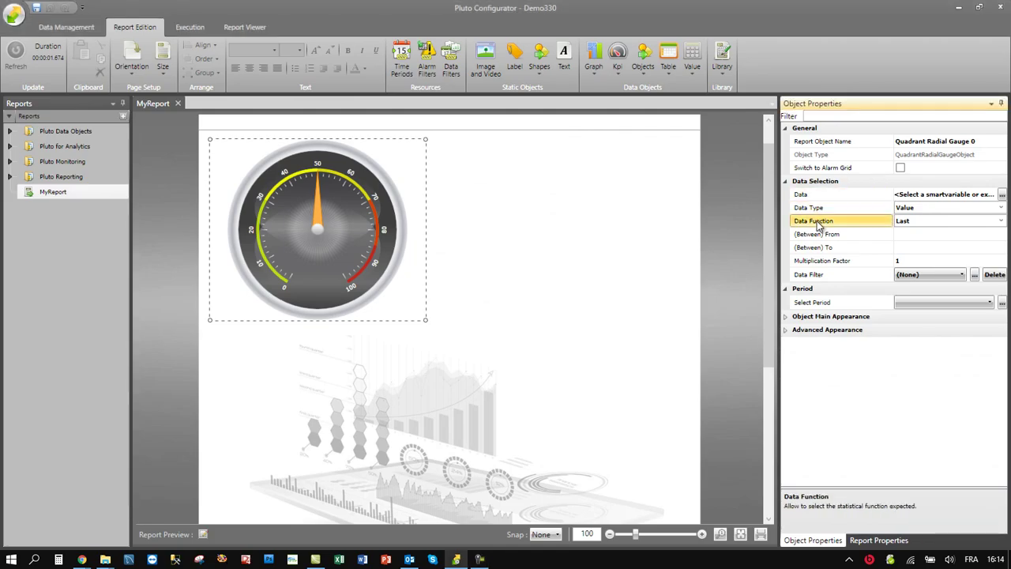
pyautogui.click(813, 303)
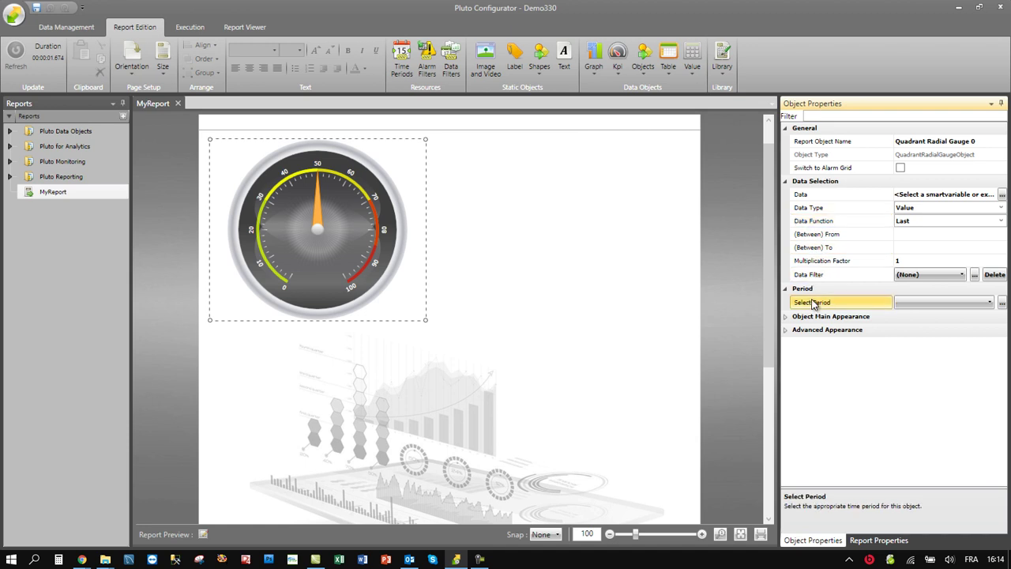
pyautogui.click(1001, 194)
pyautogui.doubleClick(425, 204)
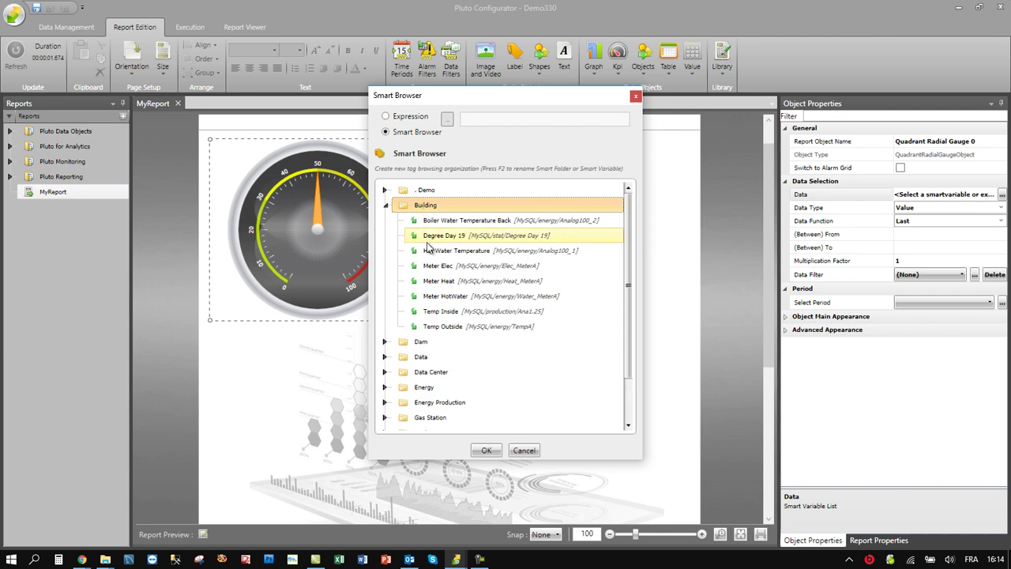
pyautogui.click(442, 312)
pyautogui.click(489, 449)
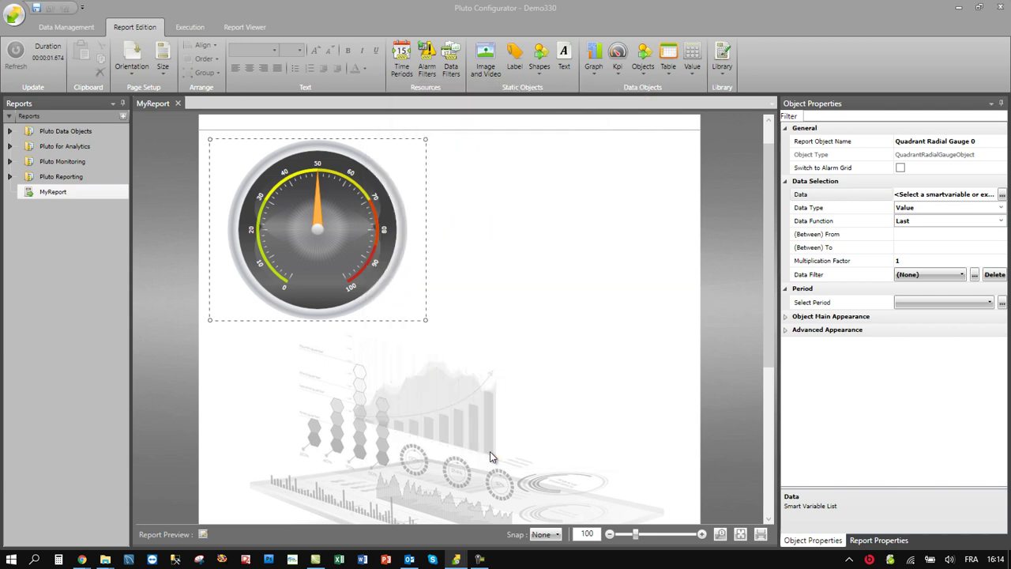
# Step: Set the gauge's Data Function to Average and Select Period to Current Day
pyautogui.click(1001, 221)
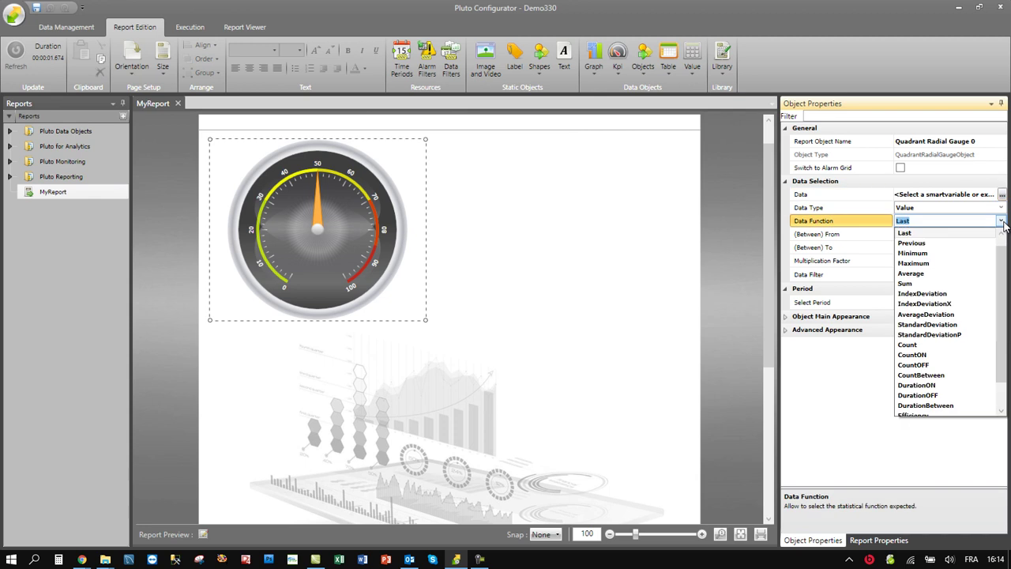
pyautogui.click(939, 277)
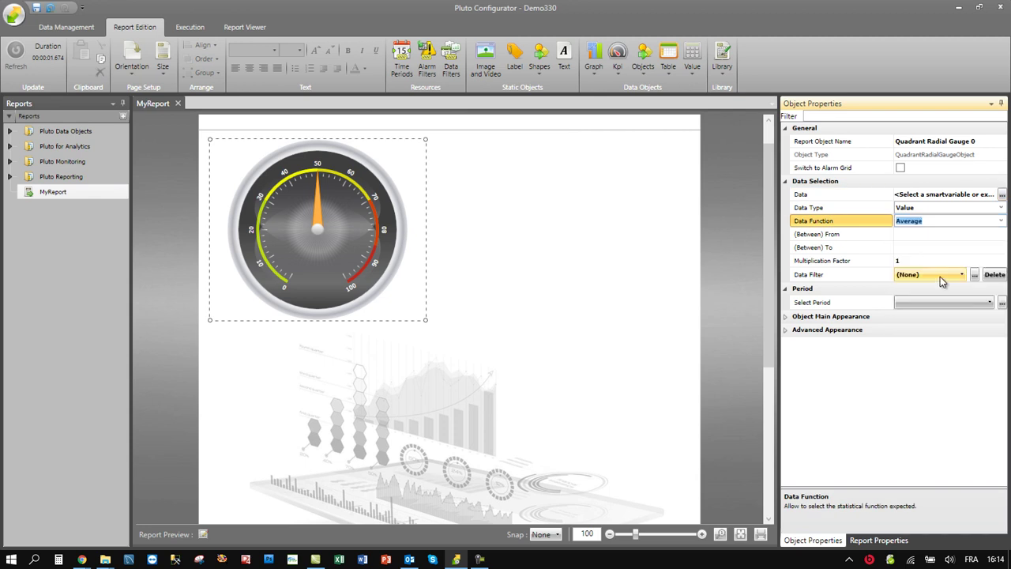
pyautogui.click(929, 303)
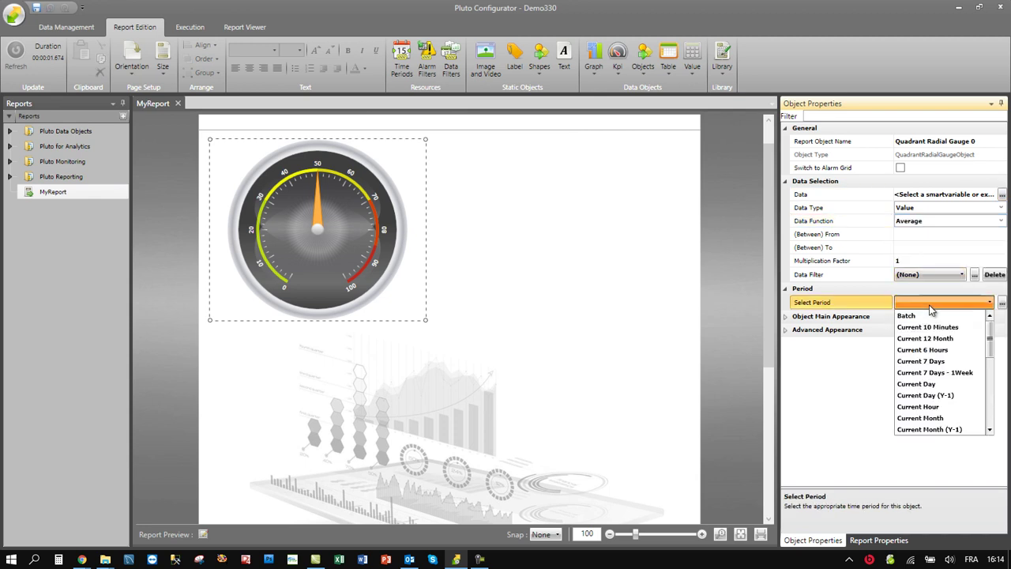
pyautogui.click(924, 384)
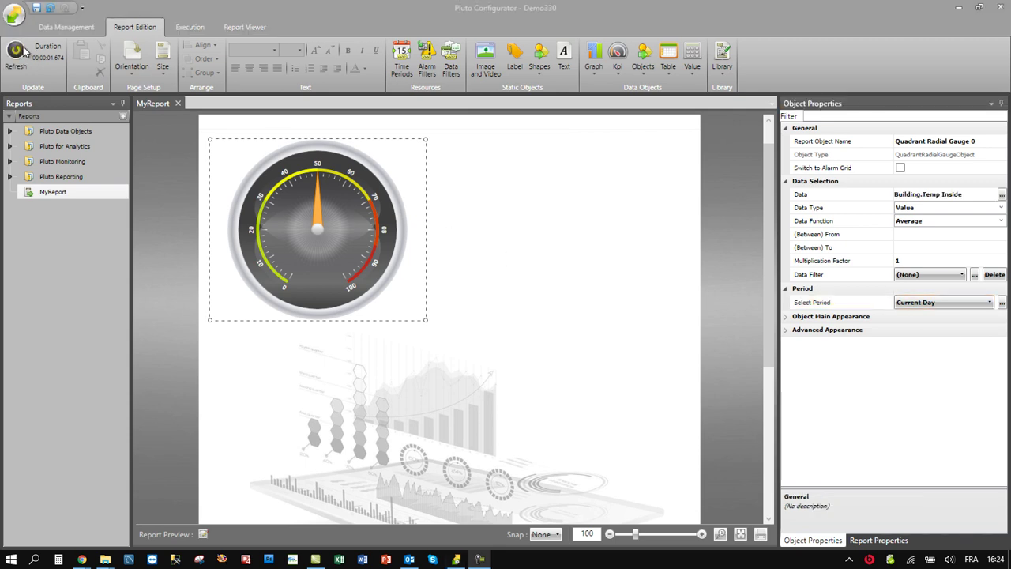
# Step: Refresh the gauge and restyle it as a QuarterCircle gauge in dark red
pyautogui.click(15, 50)
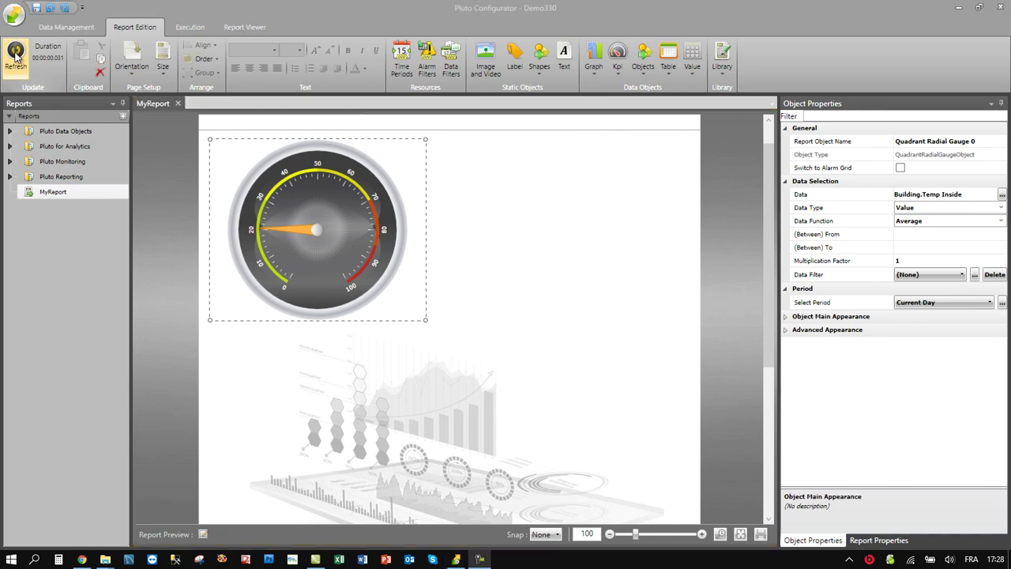
pyautogui.click(786, 182)
pyautogui.click(786, 223)
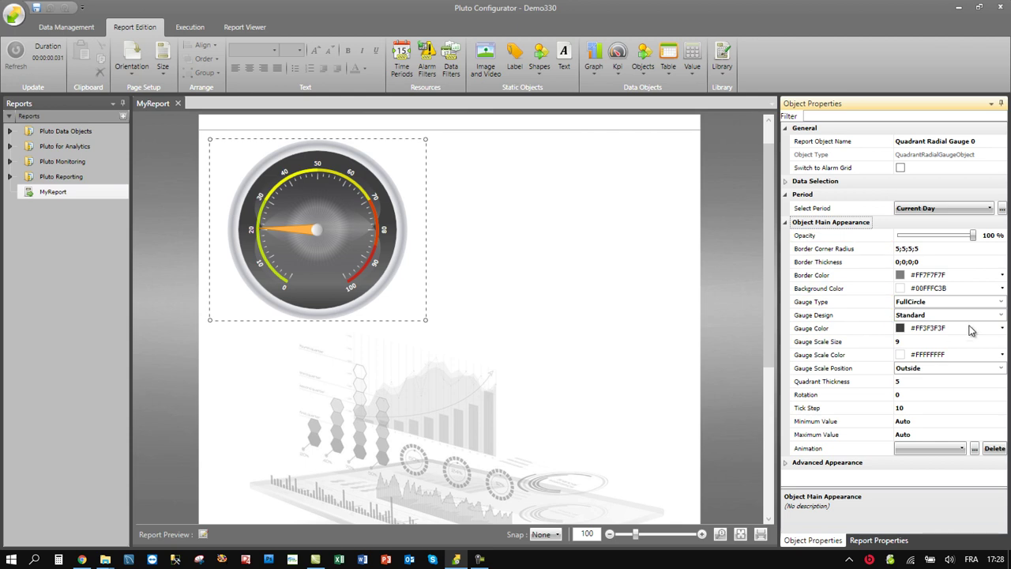
pyautogui.click(1001, 303)
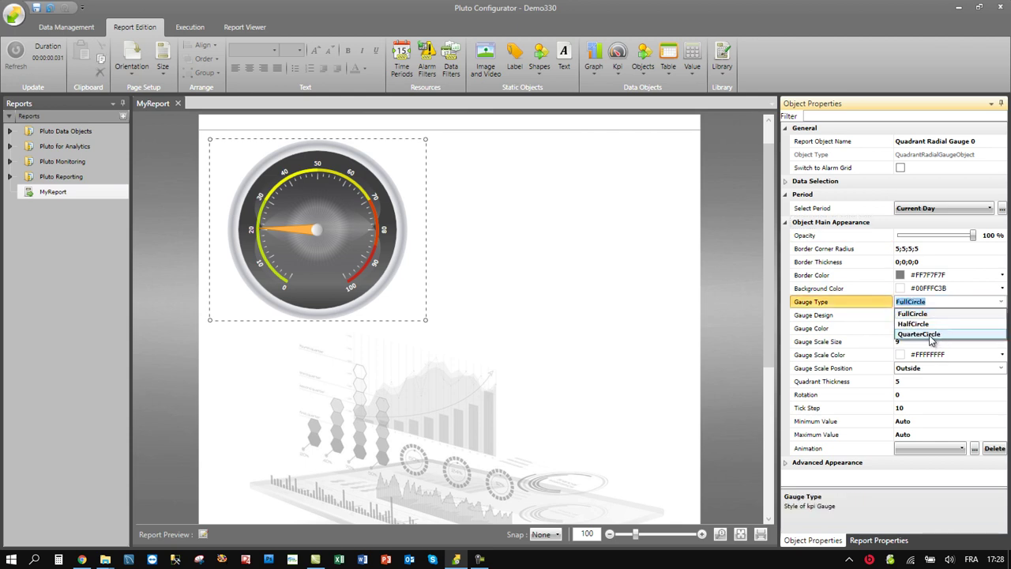
pyautogui.click(929, 335)
pyautogui.click(1001, 329)
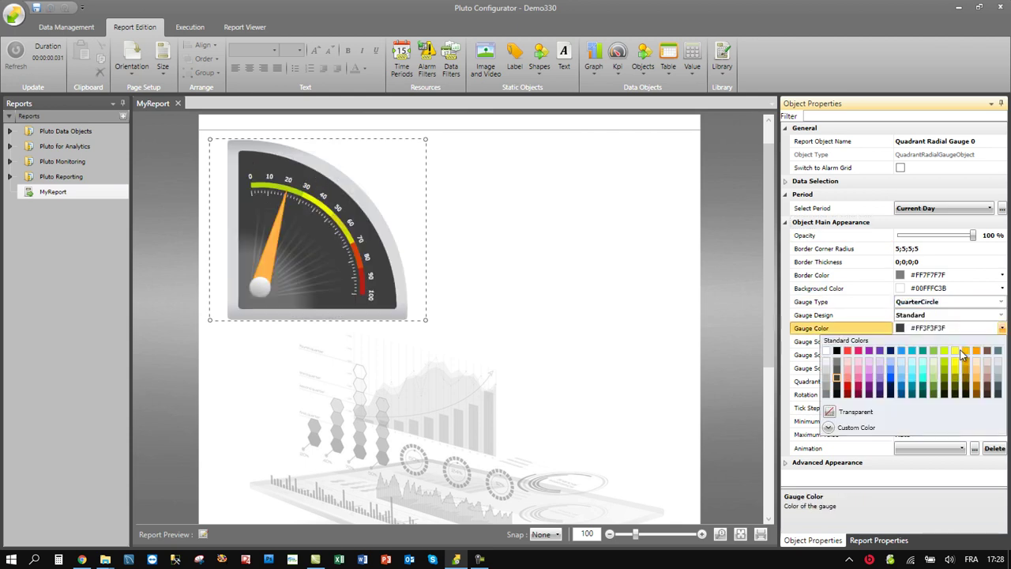
pyautogui.click(848, 392)
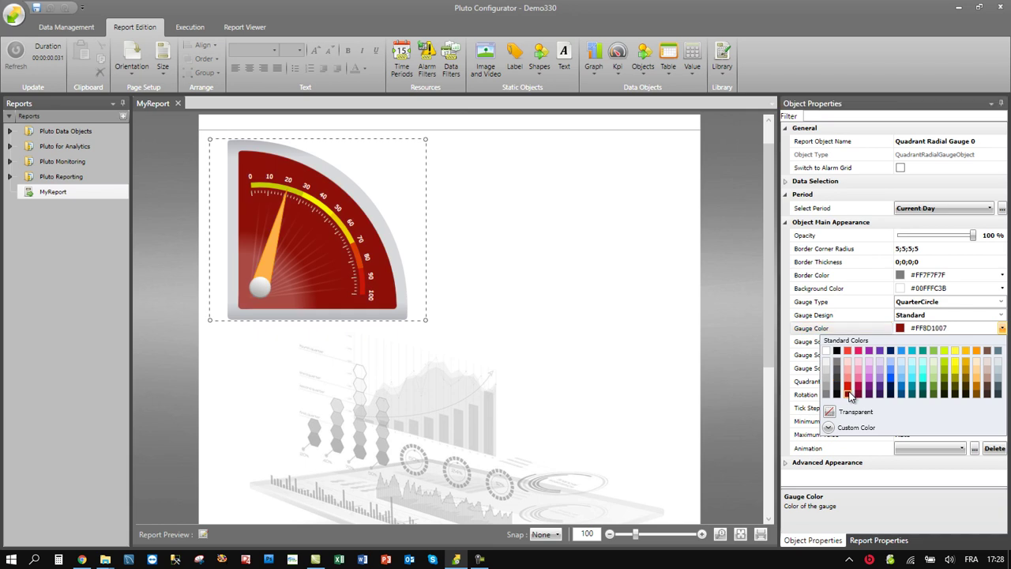
pyautogui.click(928, 330)
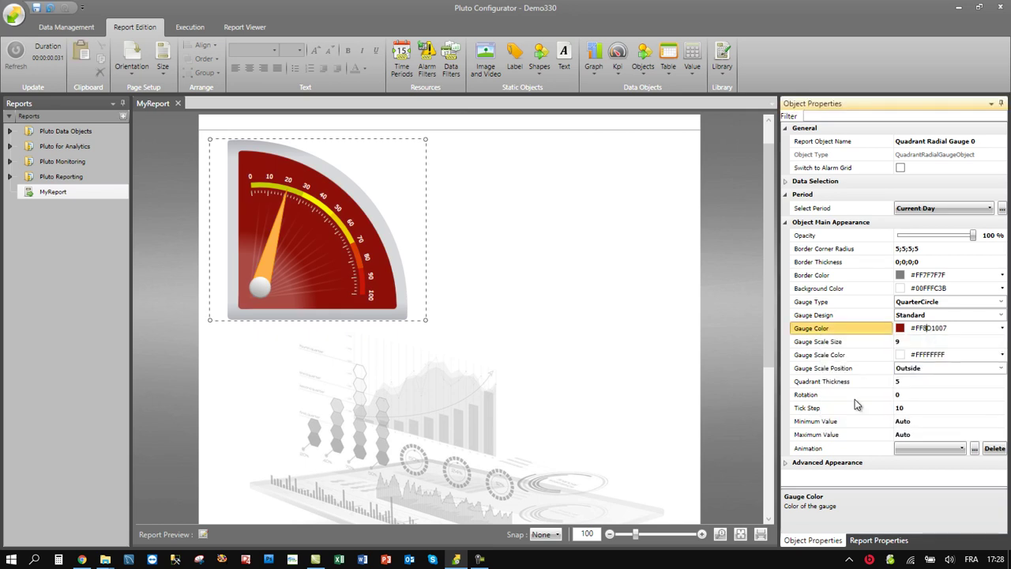
pyautogui.click(785, 462)
# Step: Paste a copy of the SUM value box and position it under SUM
pyautogui.scroll(-4, 789, 465)
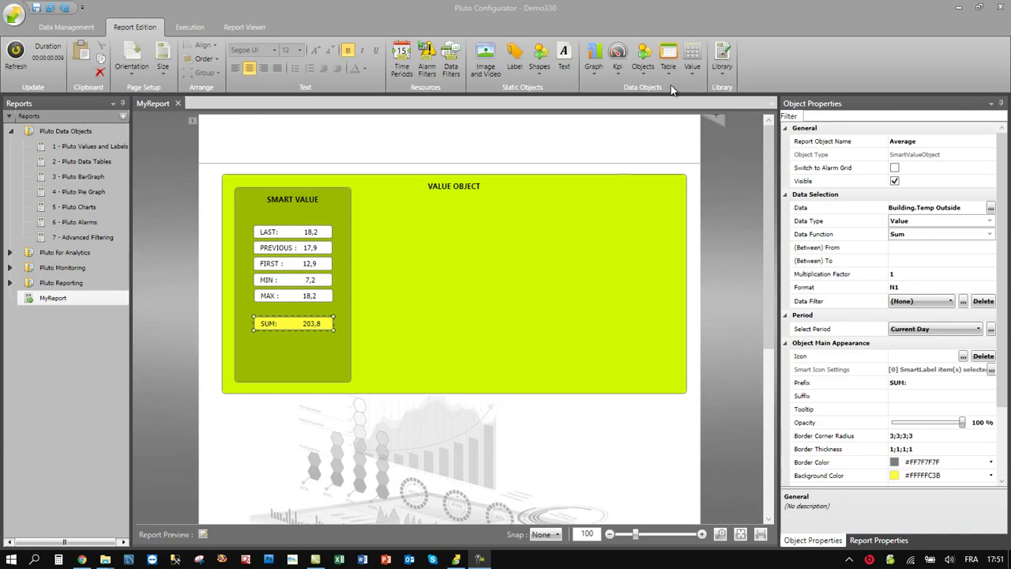
pyautogui.click(692, 62)
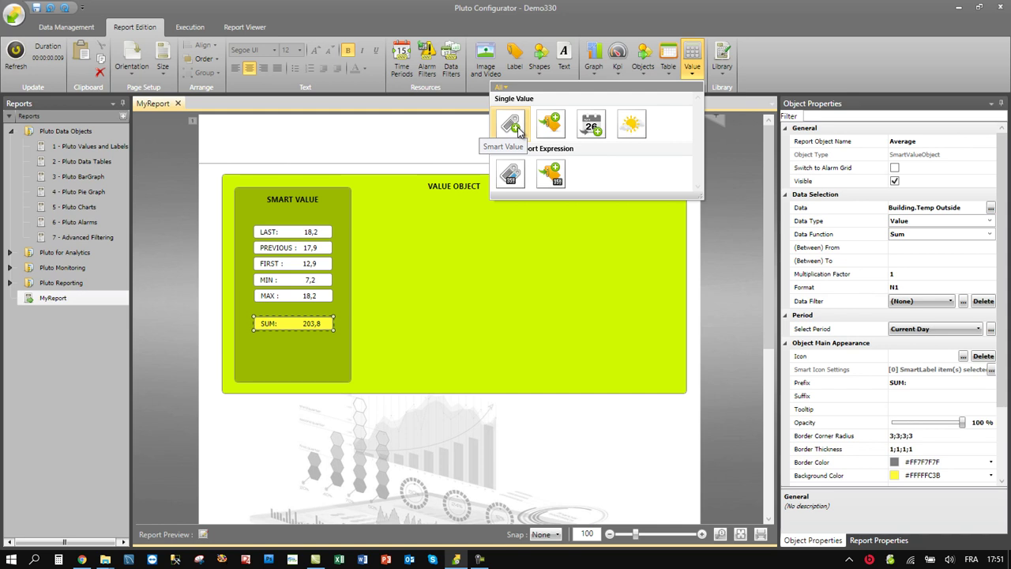
pyautogui.click(312, 325)
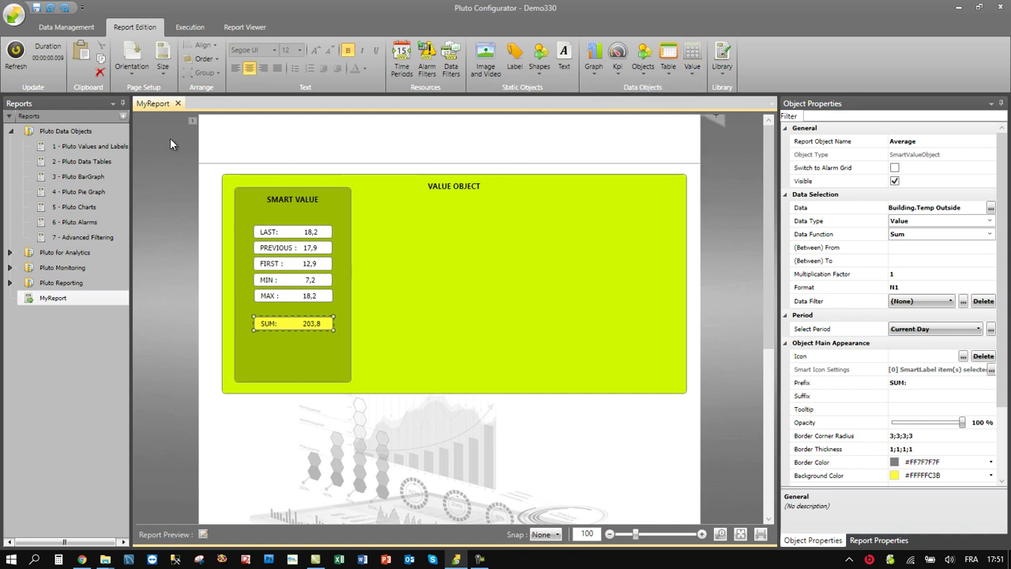
pyautogui.click(88, 54)
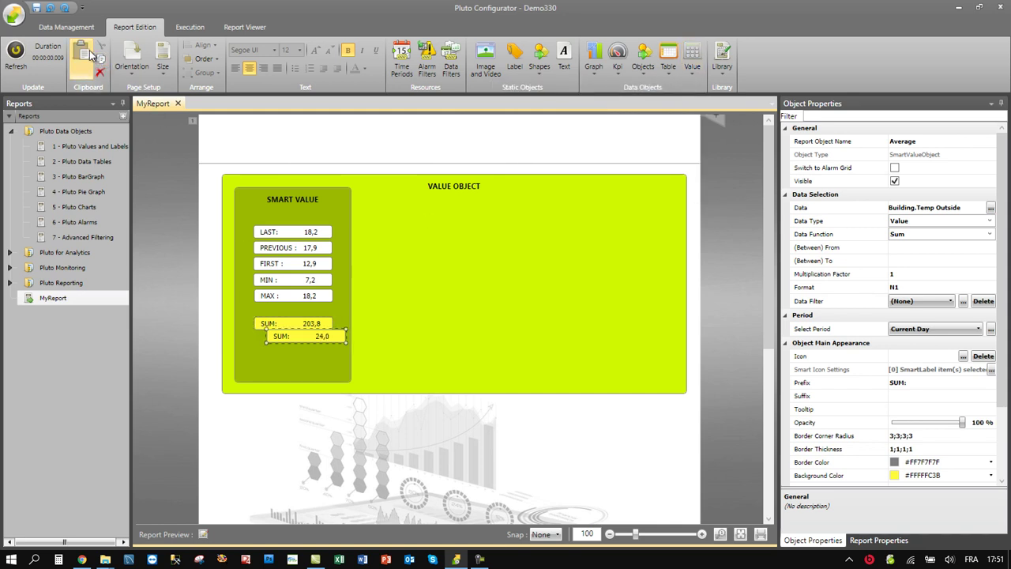
pyautogui.press('Down')
pyautogui.press('Left')
pyautogui.press('Left')
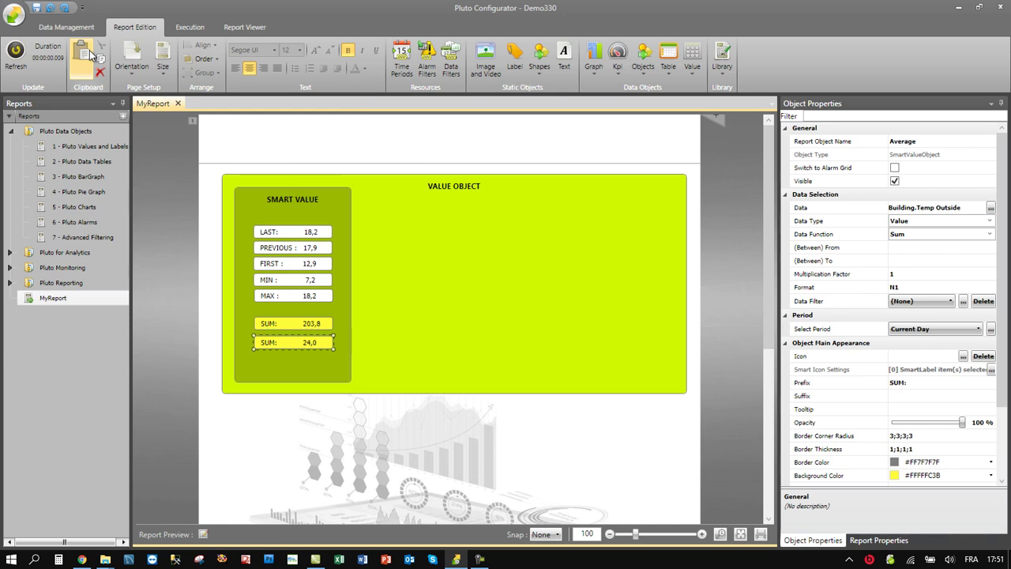
# Step: Make the copy an orange Average box with prefix 'AVG:' and suffix '°C', then refresh values
pyautogui.click(987, 234)
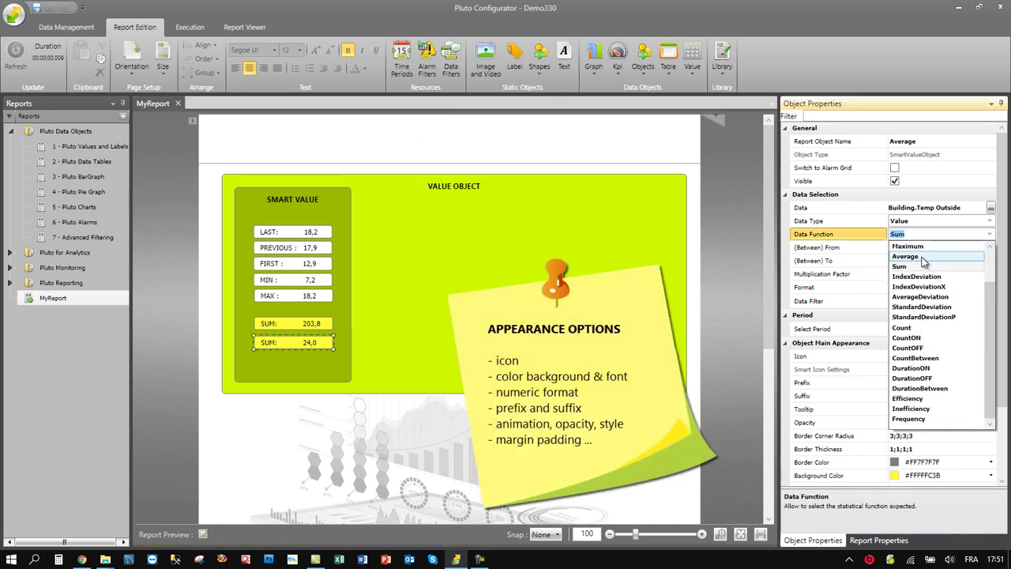
pyautogui.click(924, 262)
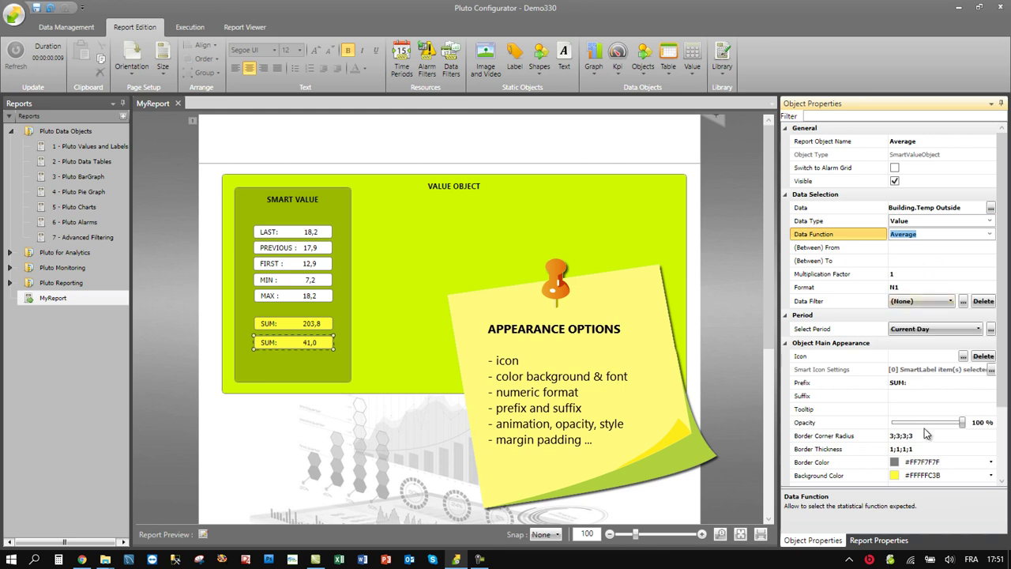
pyautogui.click(991, 475)
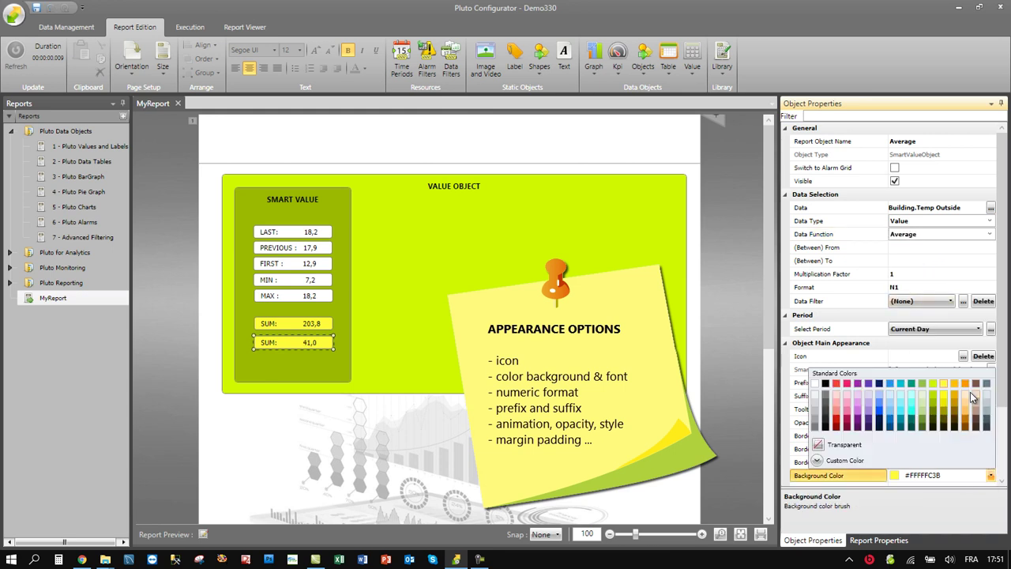
pyautogui.click(964, 384)
pyautogui.click(896, 382)
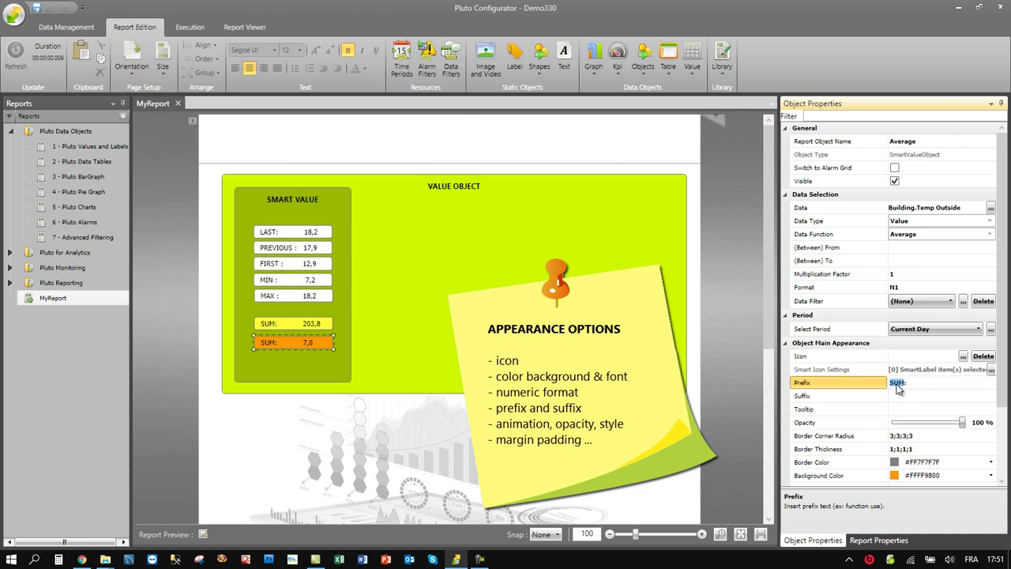
pyautogui.click(897, 396)
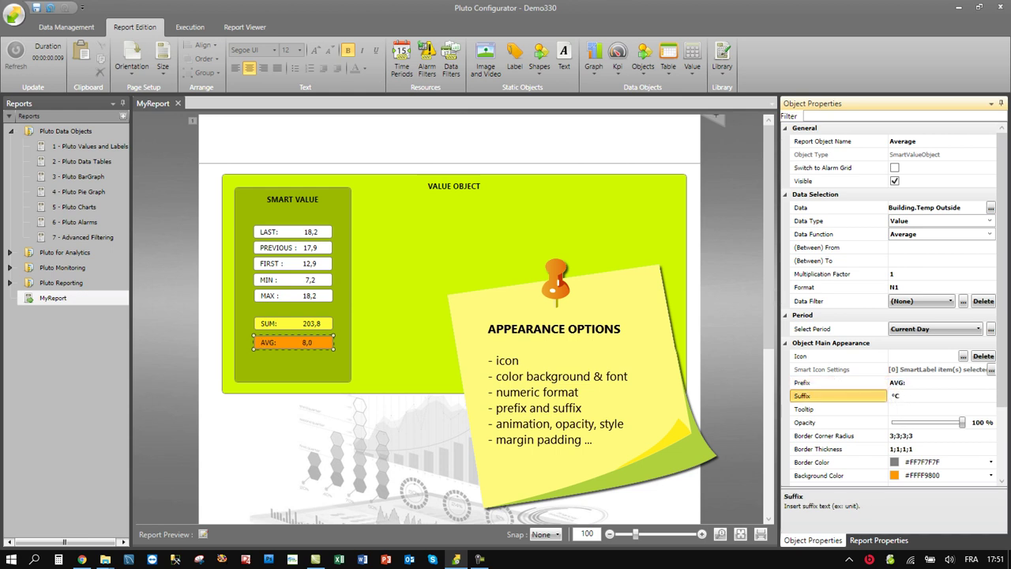
pyautogui.write('°C')
pyautogui.click(317, 346)
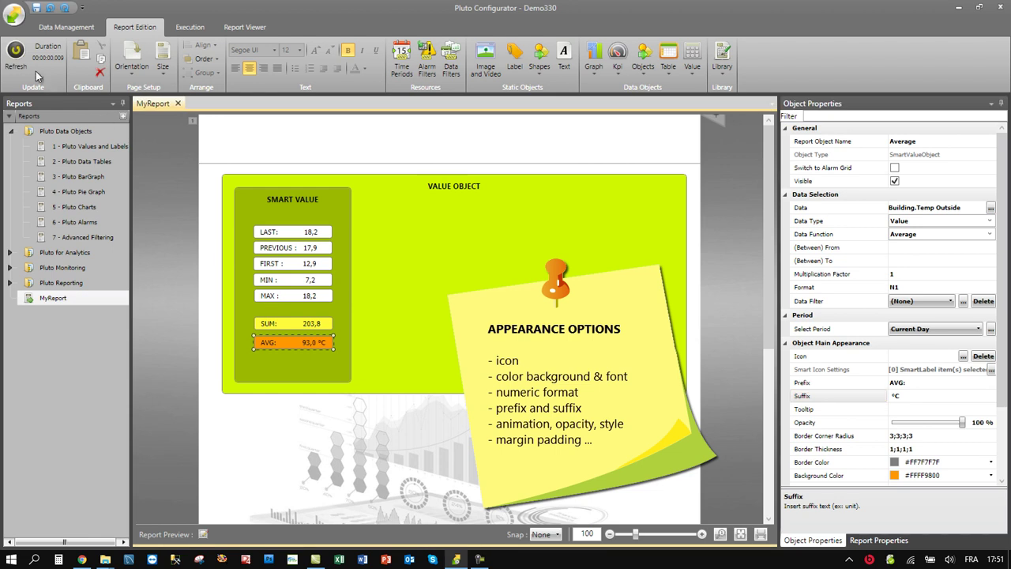
pyautogui.click(17, 63)
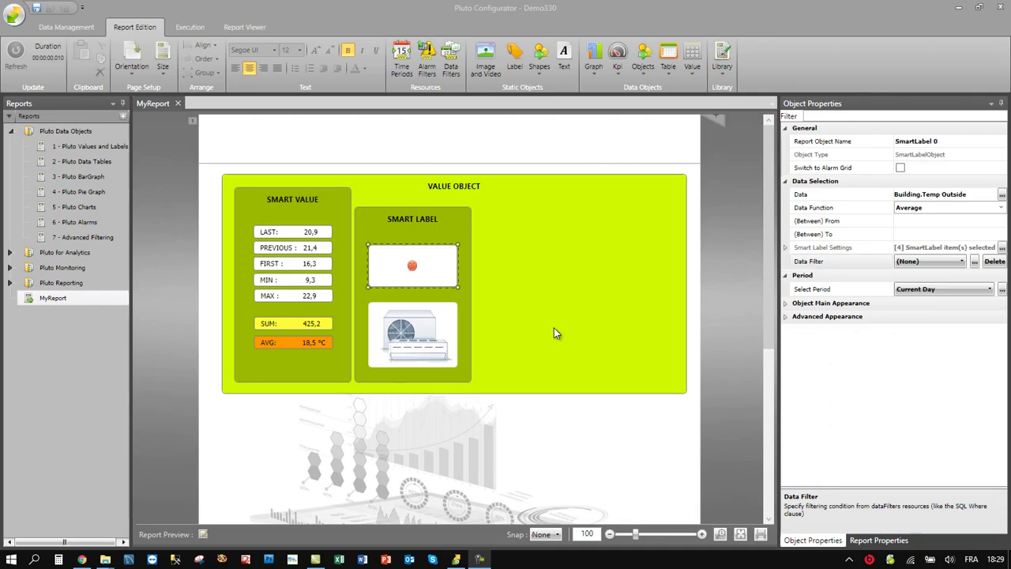
# Step: Review the smart label's data and period, then accept its four value intervals
pyautogui.click(451, 266)
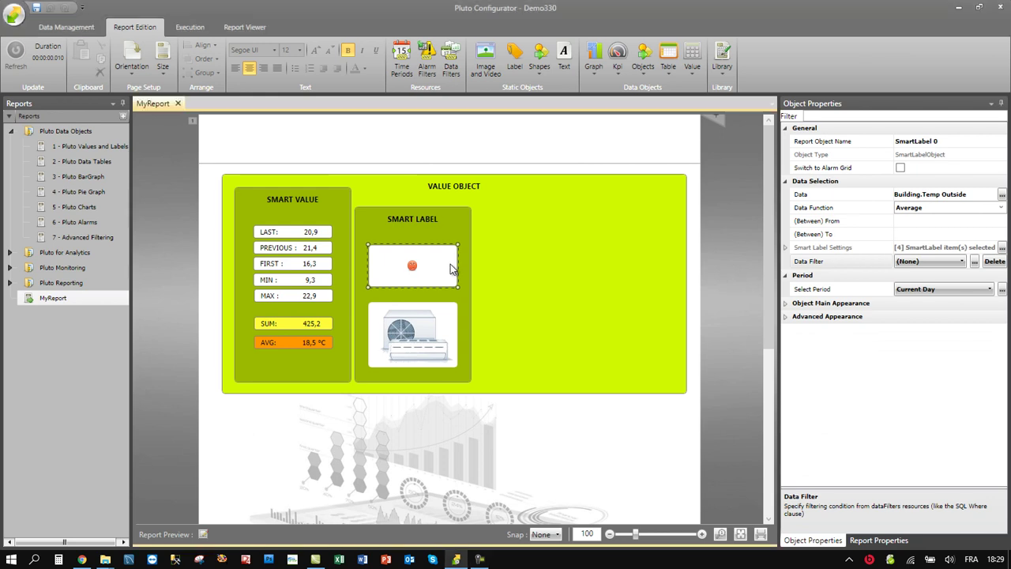
pyautogui.click(693, 72)
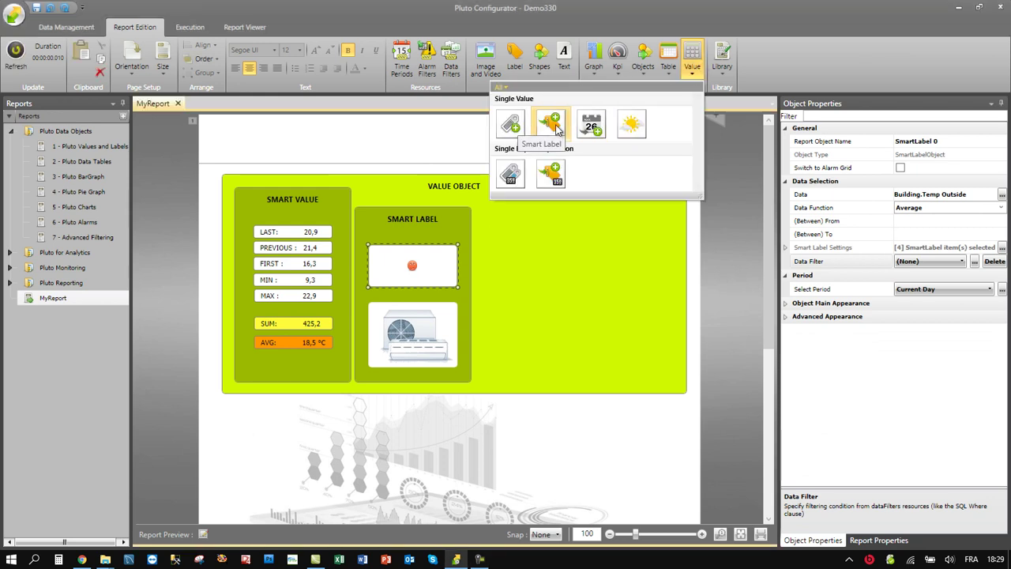
pyautogui.click(840, 197)
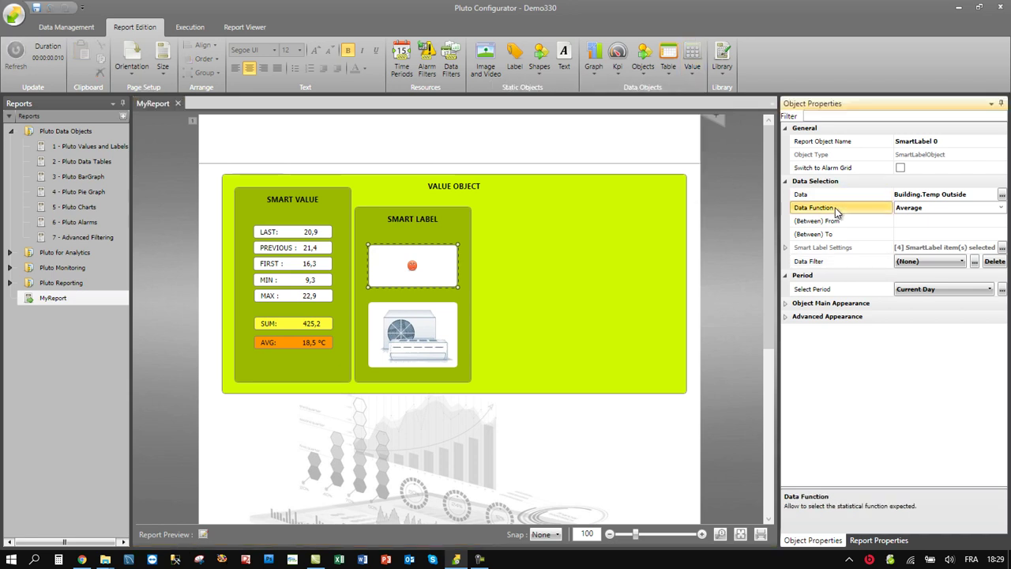
pyautogui.click(826, 290)
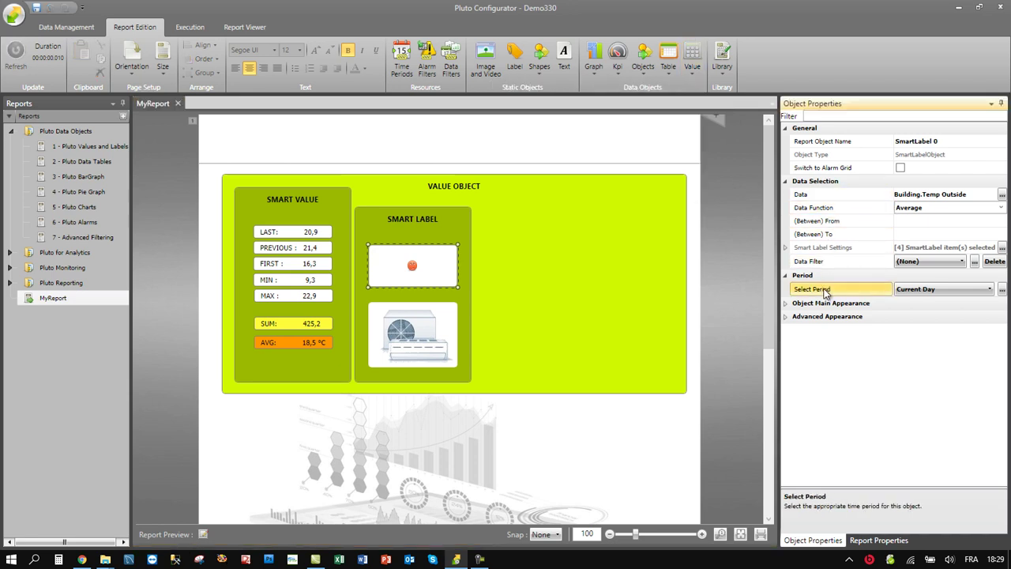
pyautogui.click(1002, 248)
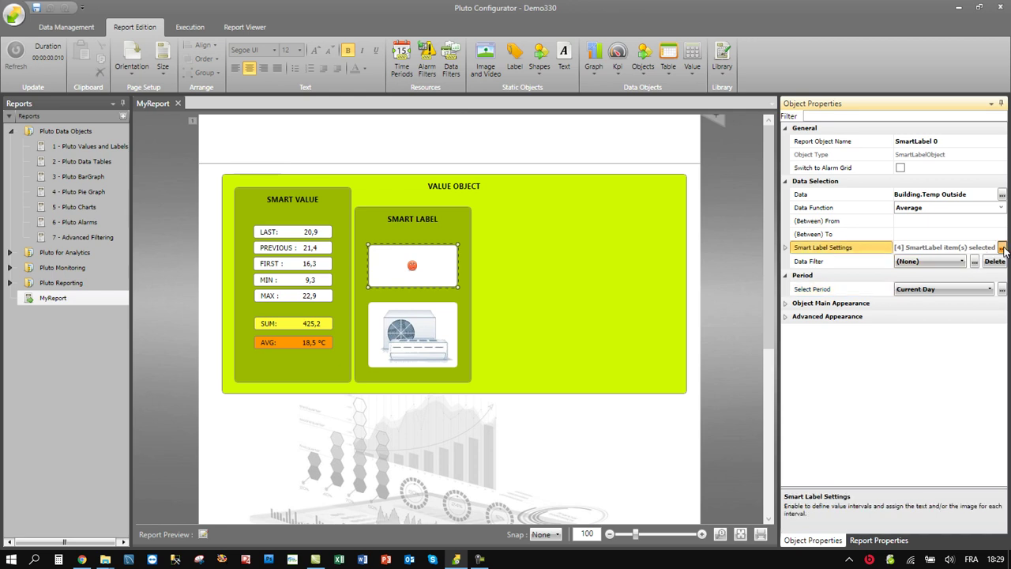
pyautogui.click(1002, 248)
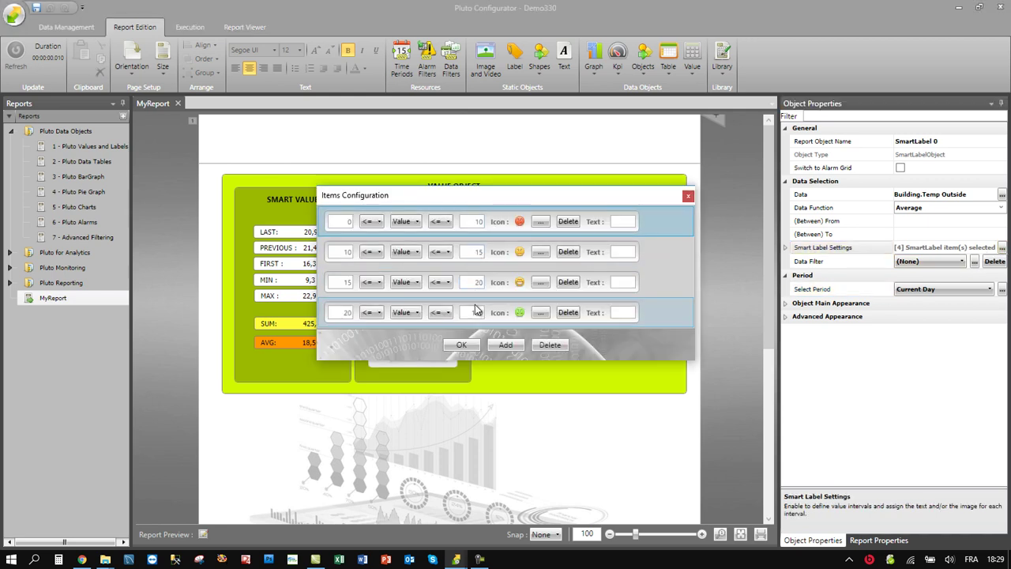
pyautogui.click(461, 344)
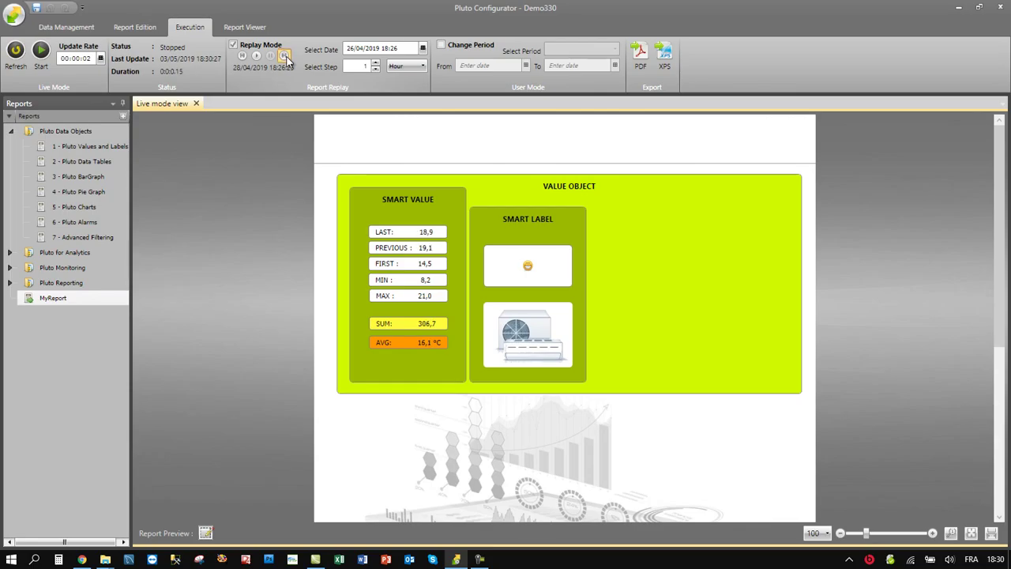
# Step: Step the report replay forward two intervals and bring up the Objects gallery
pyautogui.click(286, 56)
pyautogui.click(286, 56)
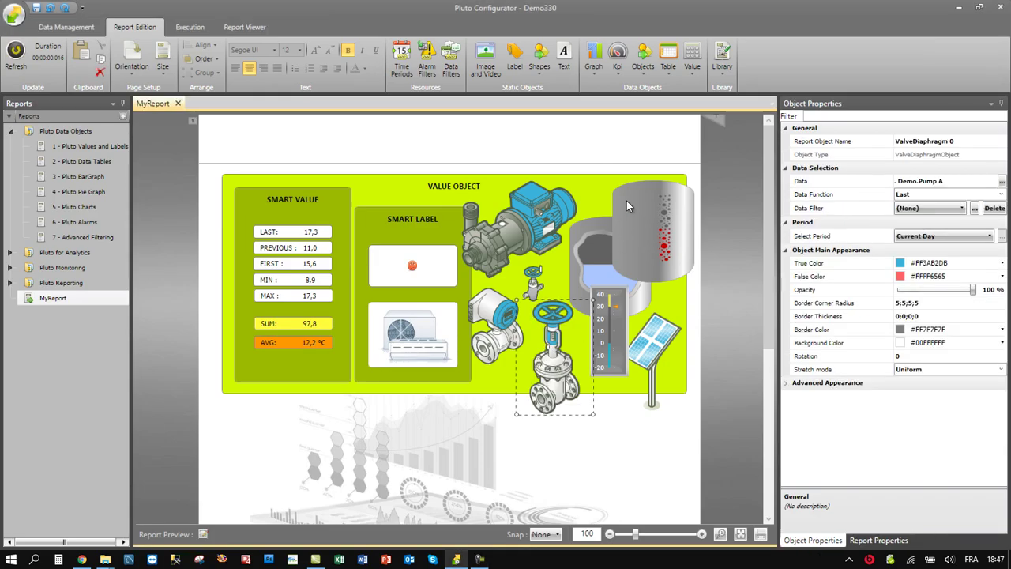
pyautogui.click(643, 71)
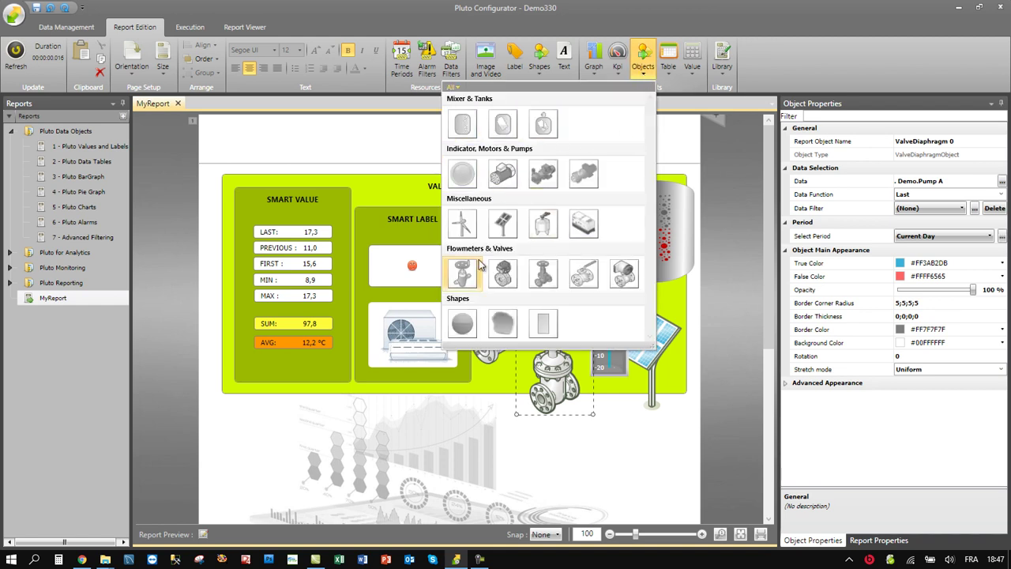
# Step: Check the valve's Data properties, including its data function and time period
pyautogui.click(822, 187)
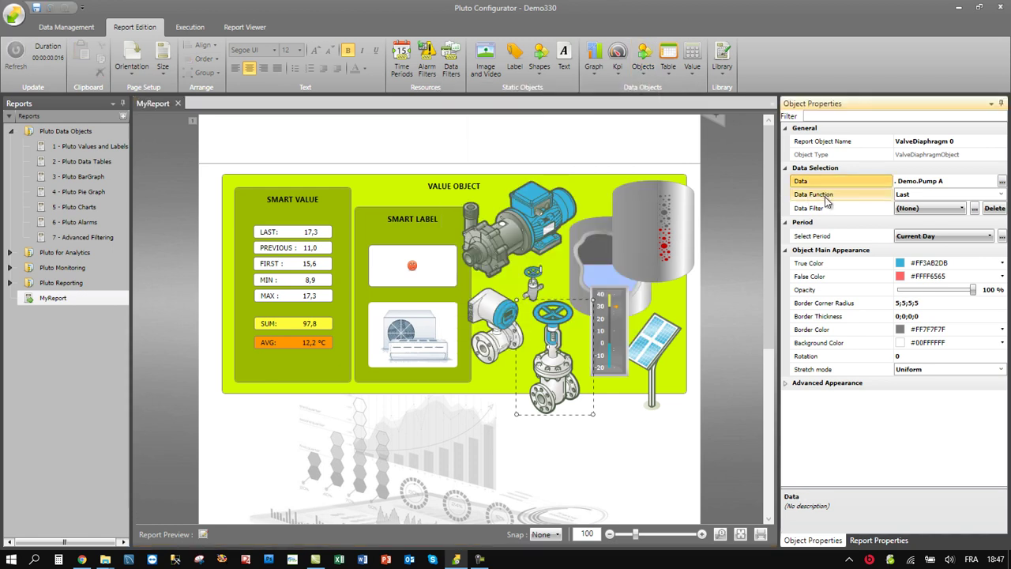
pyautogui.click(827, 195)
pyautogui.click(825, 237)
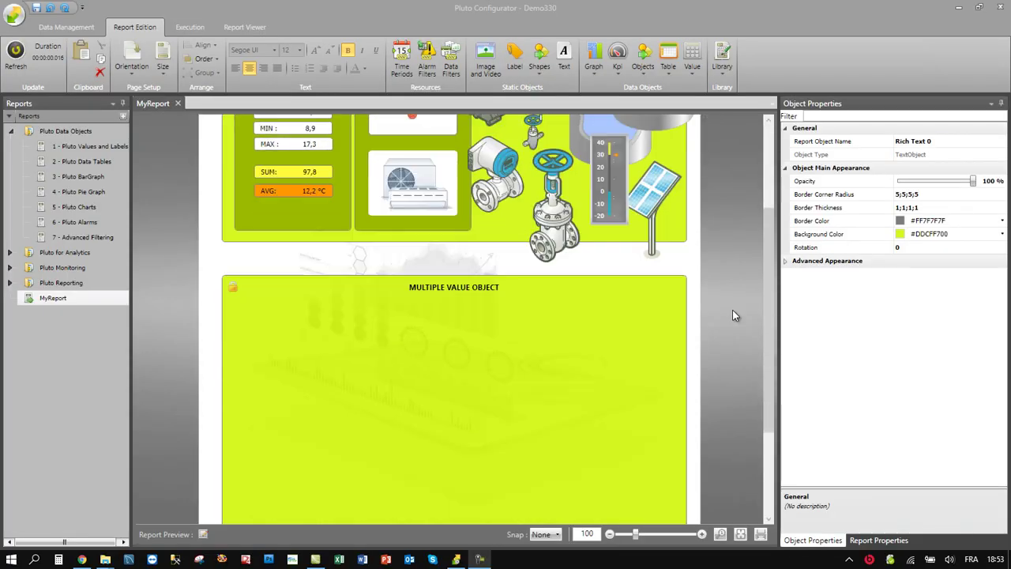
# Step: Draw a standard bar graph at the panel's upper left and a Pareto chart beside it
pyautogui.click(595, 62)
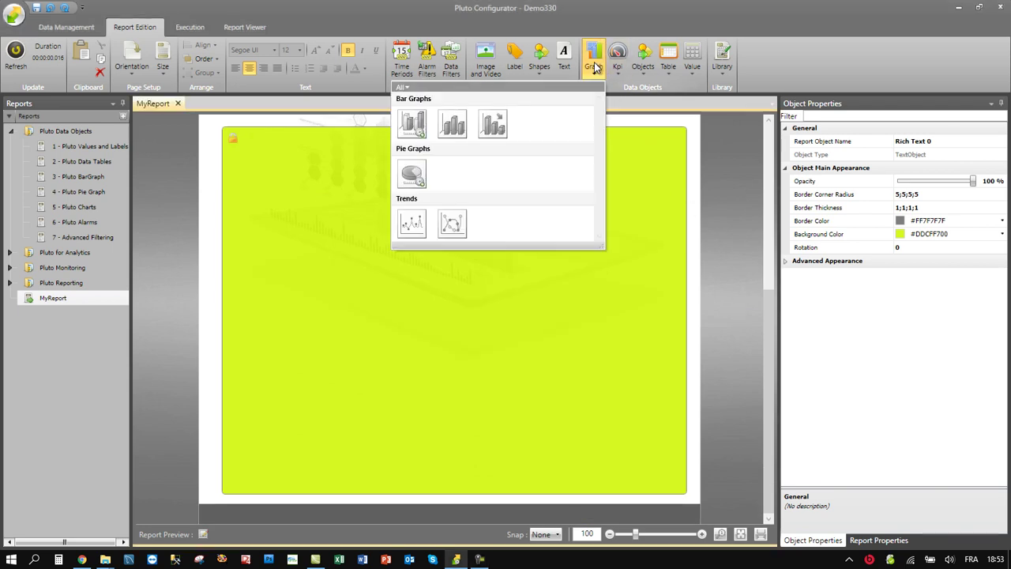
pyautogui.click(413, 123)
pyautogui.moveTo(236, 163)
pyautogui.mouseDown()
pyautogui.moveTo(282, 201)
pyautogui.moveTo(537, 315)
pyautogui.mouseUp()
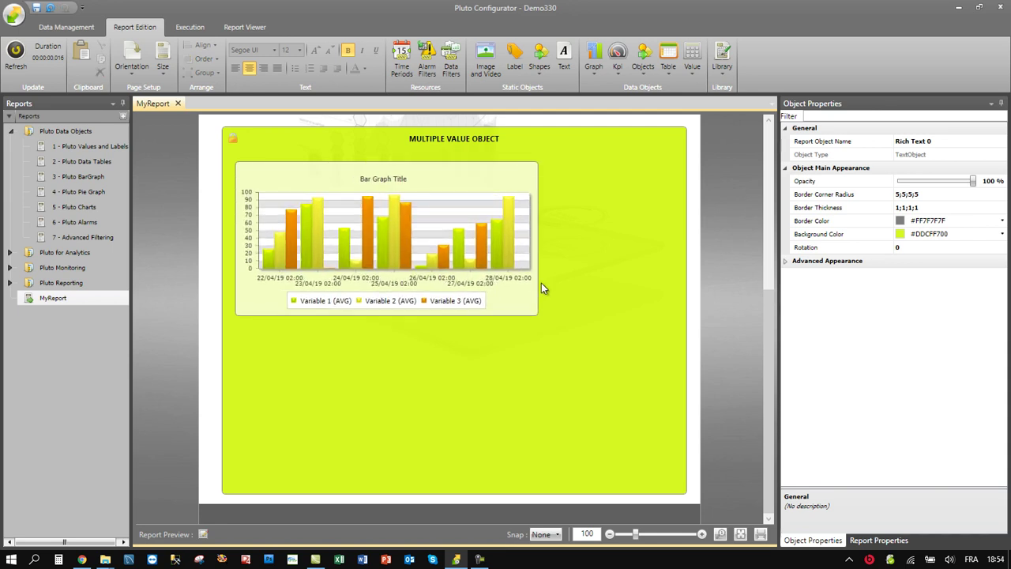
pyautogui.click(595, 61)
pyautogui.click(498, 126)
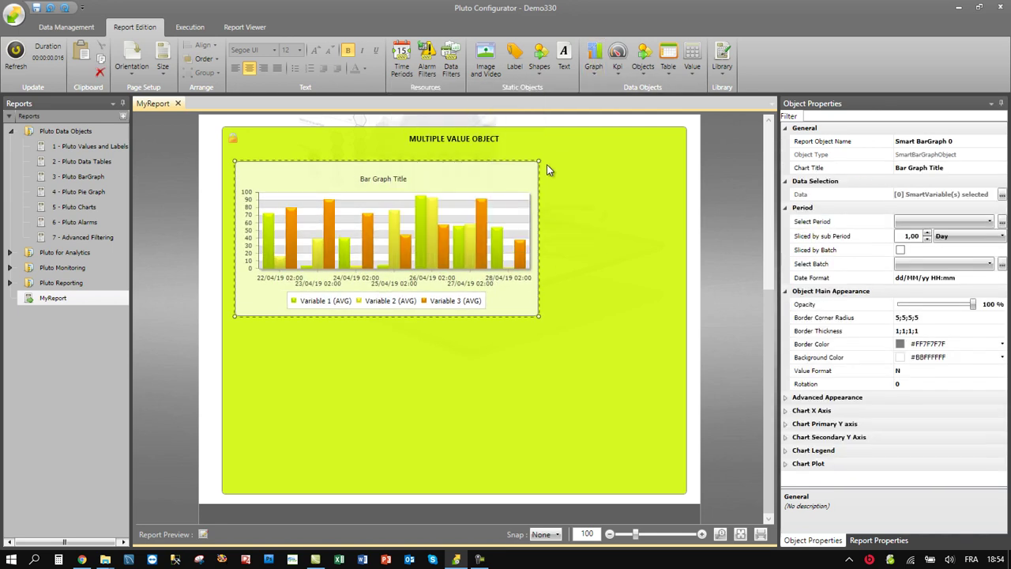
pyautogui.moveTo(545, 161); pyautogui.dragTo(681, 316)
# Step: Draw a pie chart below the bar graph and a smart table beside it
pyautogui.click(596, 70)
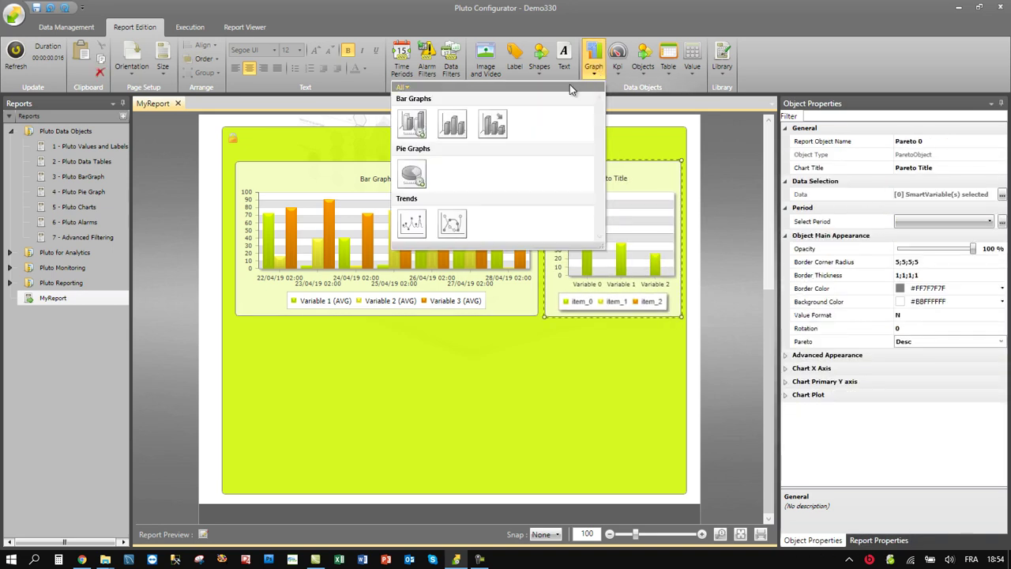
pyautogui.click(413, 171)
pyautogui.moveTo(237, 325); pyautogui.dragTo(402, 479)
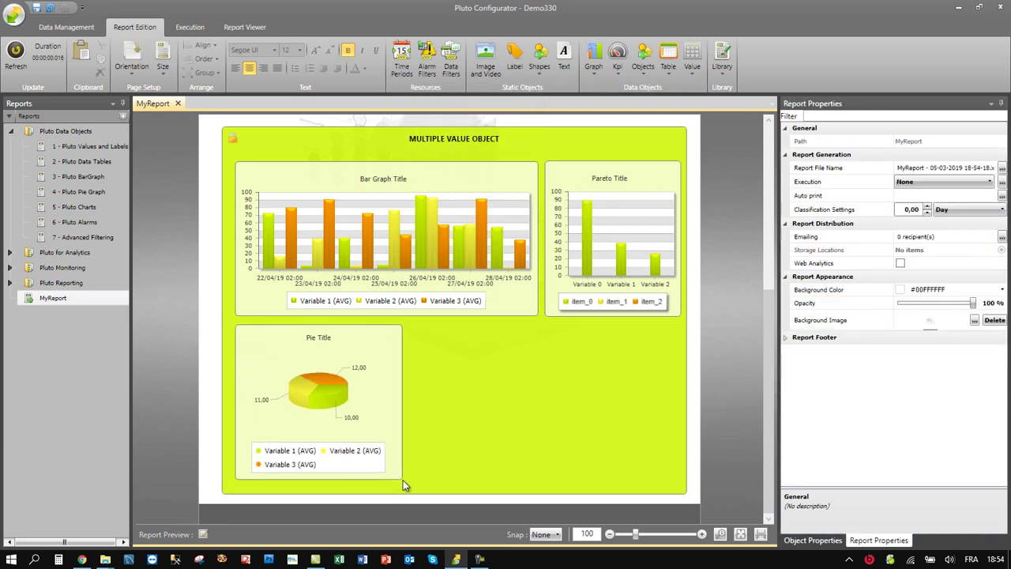
pyautogui.click(669, 69)
pyautogui.click(487, 126)
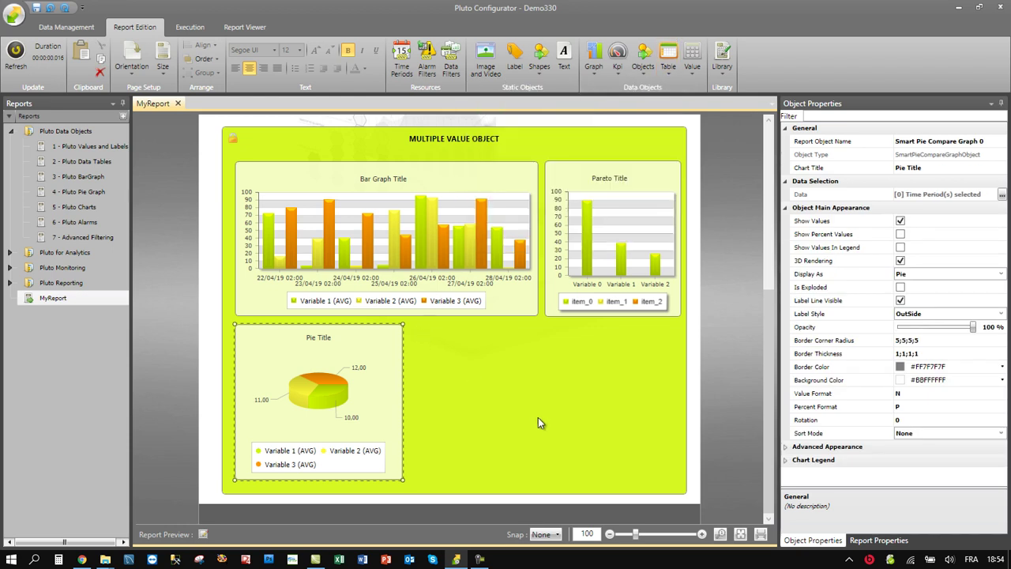
pyautogui.moveTo(410, 323); pyautogui.dragTo(665, 476)
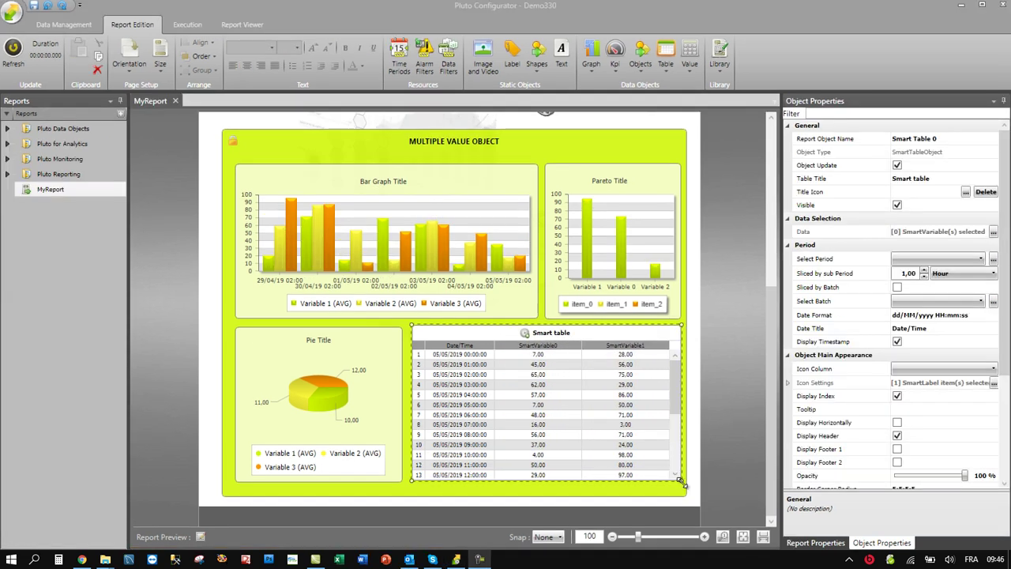
# Step: Add Meter Elec, Meter Heat and Meter HotWater series to the bar graph, each using IndexDeviation
pyautogui.click(449, 260)
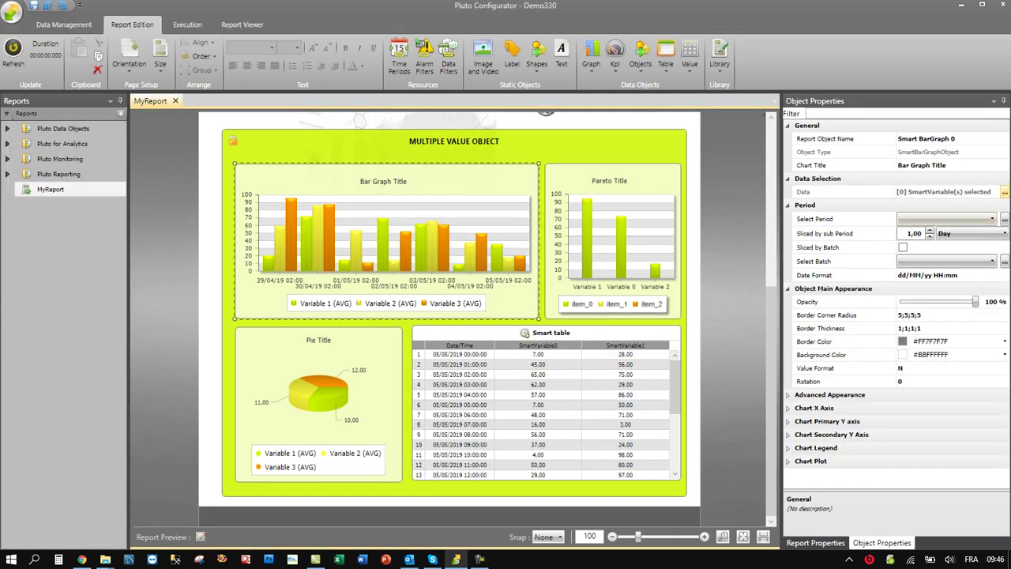
pyautogui.click(1005, 192)
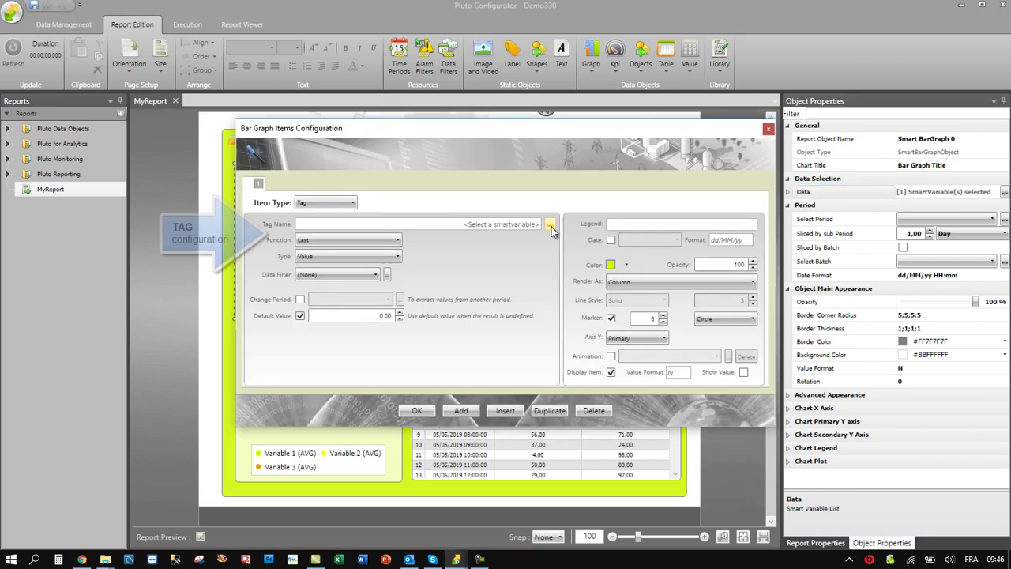
pyautogui.click(550, 225)
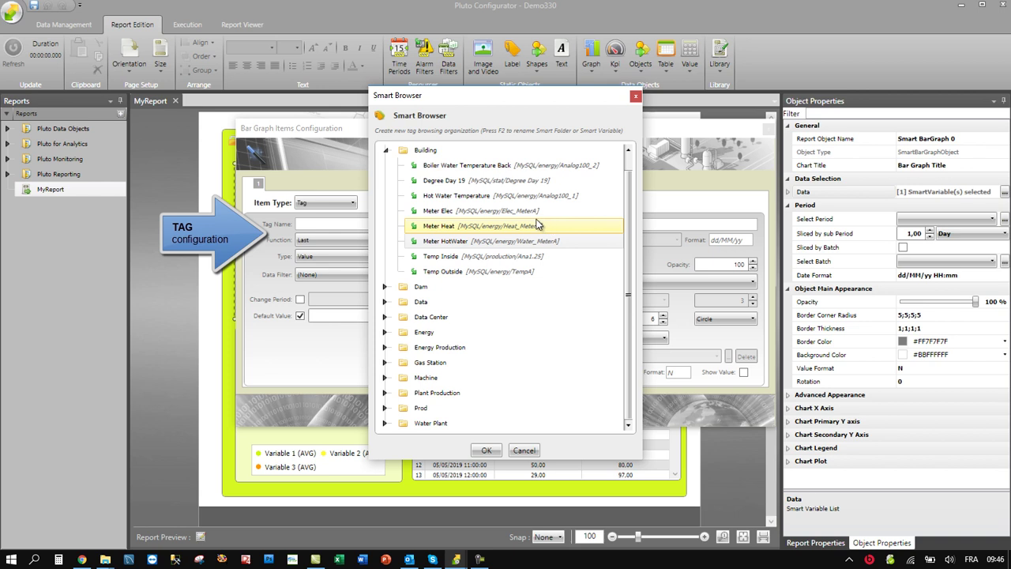
pyautogui.doubleClick(514, 211)
pyautogui.click(347, 239)
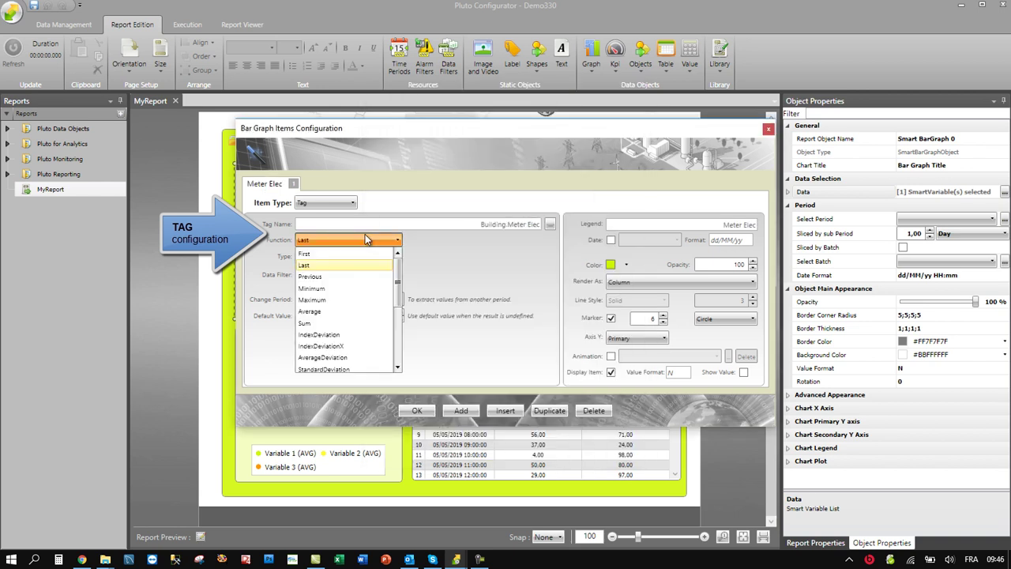
pyautogui.click(339, 334)
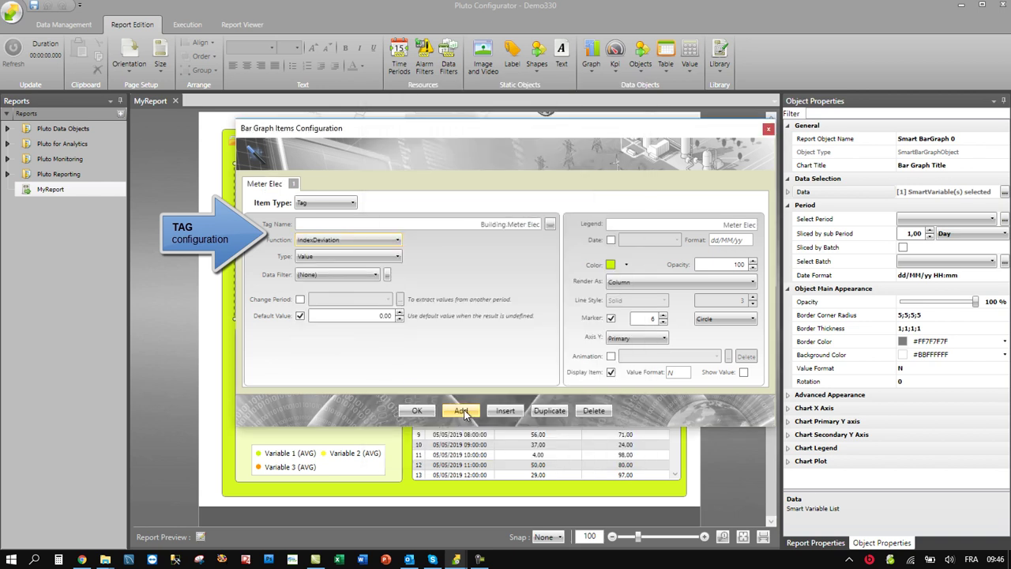
pyautogui.click(461, 411)
pyautogui.click(347, 239)
pyautogui.click(361, 335)
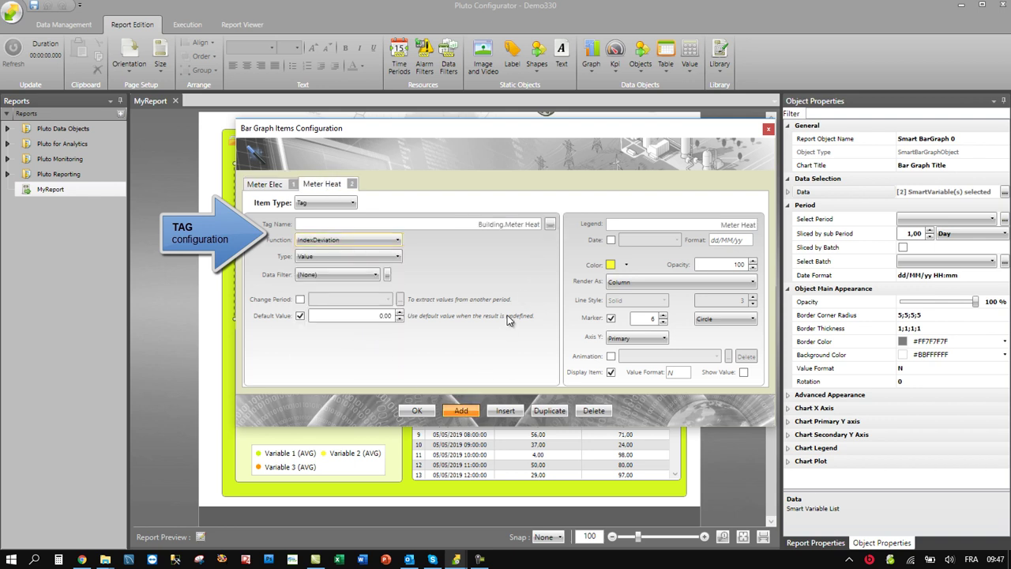
pyautogui.click(461, 411)
pyautogui.click(387, 241)
pyautogui.click(351, 334)
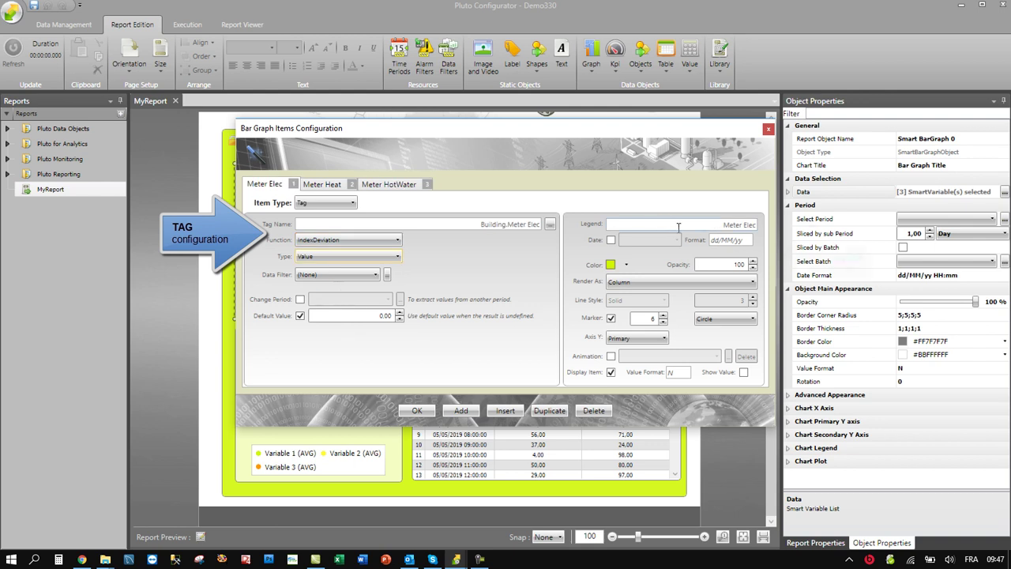
# Step: Rename the first series legend to Elec, keeping its colour and column render style
pyautogui.doubleClick(734, 227)
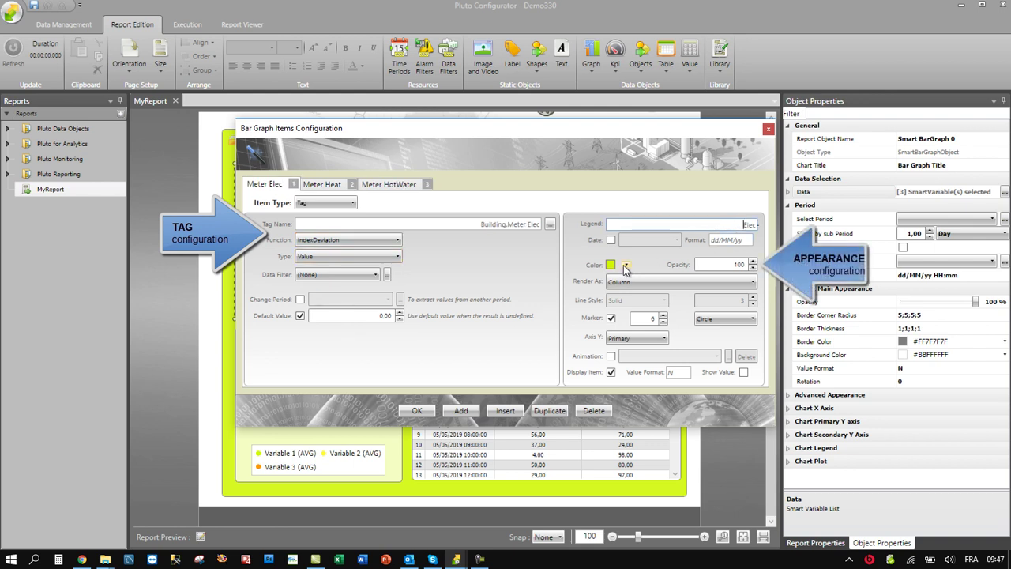
pyautogui.click(626, 266)
pyautogui.click(625, 268)
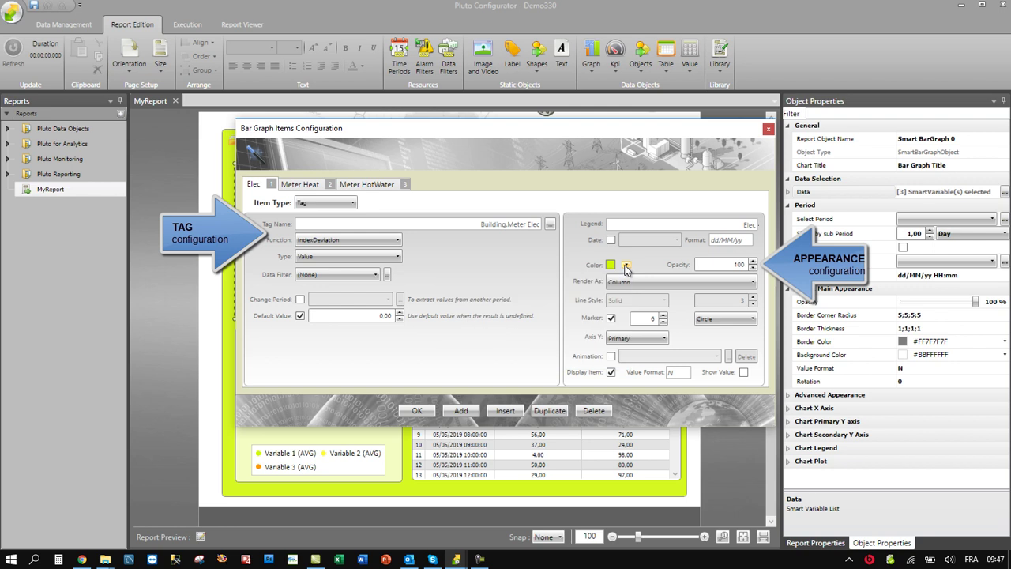
pyautogui.click(631, 282)
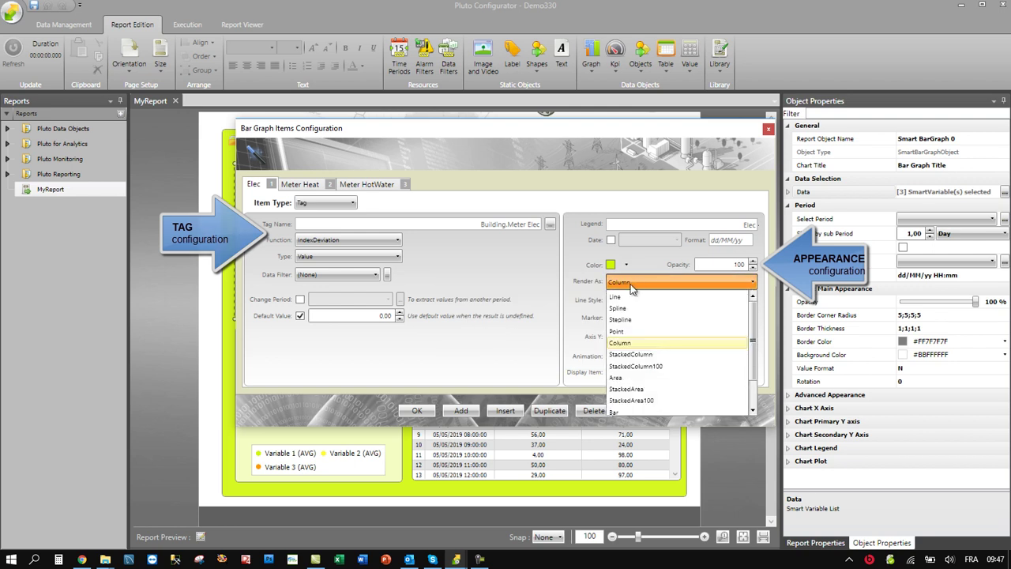
pyautogui.scroll(-1, 619, 407)
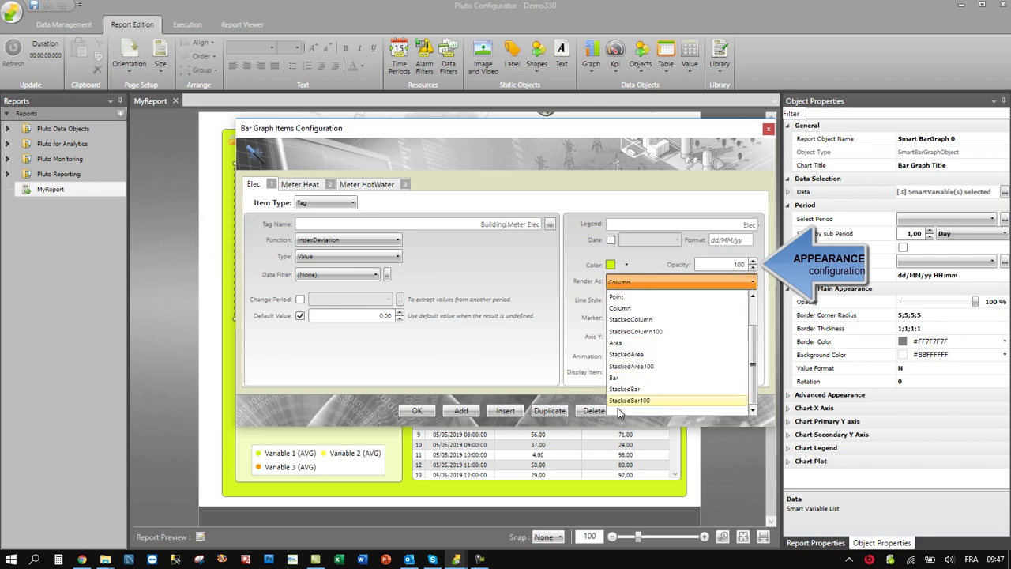
pyautogui.click(620, 308)
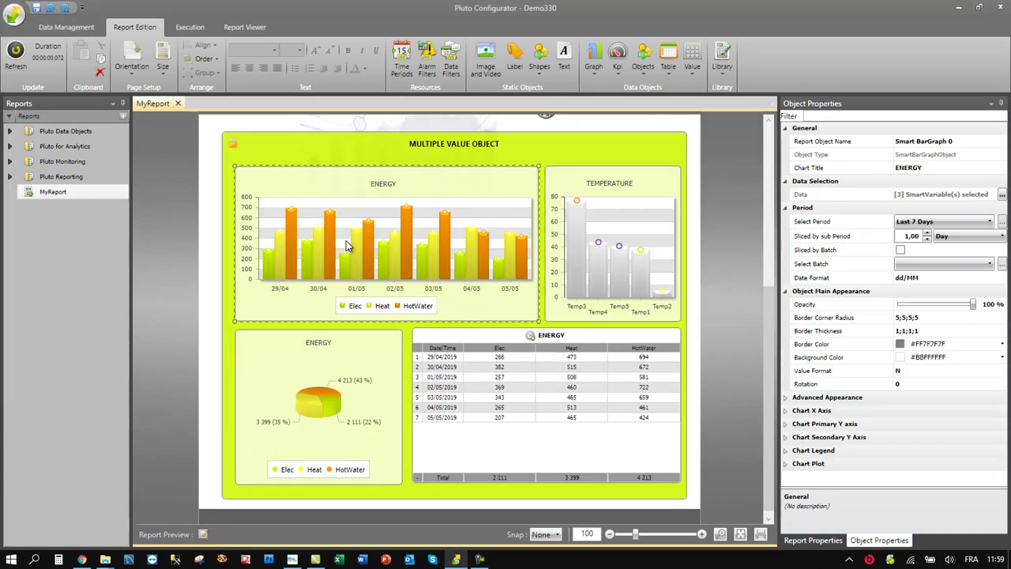
# Step: Review the TEMPERATURE chart's Temp1 series, leaving its function at Average
pyautogui.click(616, 270)
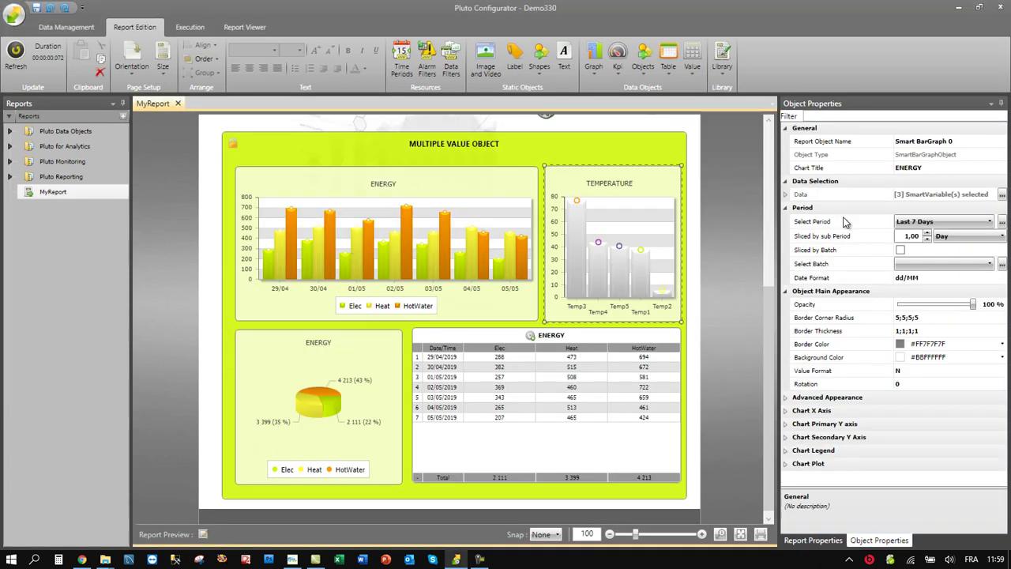
pyautogui.click(1001, 195)
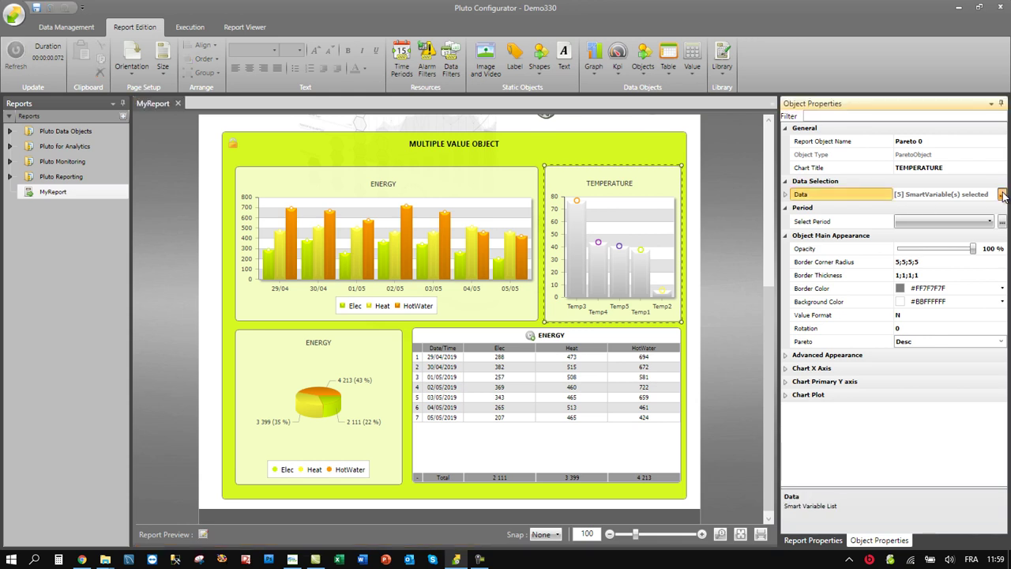
pyautogui.click(1001, 194)
pyautogui.click(252, 196)
pyautogui.click(305, 253)
pyautogui.click(306, 254)
pyautogui.click(417, 401)
# Step: Review the Energy pie chart's Elec item, keeping IndexDeviation as its function
pyautogui.click(376, 393)
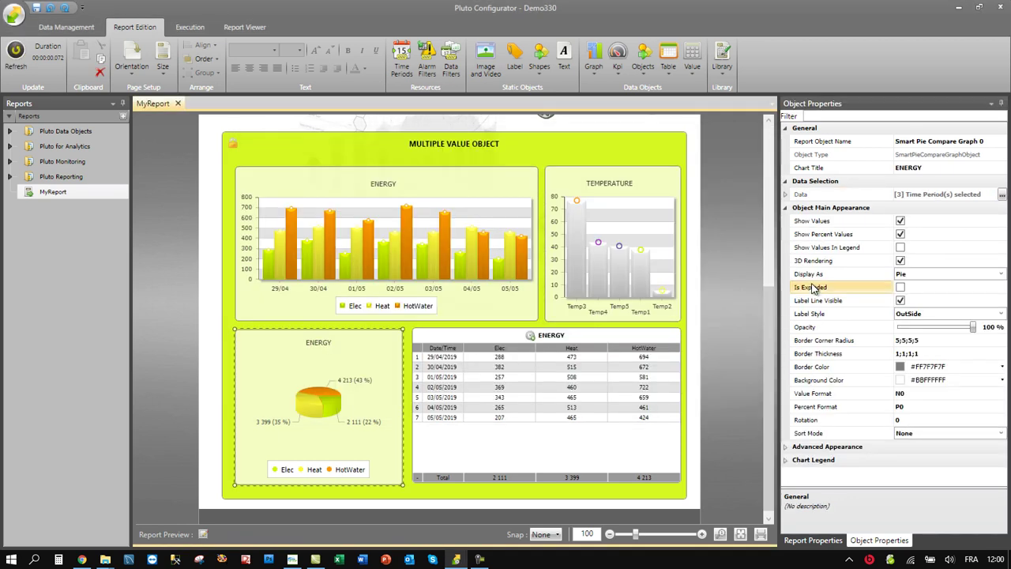
pyautogui.click(1001, 194)
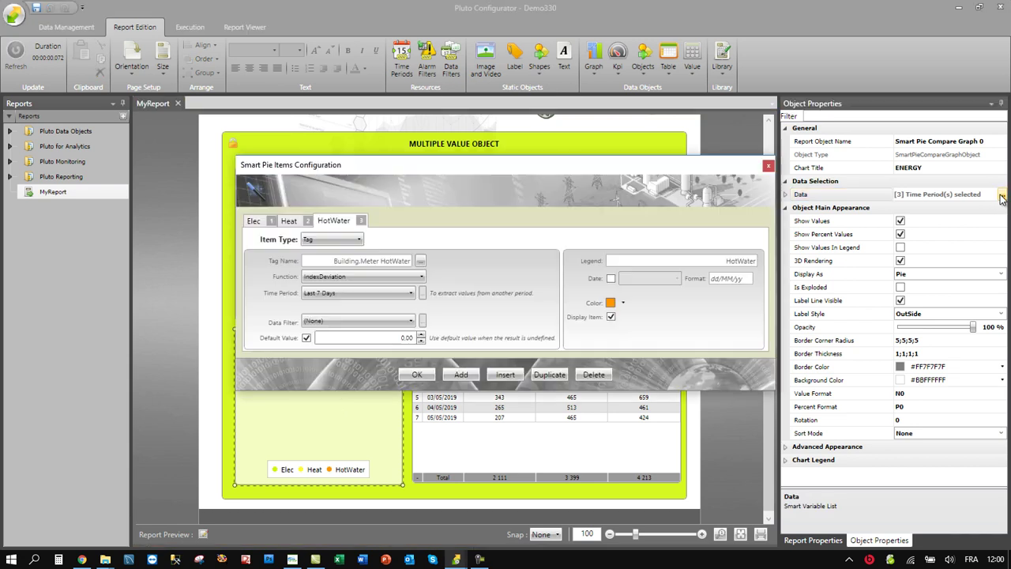
pyautogui.click(253, 222)
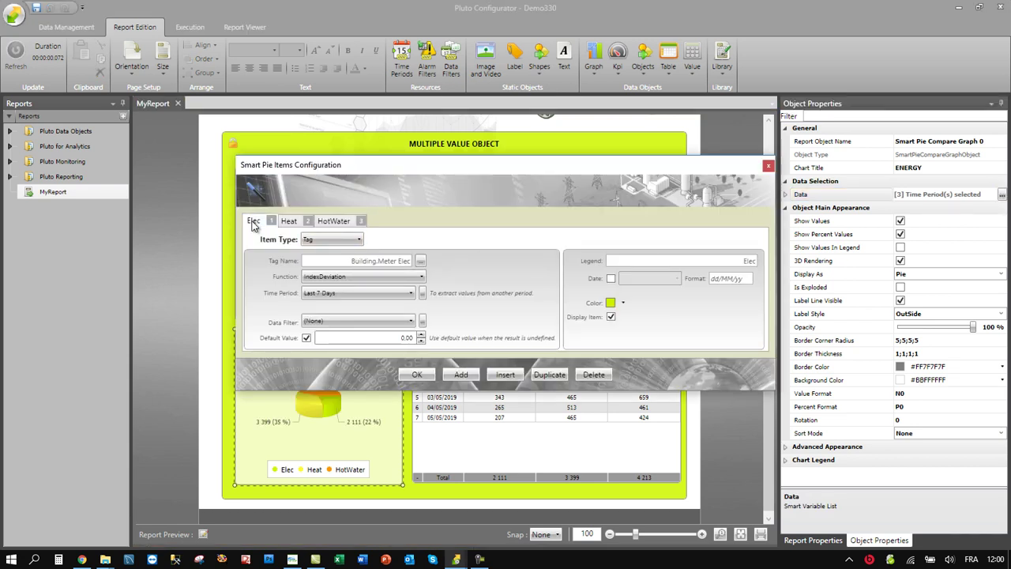
pyautogui.click(361, 277)
pyautogui.click(361, 277)
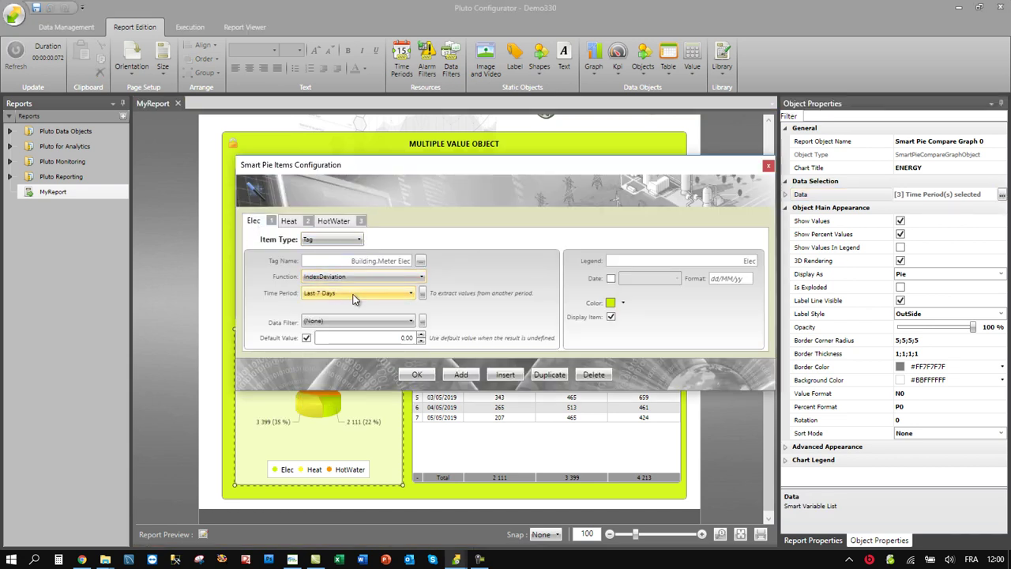
pyautogui.click(419, 375)
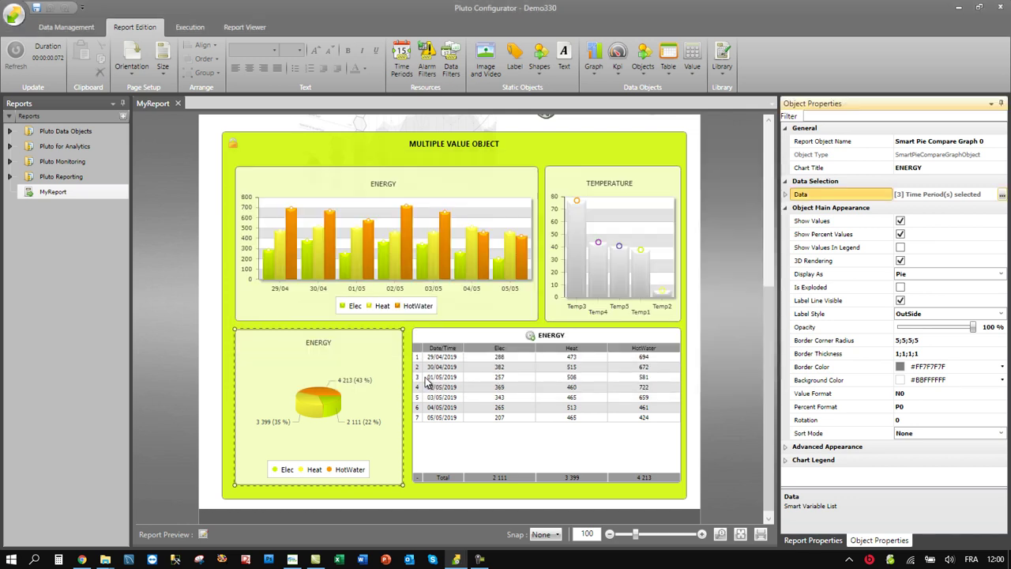
# Step: Review the ENERGY table's Elec column data settings
pyautogui.click(651, 345)
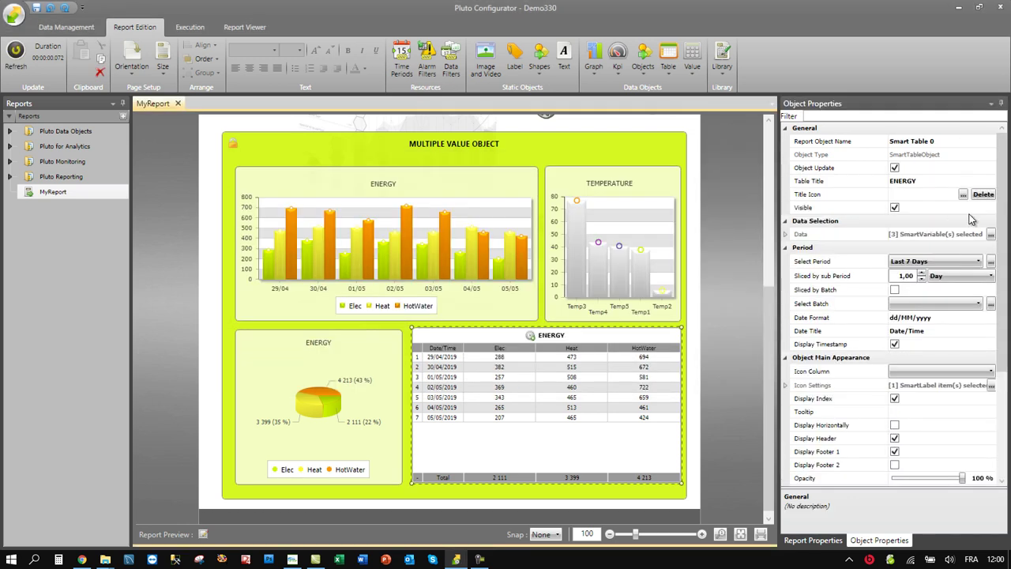
pyautogui.click(991, 235)
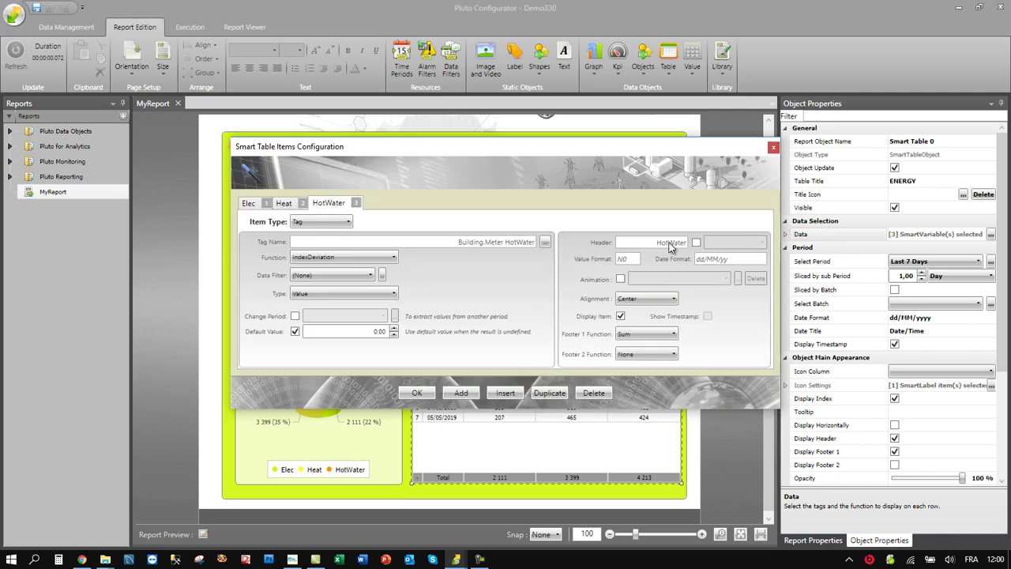
pyautogui.click(254, 204)
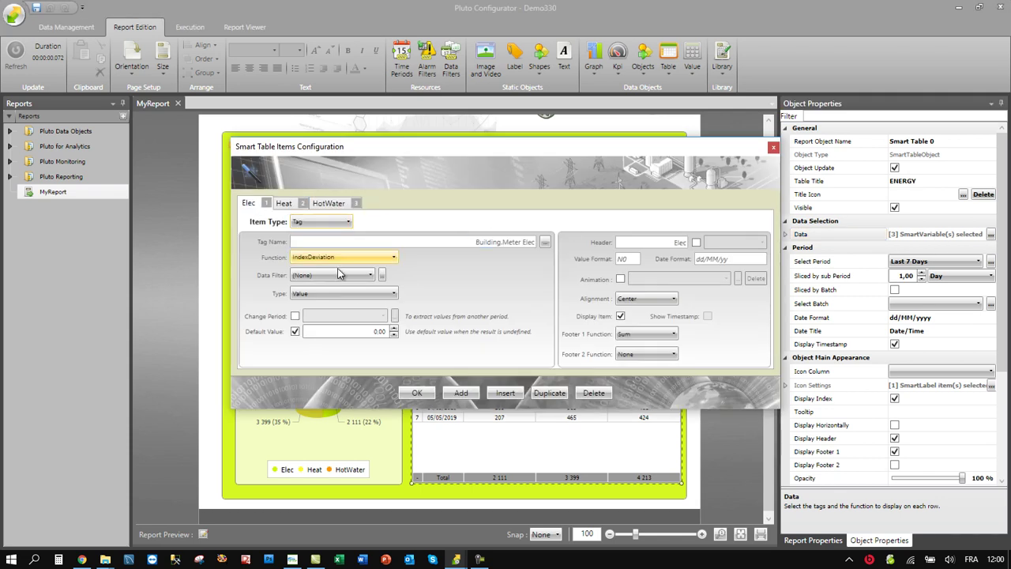
pyautogui.click(416, 393)
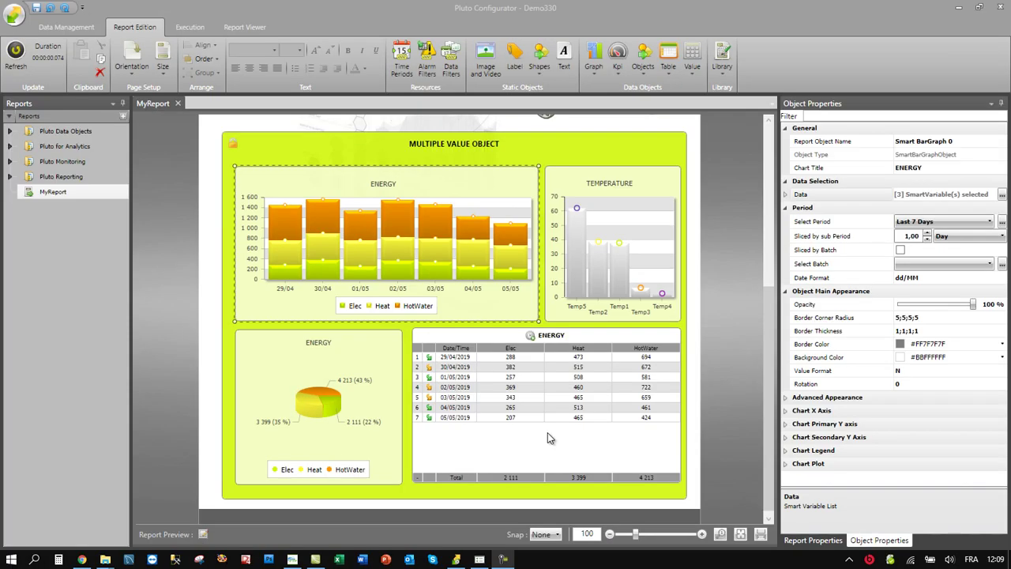
# Step: Set the Energy pie chart to display as a Doughnut with 3D rendering turned off
pyautogui.click(547, 432)
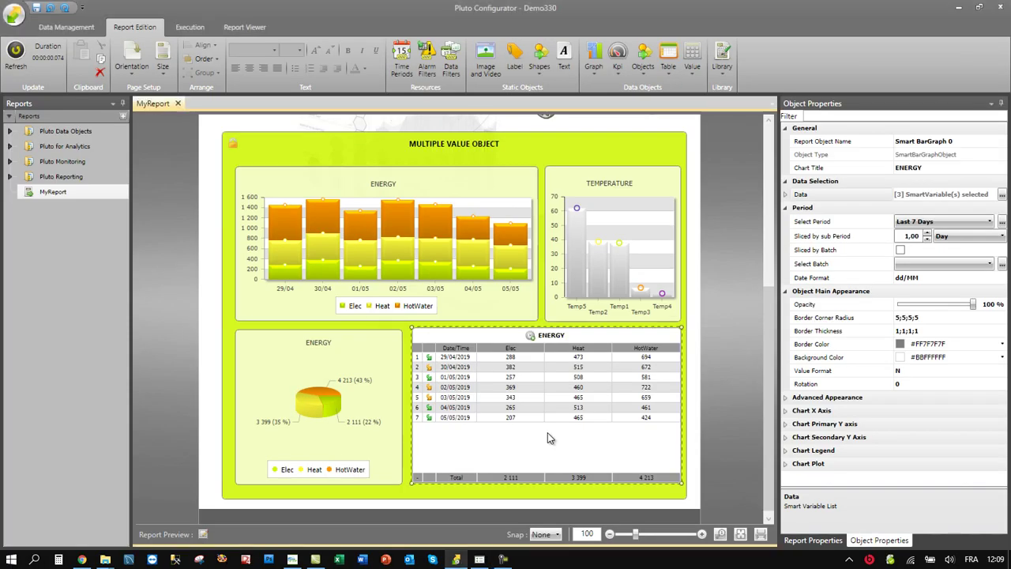
pyautogui.click(320, 406)
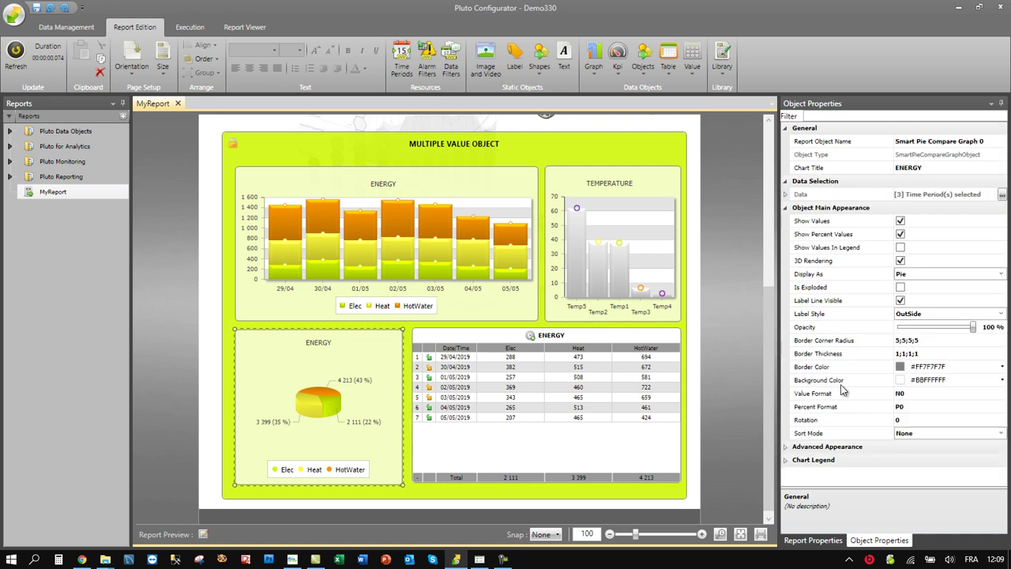
pyautogui.click(1002, 274)
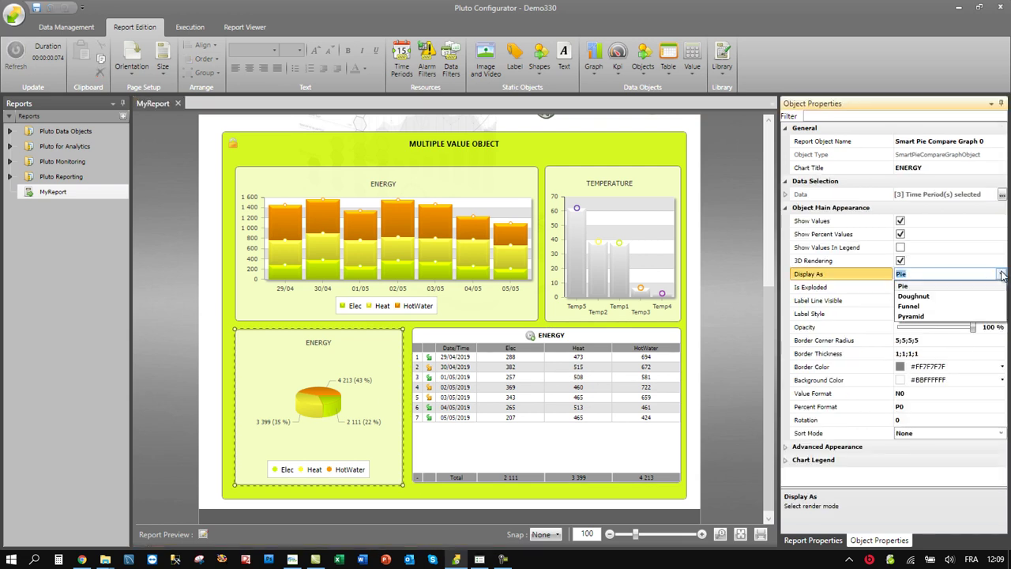
pyautogui.click(924, 295)
pyautogui.click(900, 261)
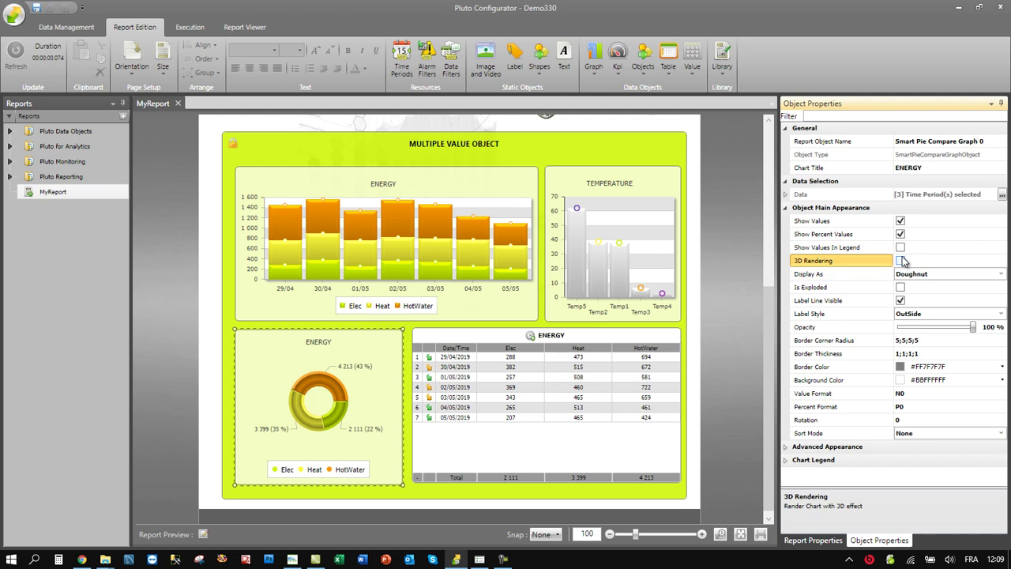
pyautogui.click(452, 219)
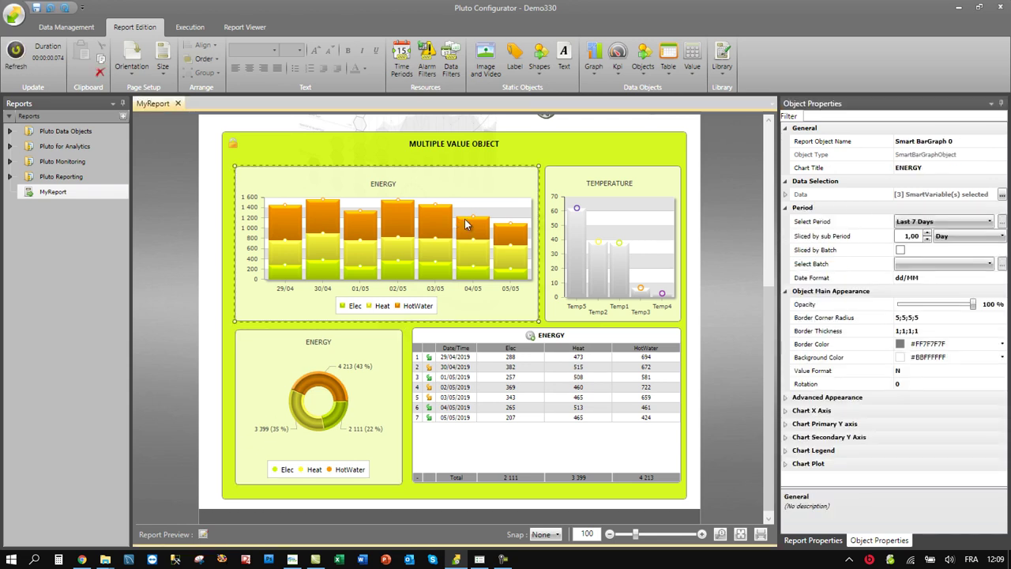
# Step: Add a fourth Expression series {#1}+{#2}+{#3} to the bar chart with legend TOTAL
pyautogui.click(1000, 195)
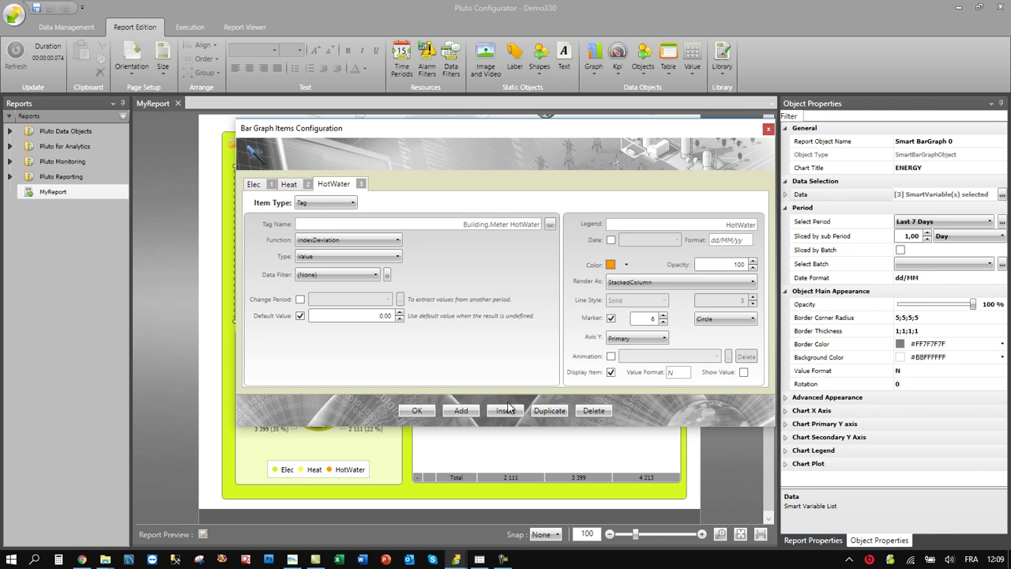
pyautogui.click(459, 410)
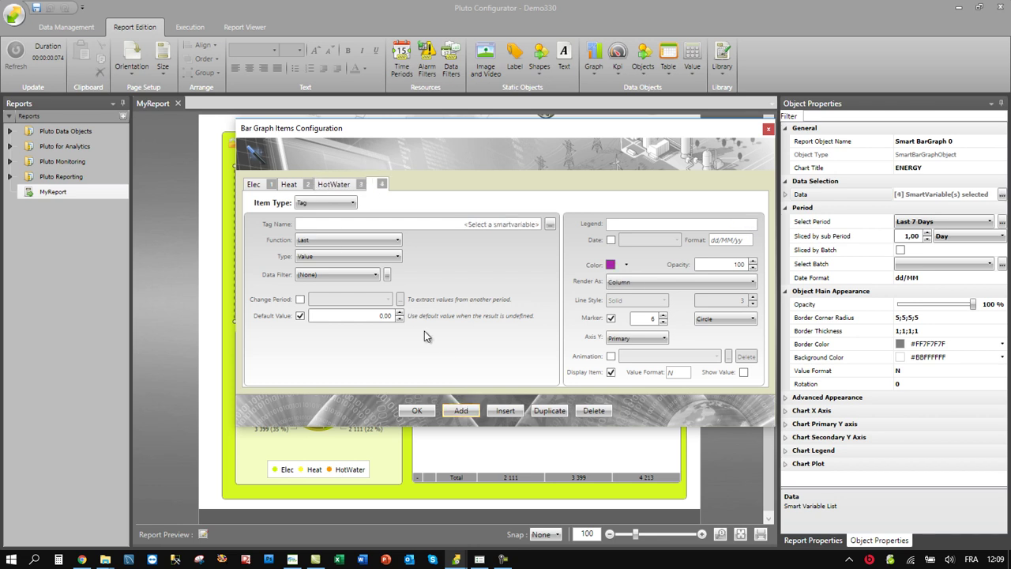
pyautogui.click(341, 203)
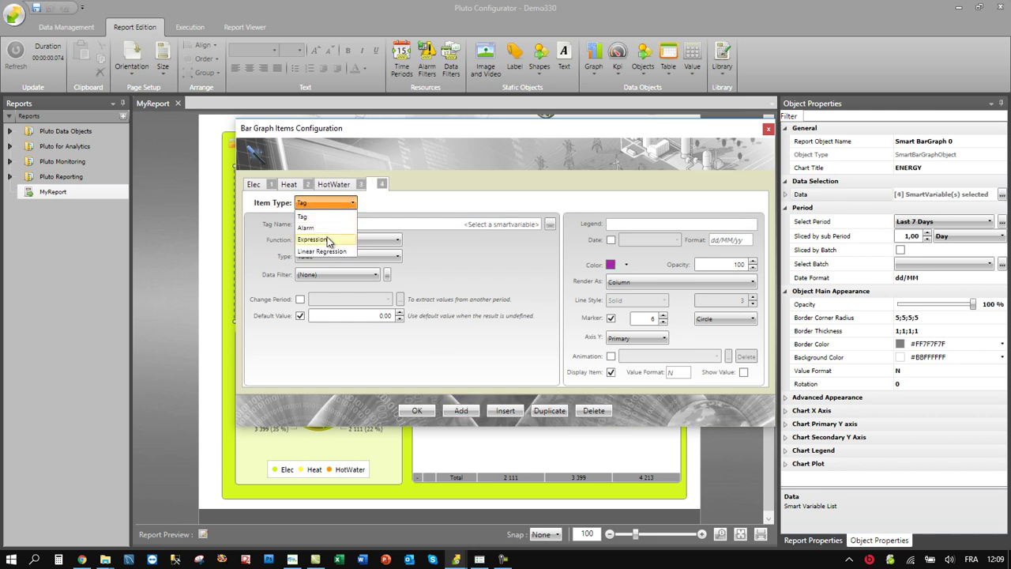
pyautogui.click(329, 240)
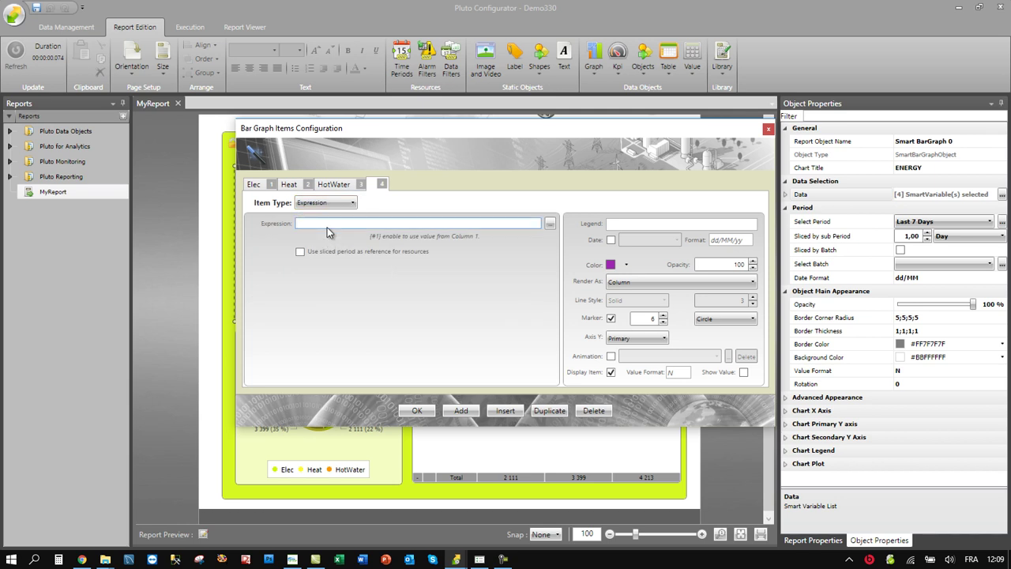
pyautogui.write('{#1} + {#2} + {#3')
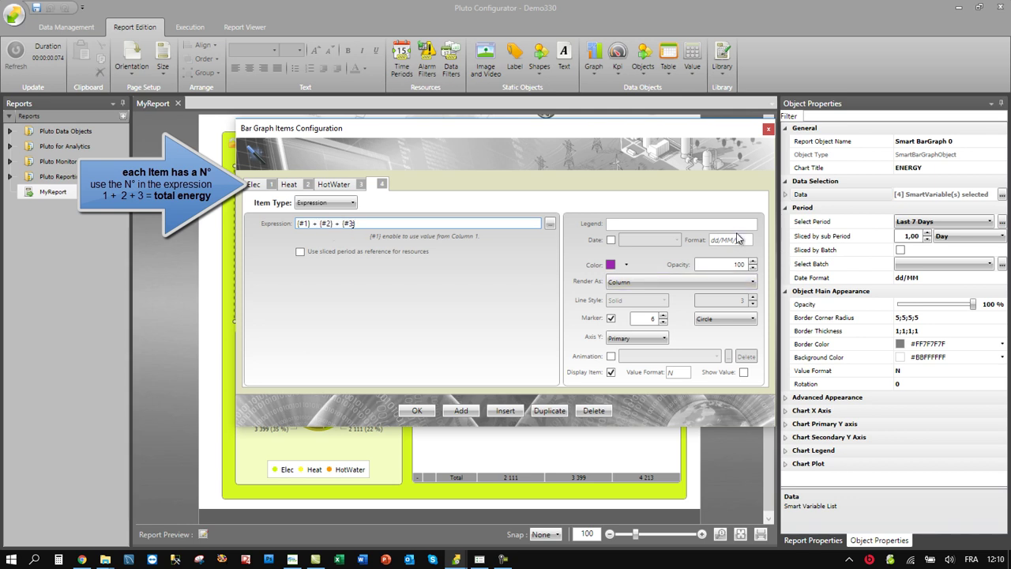
pyautogui.click(733, 226)
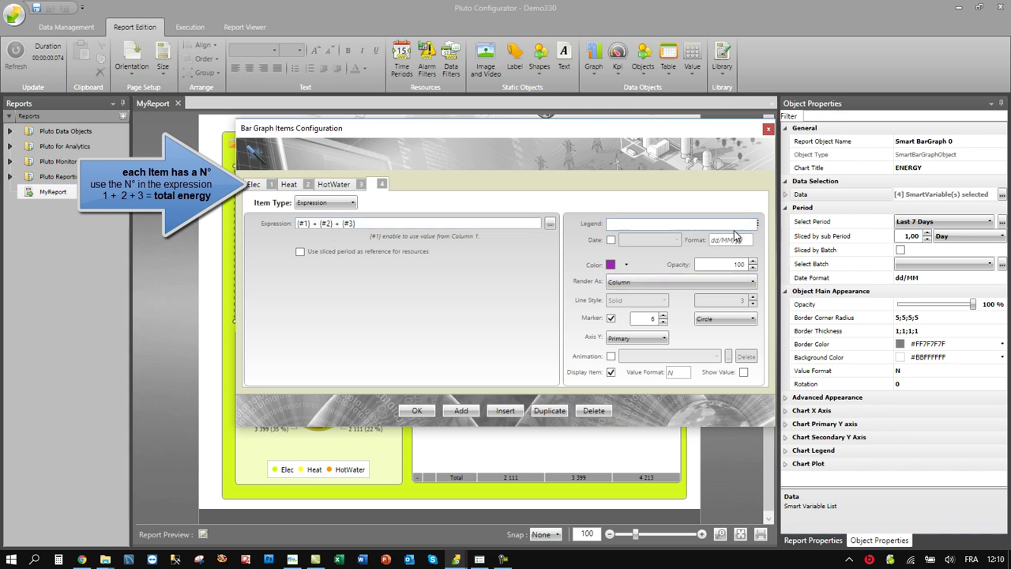
pyautogui.write('TOTAL')
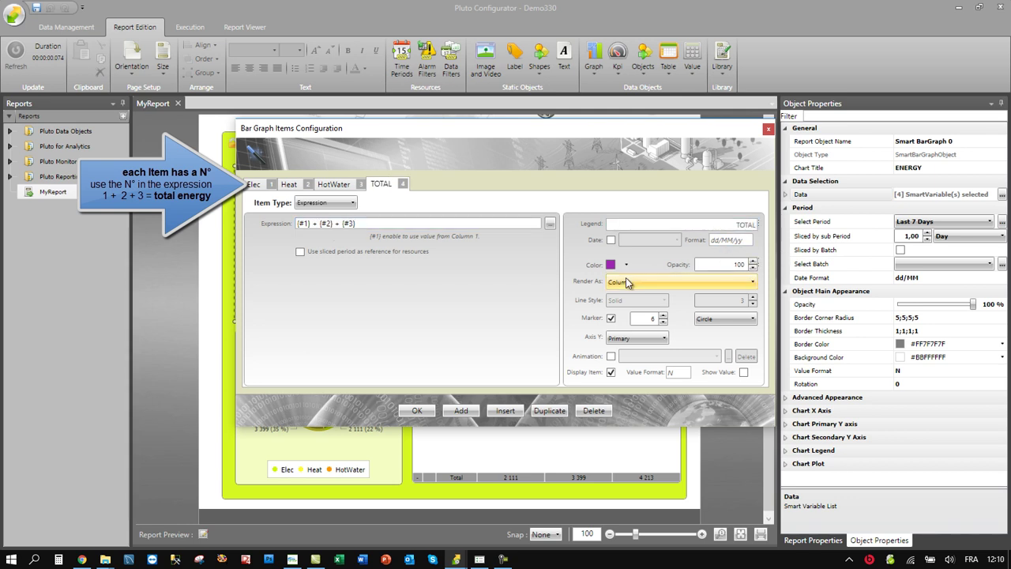
# Step: Render the TOTAL series as a spline showing its values in N0 format, and apply
pyautogui.click(628, 282)
pyautogui.press('Escape')
pyautogui.press('Down')
pyautogui.press('Down')
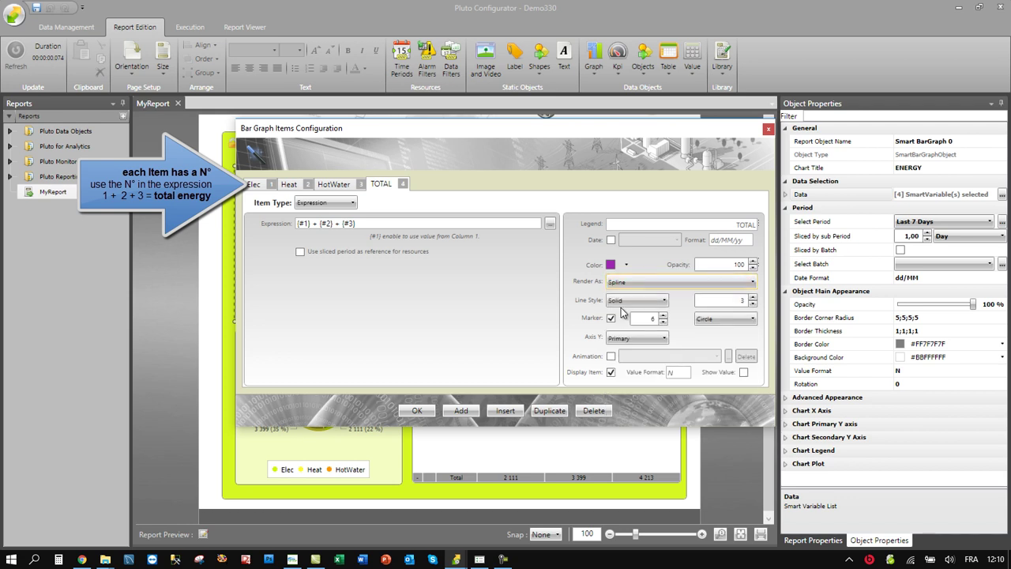
pyautogui.click(744, 373)
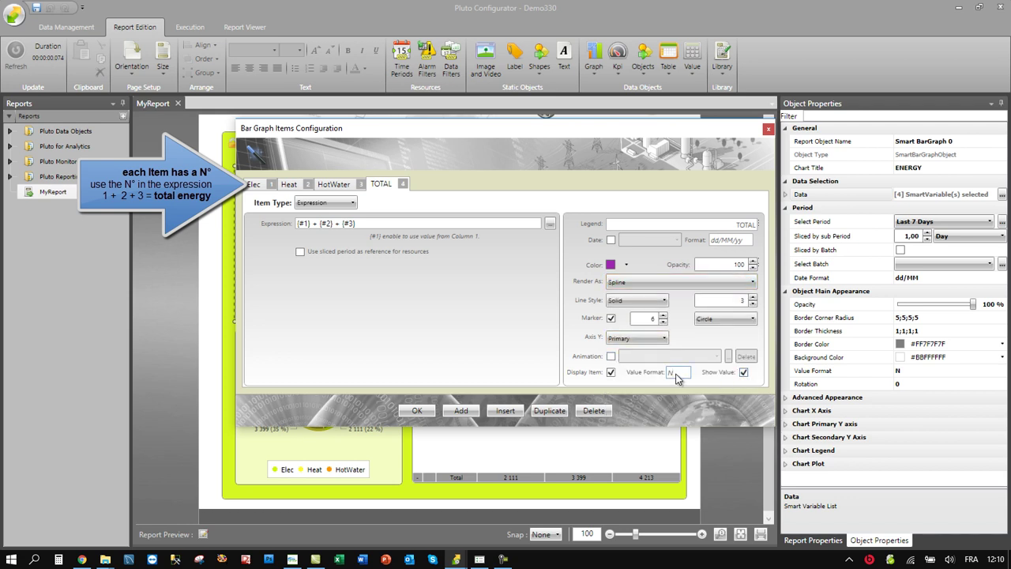
pyautogui.click(676, 375)
pyautogui.write('0')
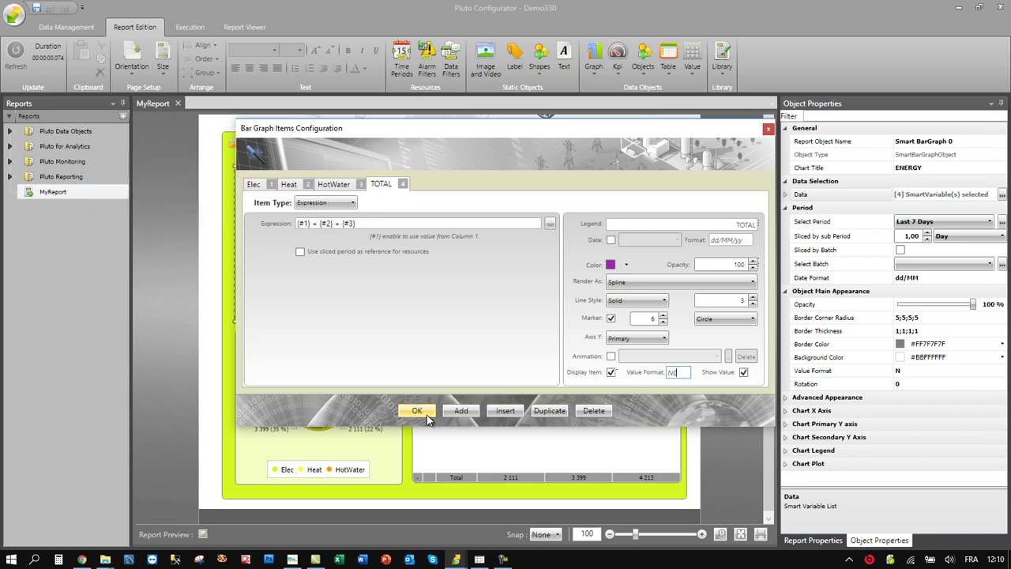
pyautogui.click(418, 411)
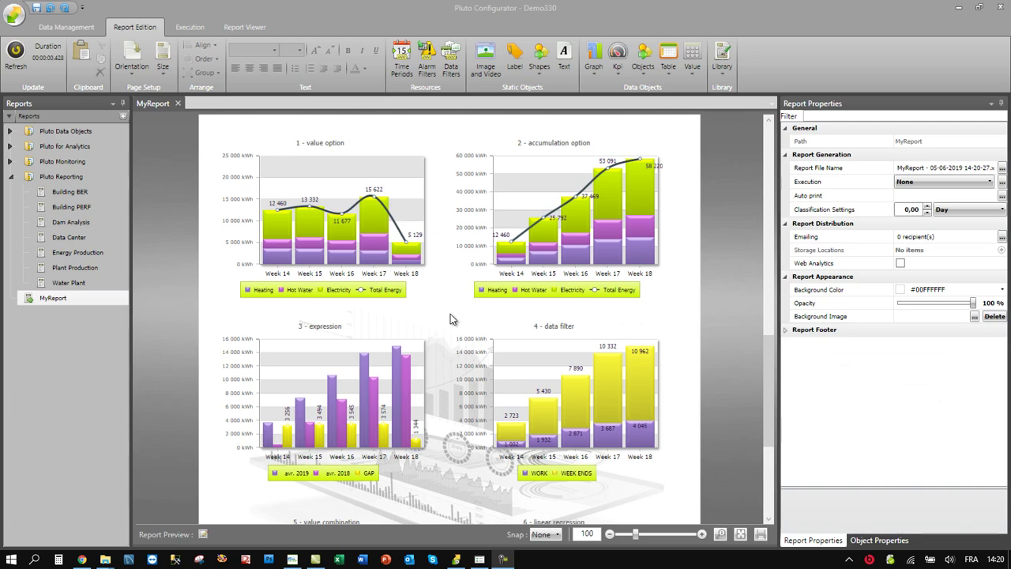
pyautogui.click(358, 241)
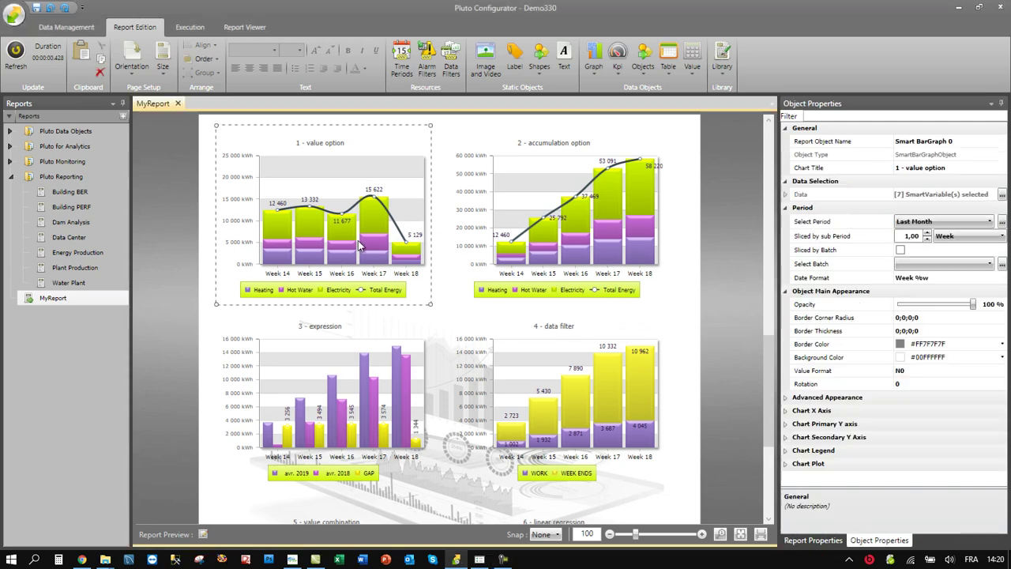
pyautogui.click(577, 243)
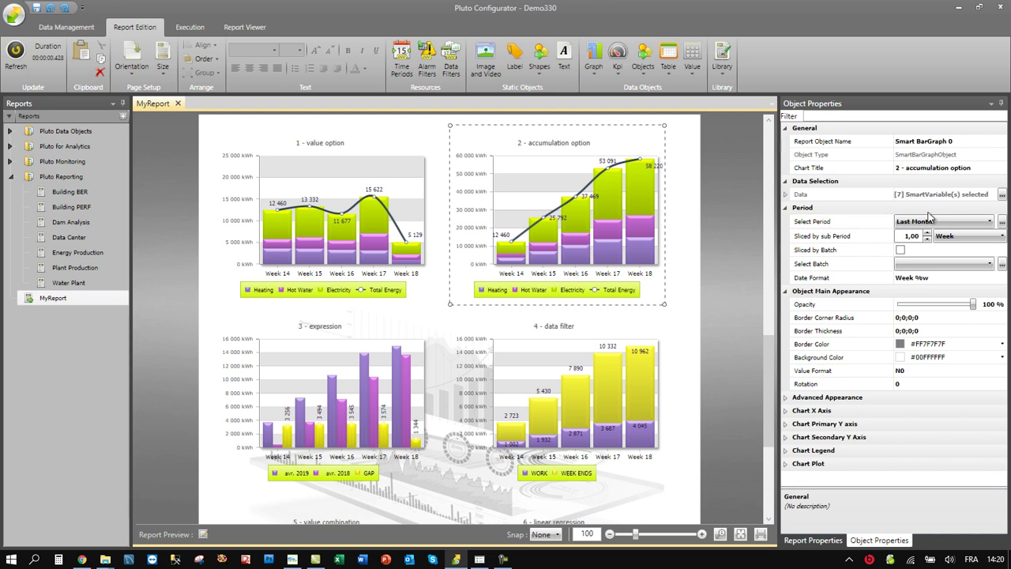
pyautogui.click(1002, 194)
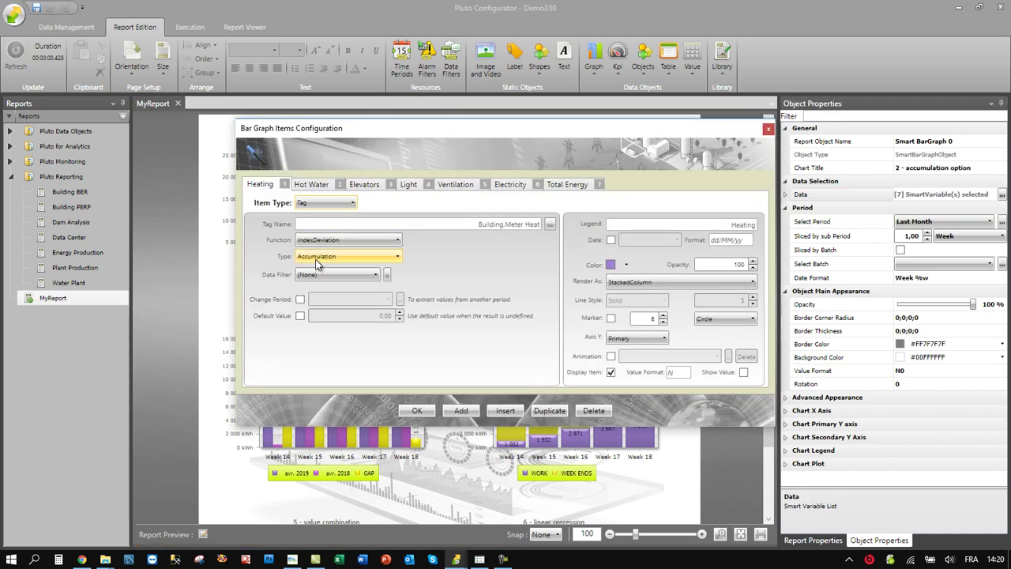
pyautogui.click(316, 260)
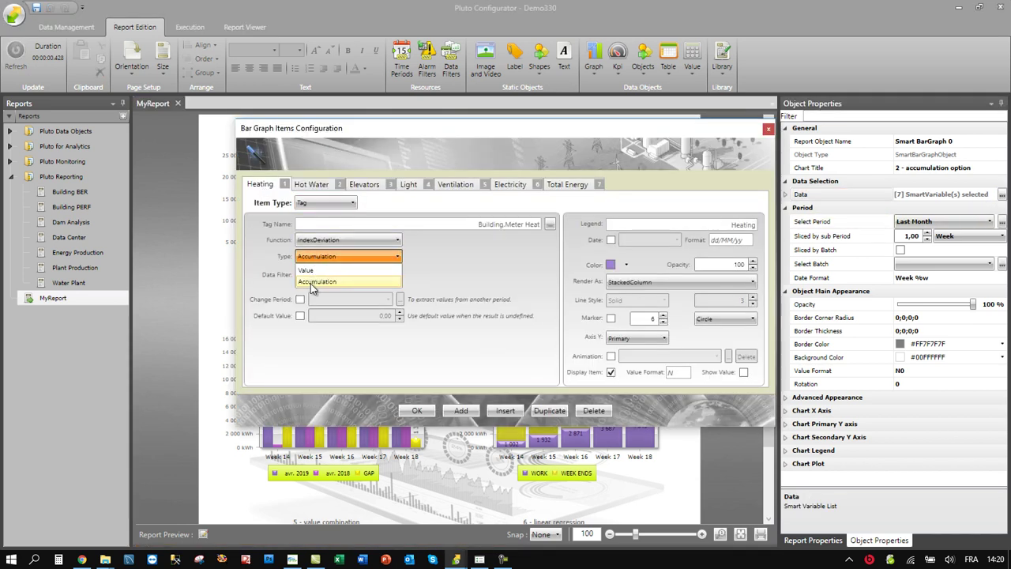
pyautogui.click(310, 284)
pyautogui.click(421, 410)
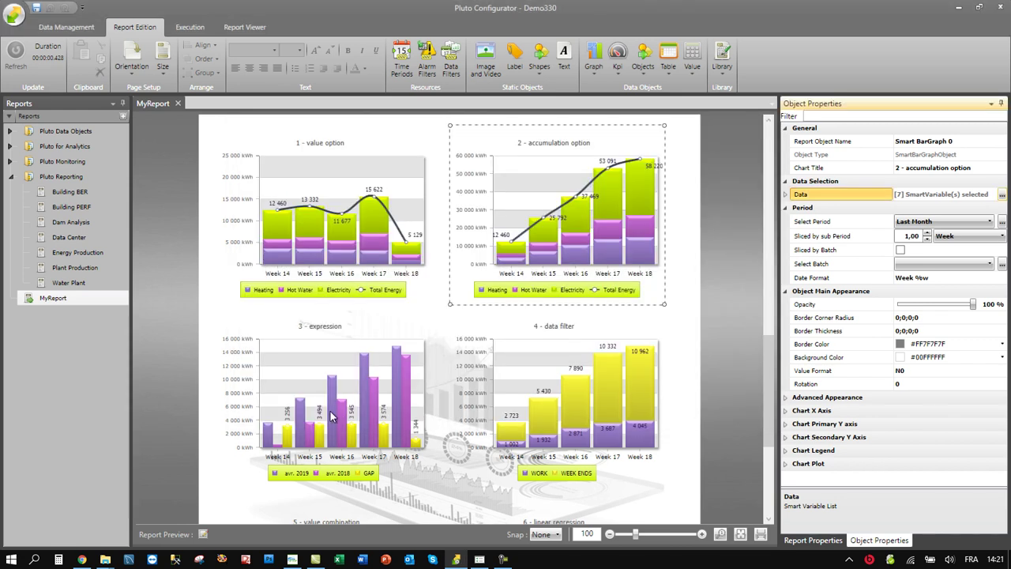
pyautogui.click(332, 417)
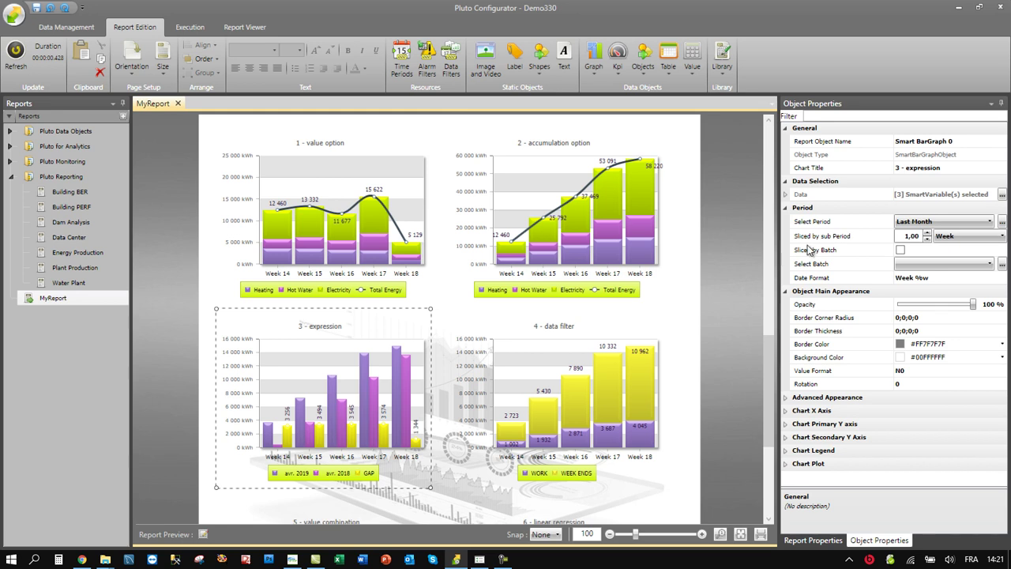
pyautogui.click(1002, 194)
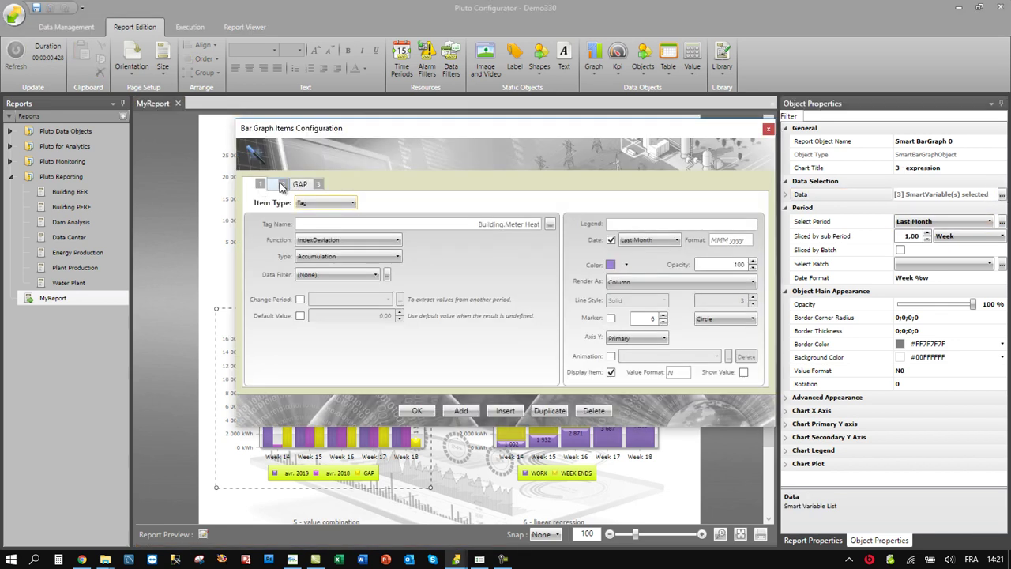
pyautogui.click(282, 185)
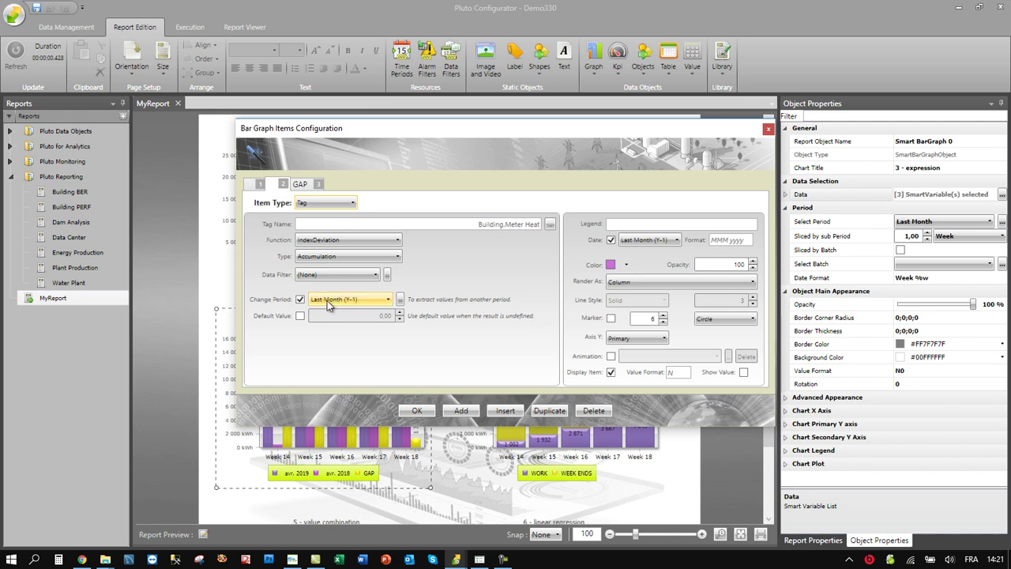
pyautogui.click(318, 183)
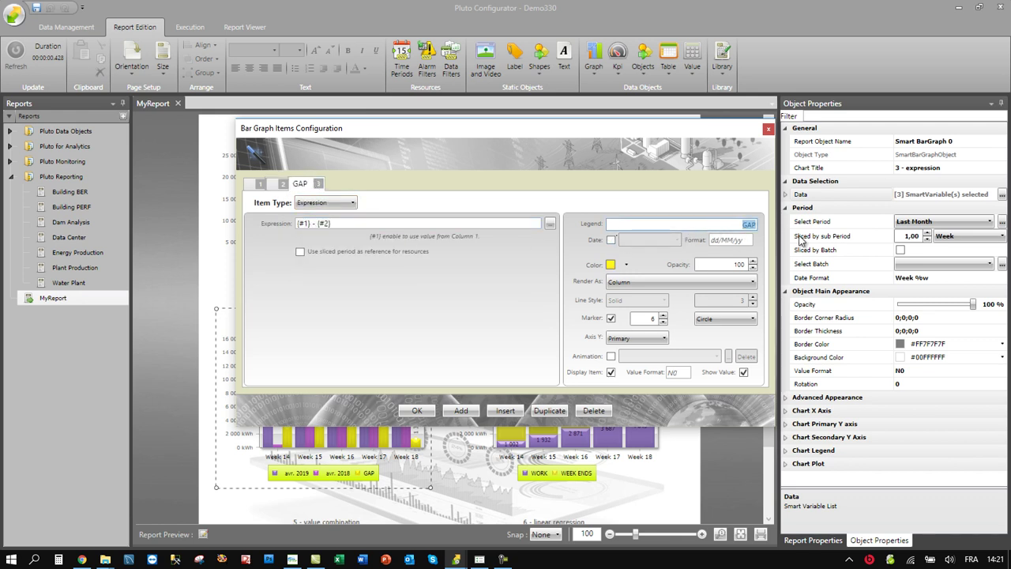
pyautogui.click(417, 410)
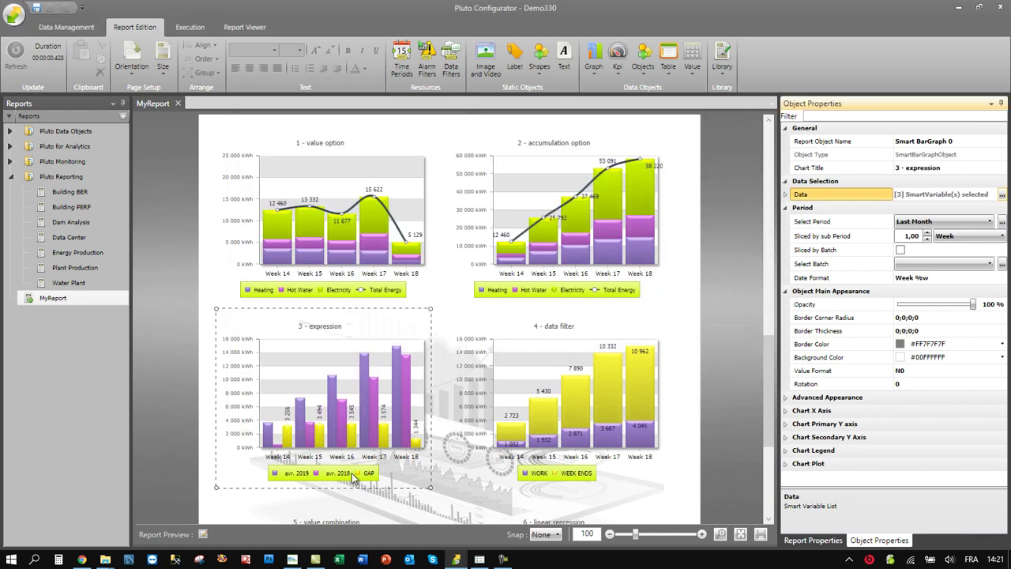
pyautogui.click(593, 398)
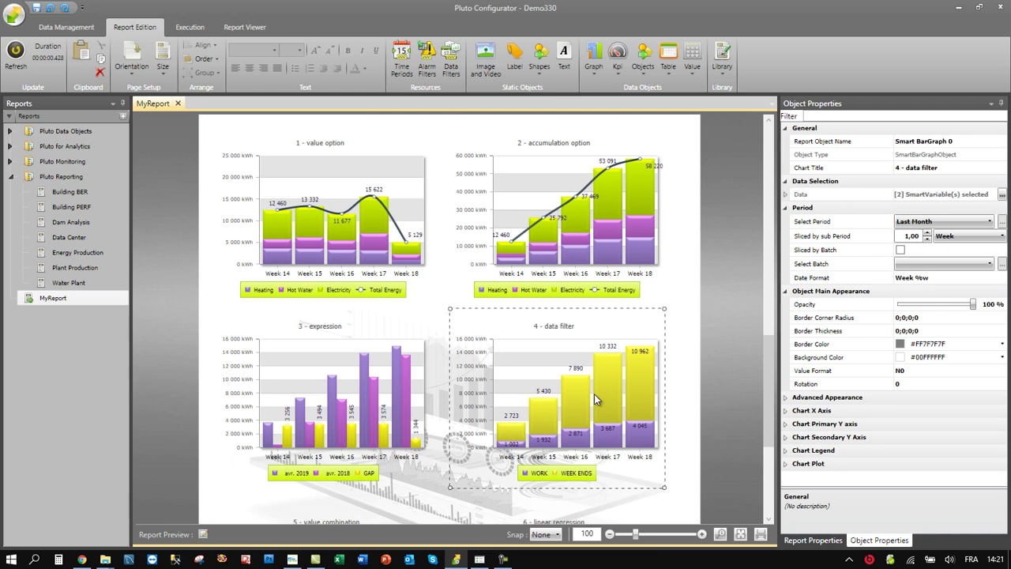
pyautogui.click(1001, 194)
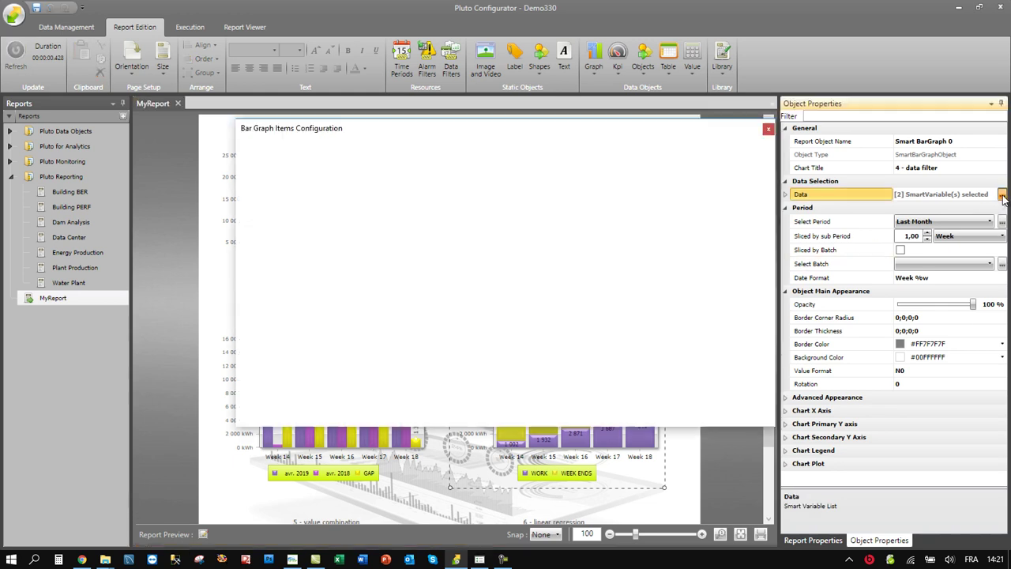
pyautogui.click(311, 276)
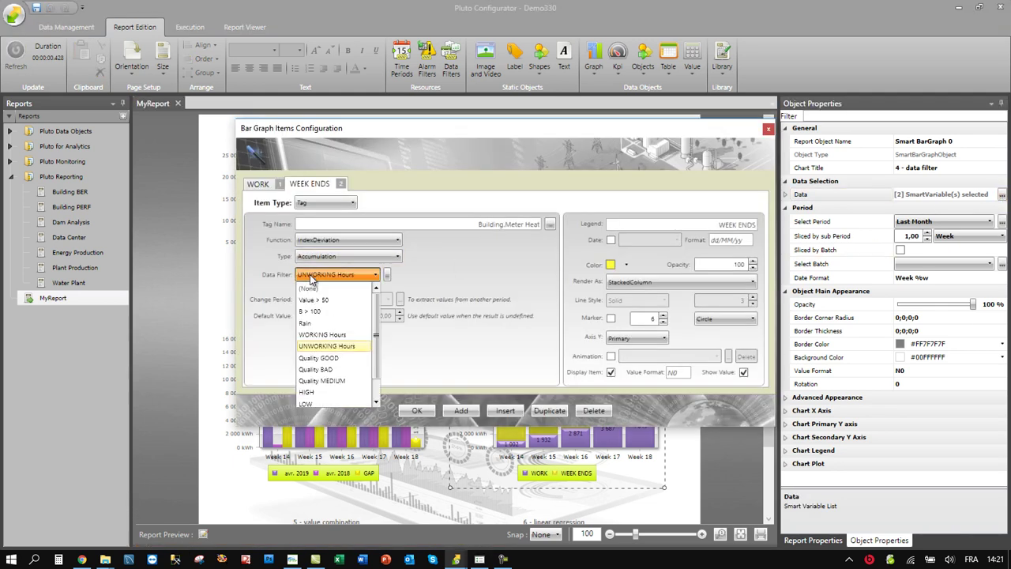
pyautogui.click(311, 277)
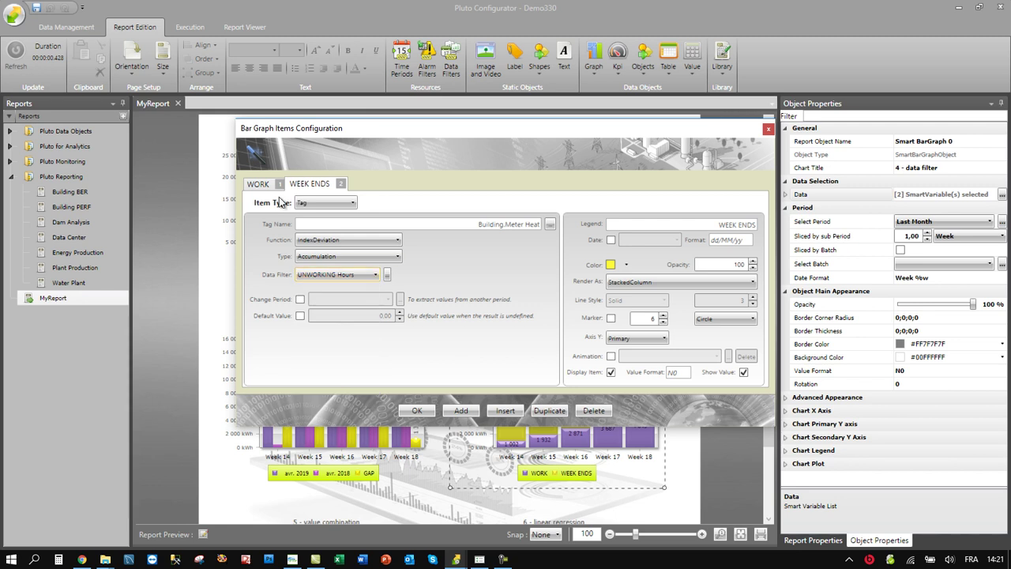
pyautogui.click(259, 184)
pyautogui.click(318, 274)
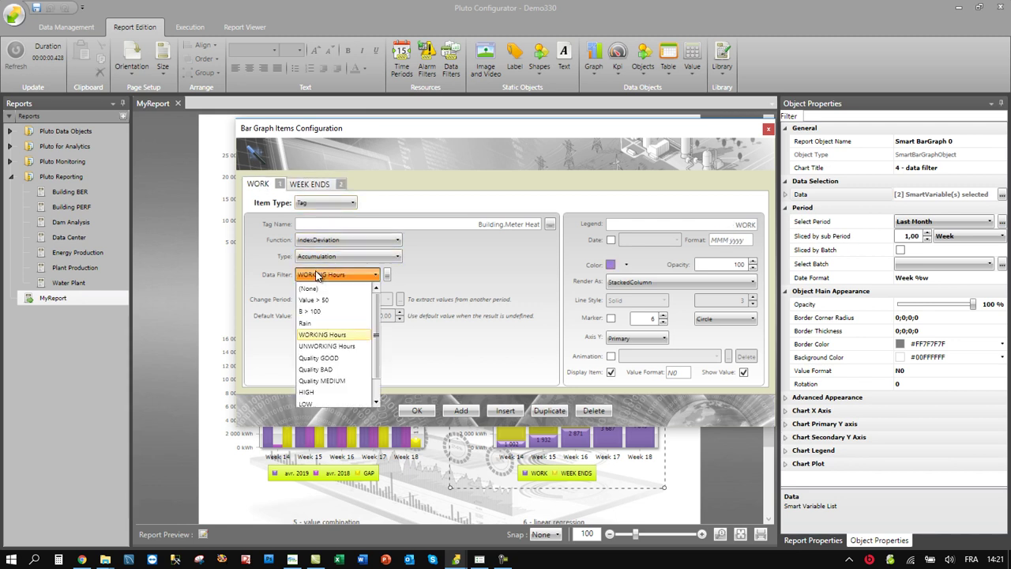
pyautogui.click(318, 274)
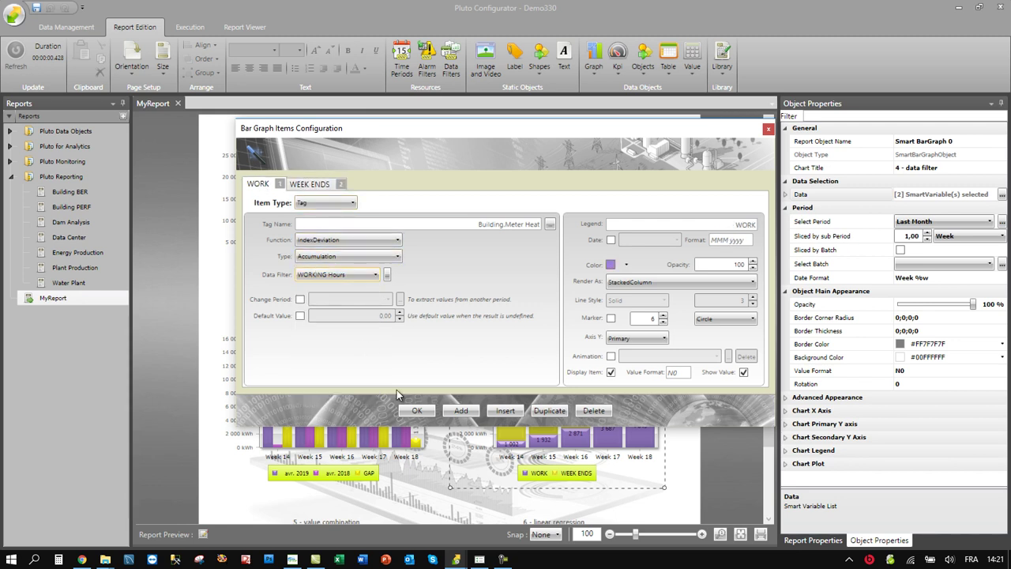
pyautogui.click(416, 411)
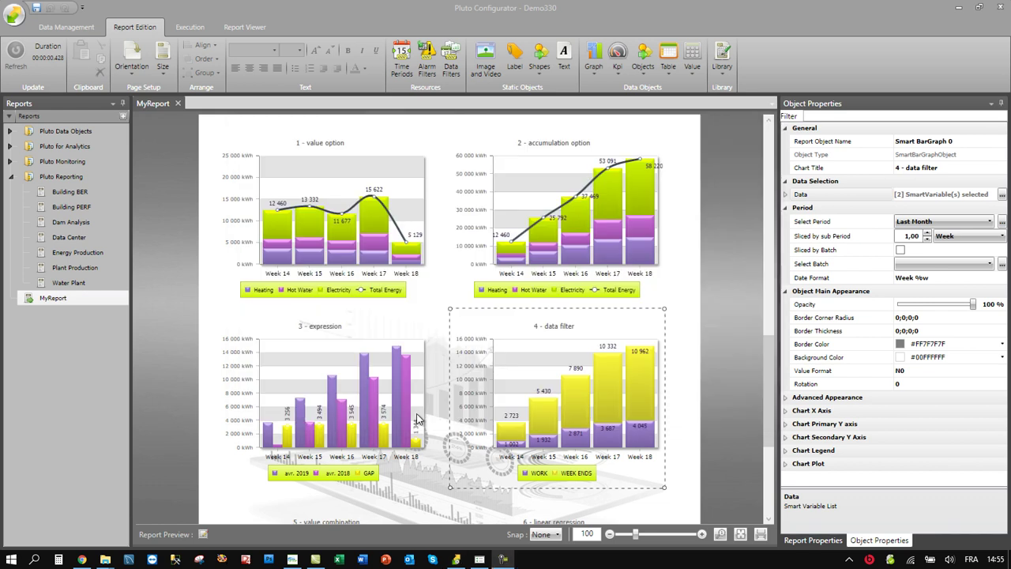
pyautogui.scroll(-3, 418, 419)
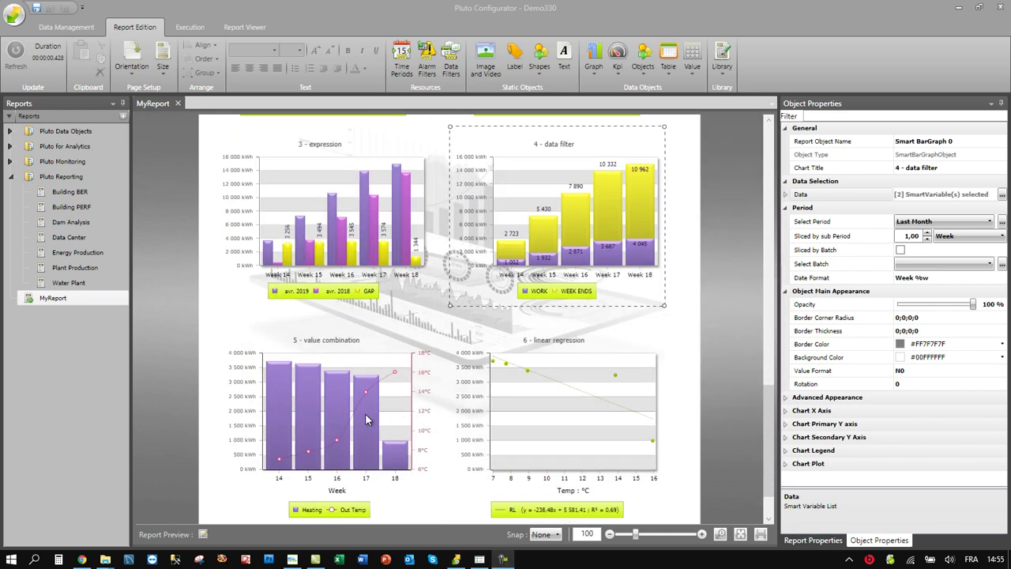
pyautogui.click(371, 420)
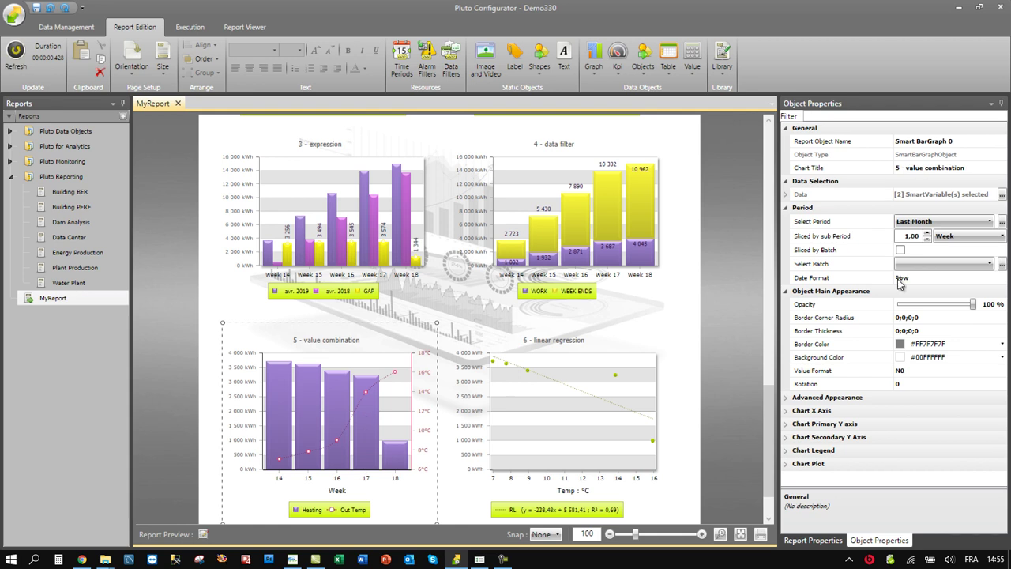
pyautogui.click(1003, 194)
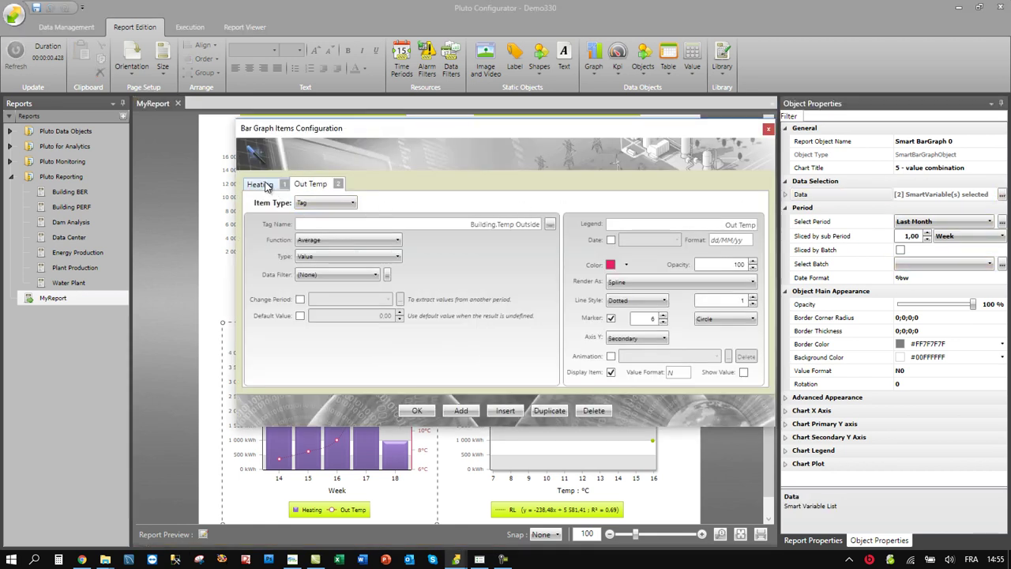
pyautogui.click(261, 185)
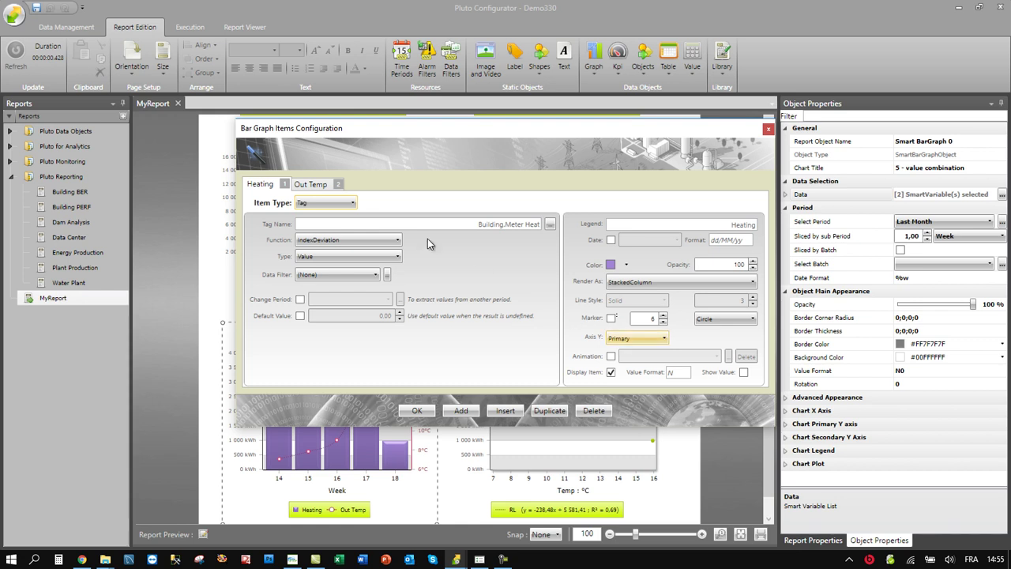
pyautogui.click(319, 185)
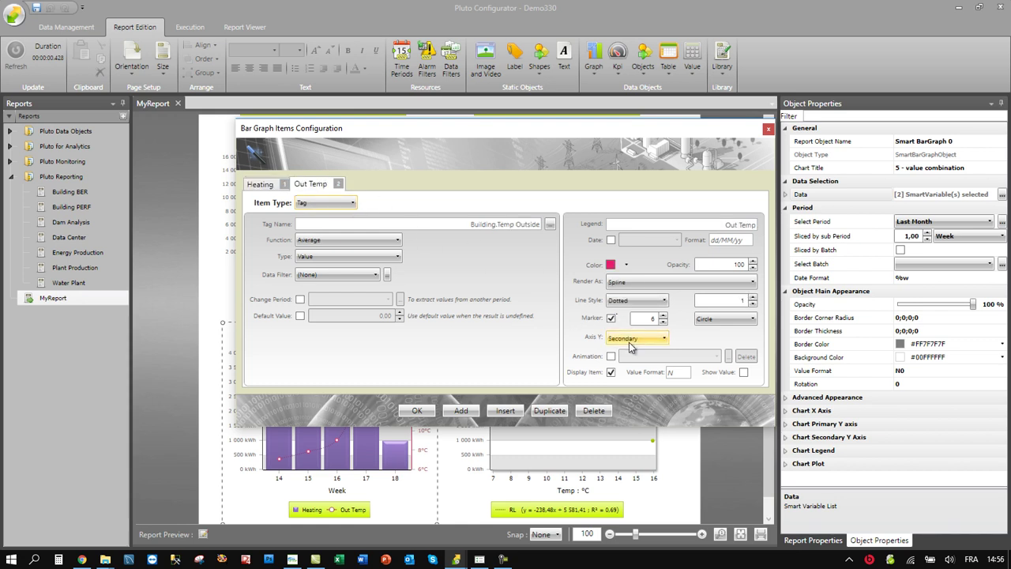
pyautogui.click(417, 410)
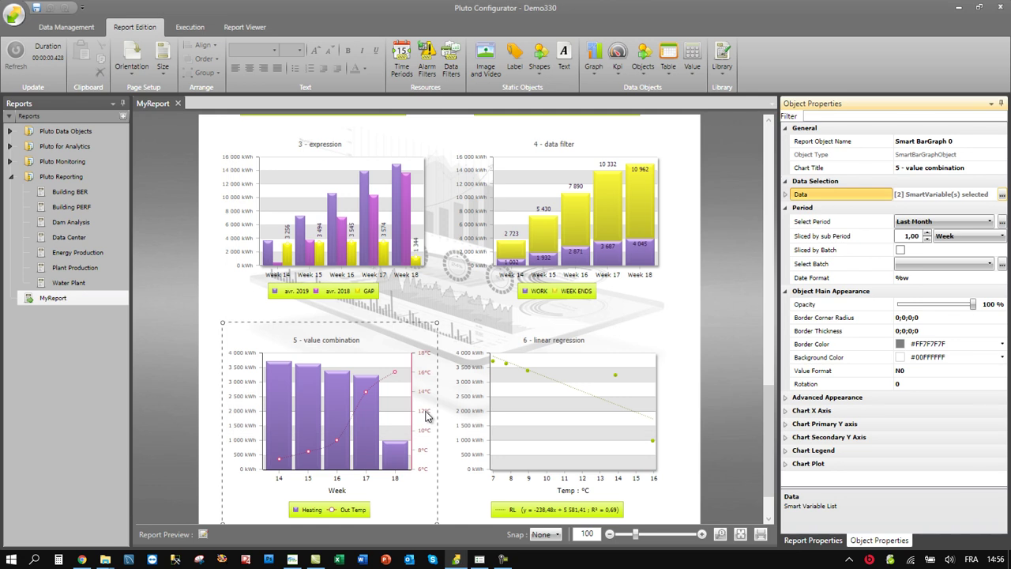
pyautogui.click(562, 418)
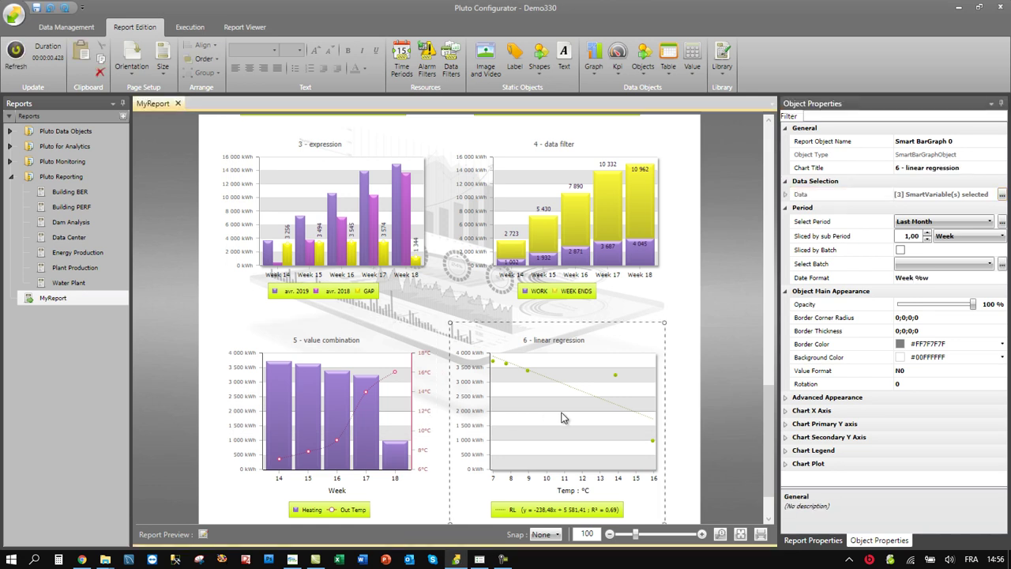
pyautogui.click(1001, 194)
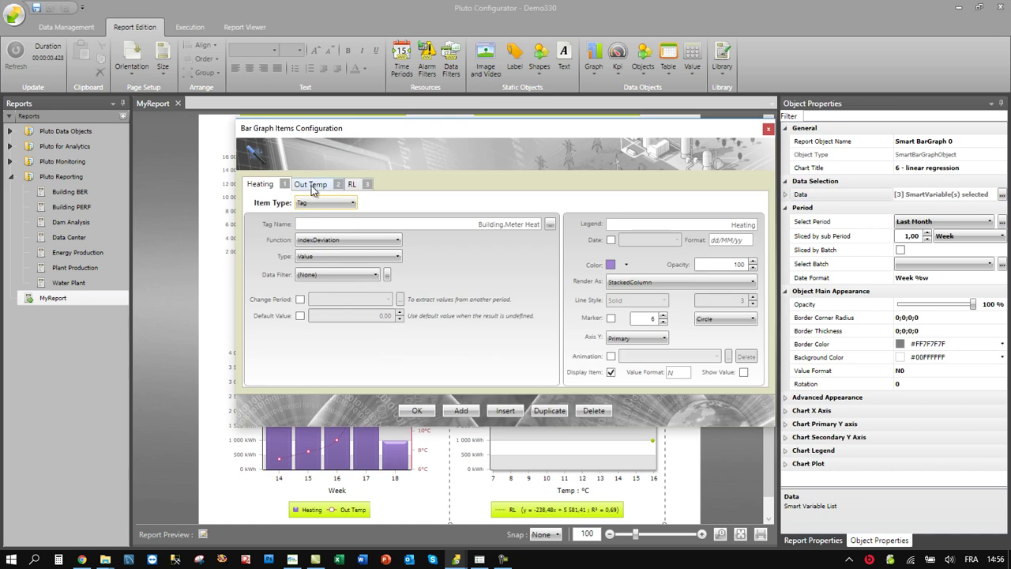
pyautogui.click(314, 186)
pyautogui.click(358, 184)
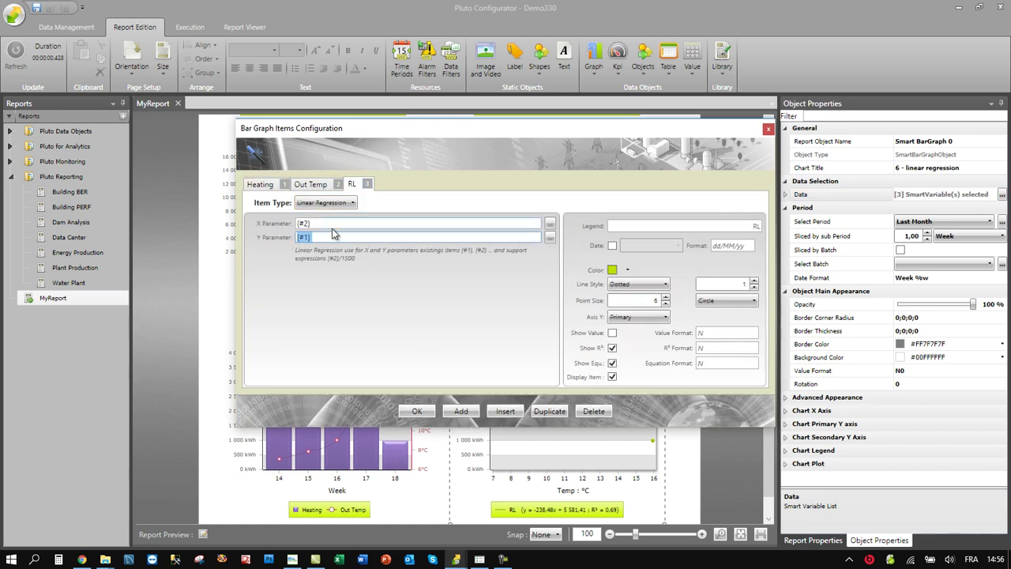
pyautogui.click(298, 225)
pyautogui.doubleClick(292, 227)
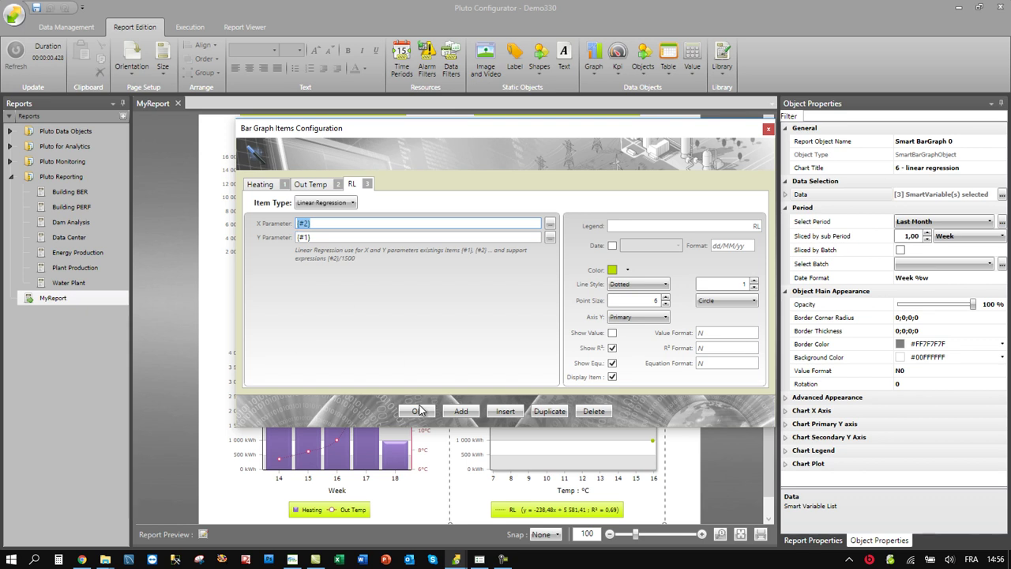
pyautogui.click(417, 410)
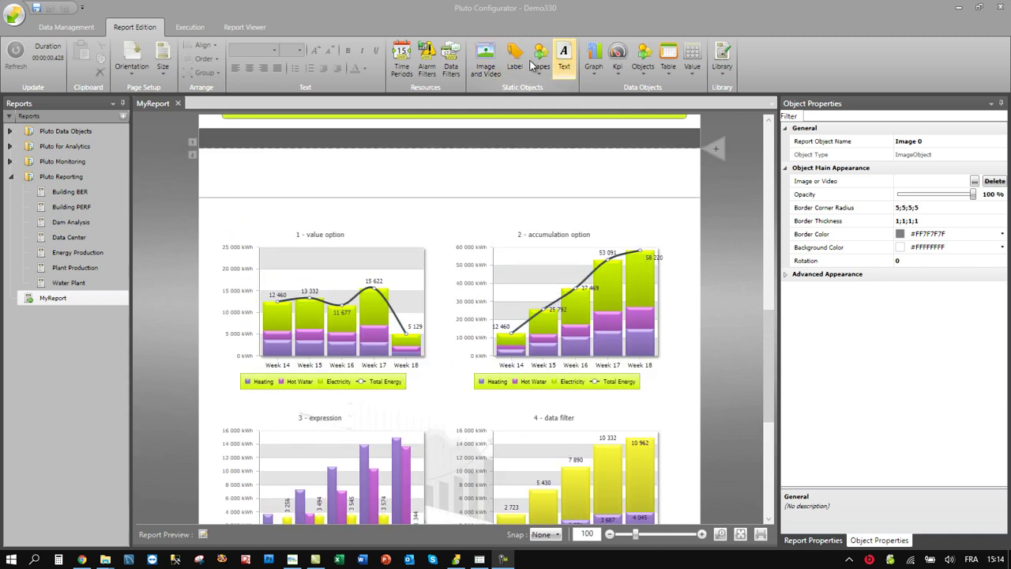
# Step: Insert Apple.png at the page's top-left, then nudge it up-left and shrink it slightly
pyautogui.click(485, 66)
pyautogui.moveTo(222, 166); pyautogui.dragTo(305, 248)
pyautogui.doubleClick(233, 100)
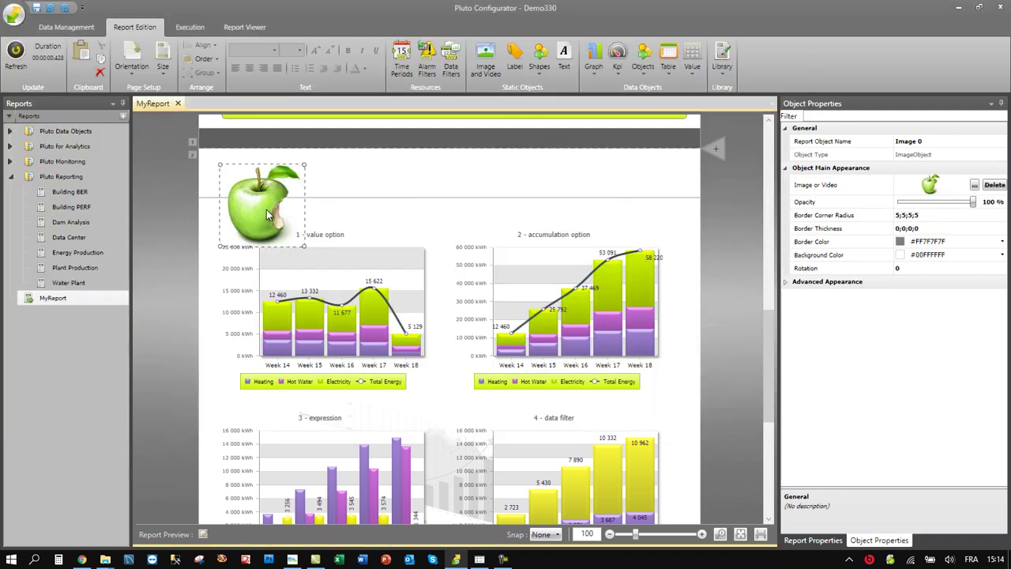
pyautogui.moveTo(265, 212); pyautogui.dragTo(252, 202)
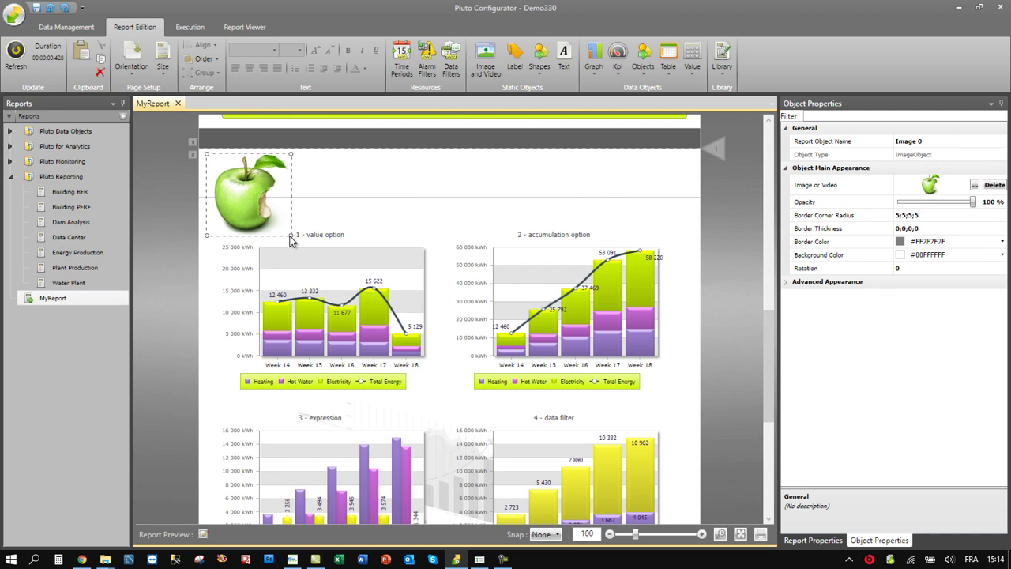
pyautogui.moveTo(291, 236); pyautogui.dragTo(281, 229)
pyautogui.click(323, 207)
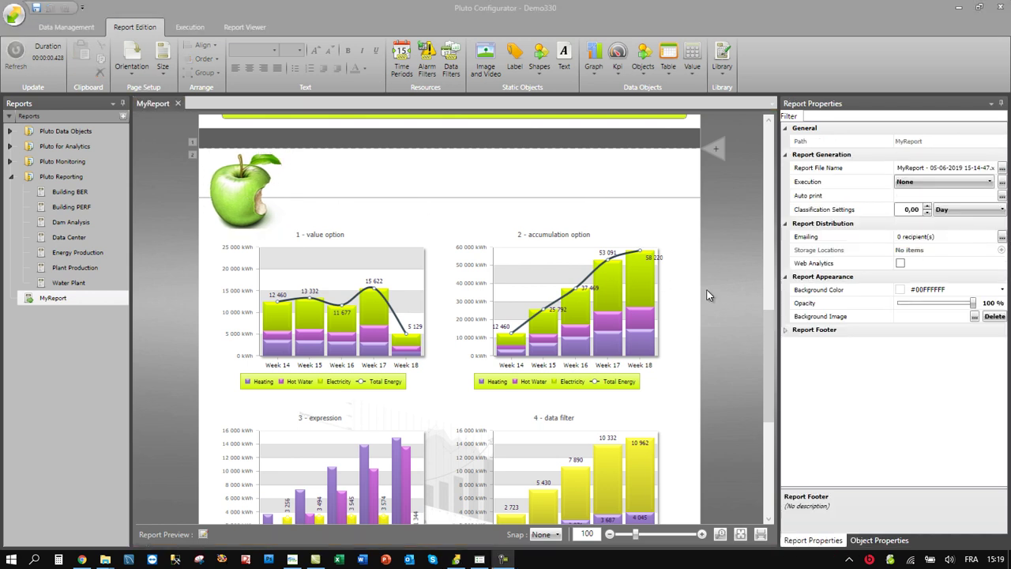
# Step: Turn on Display Page Number and Display Report Name in the Report Footer settings
pyautogui.click(786, 331)
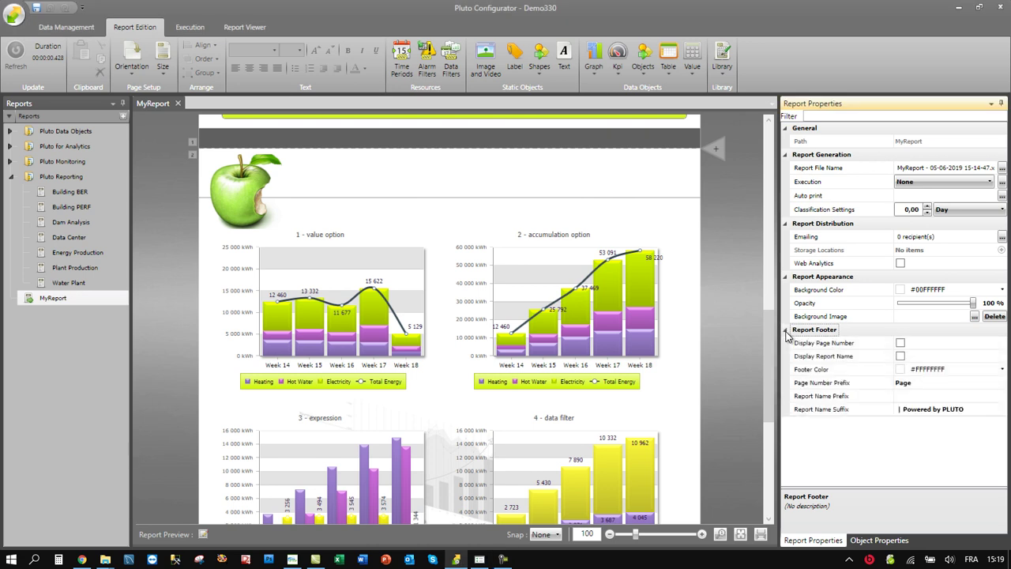
pyautogui.click(900, 342)
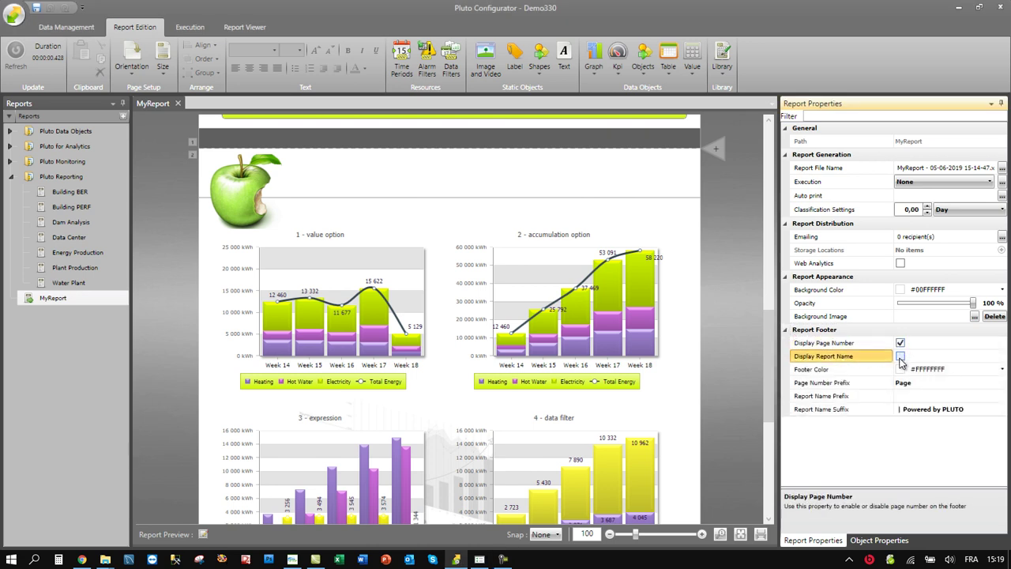
pyautogui.click(901, 356)
pyautogui.scroll(-5, 735, 420)
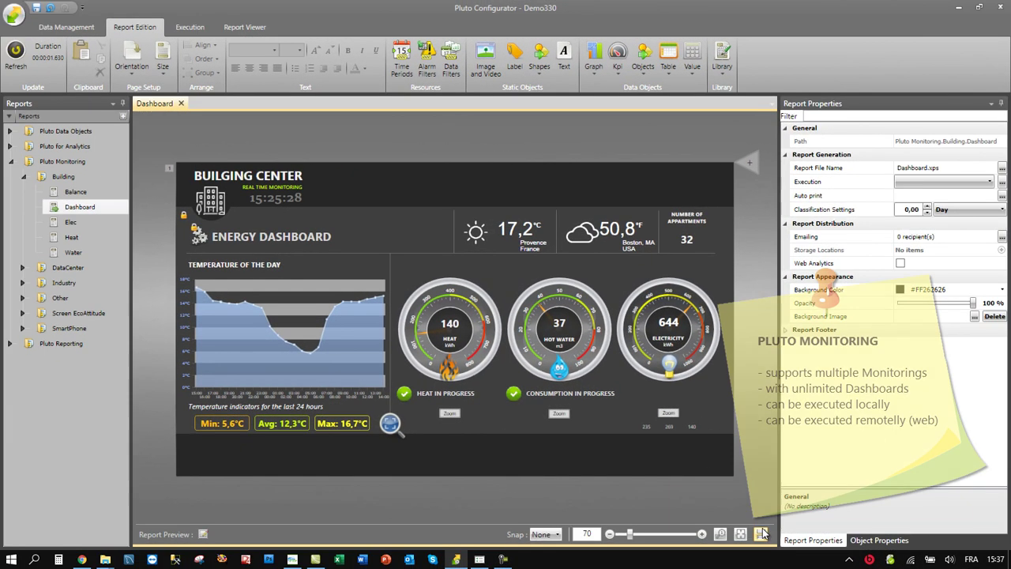
# Step: Check the page Size and Orientation choices, then open the Elec, Boiler and finally OEE reports
pyautogui.click(166, 65)
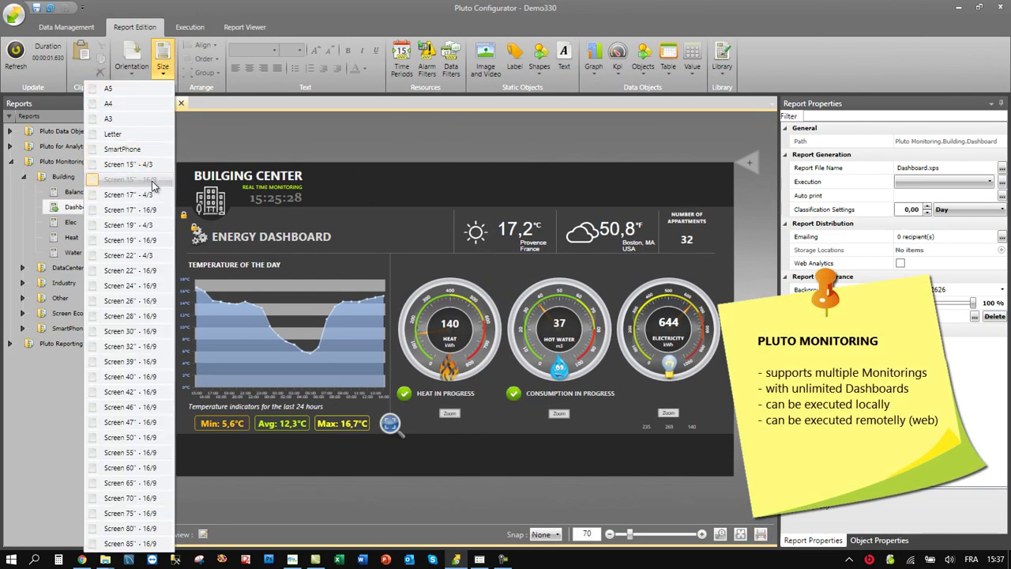
pyautogui.click(131, 70)
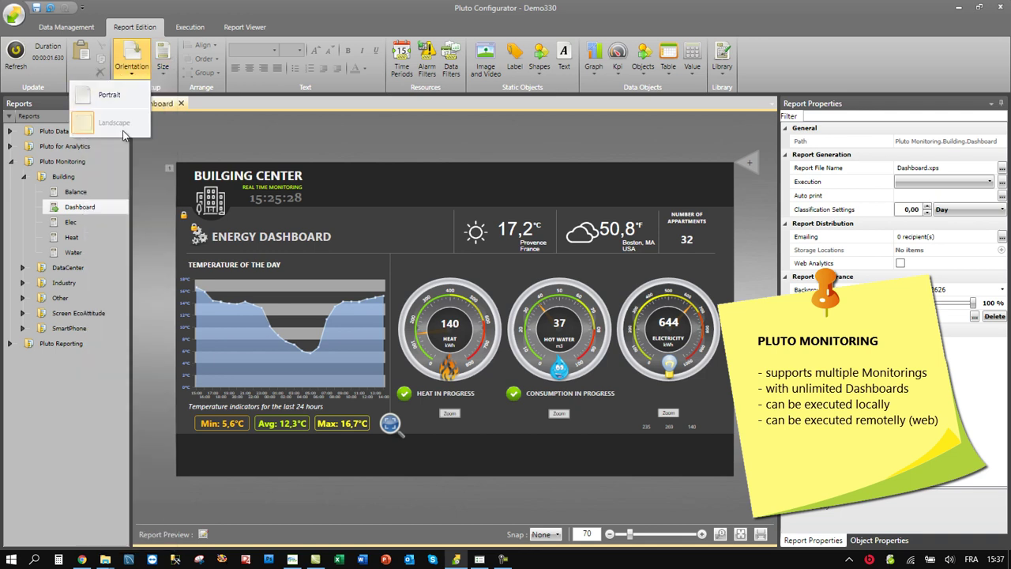
pyautogui.click(71, 223)
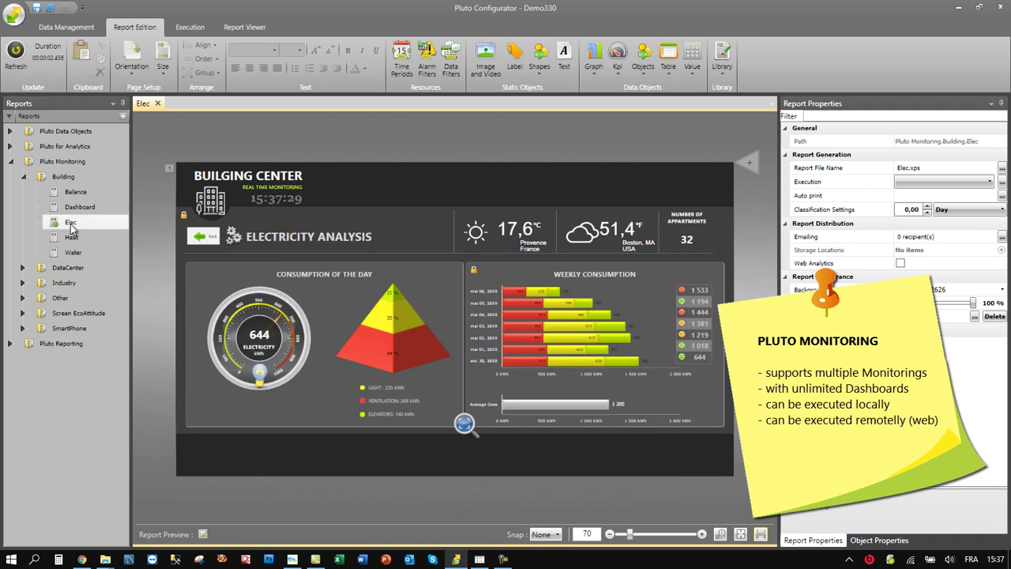
pyautogui.click(73, 298)
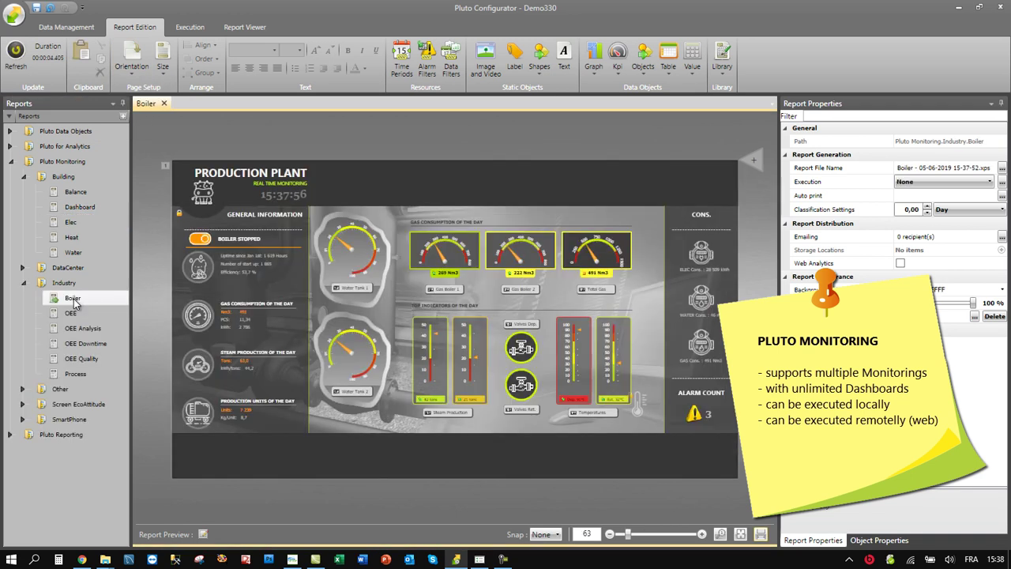
pyautogui.click(72, 313)
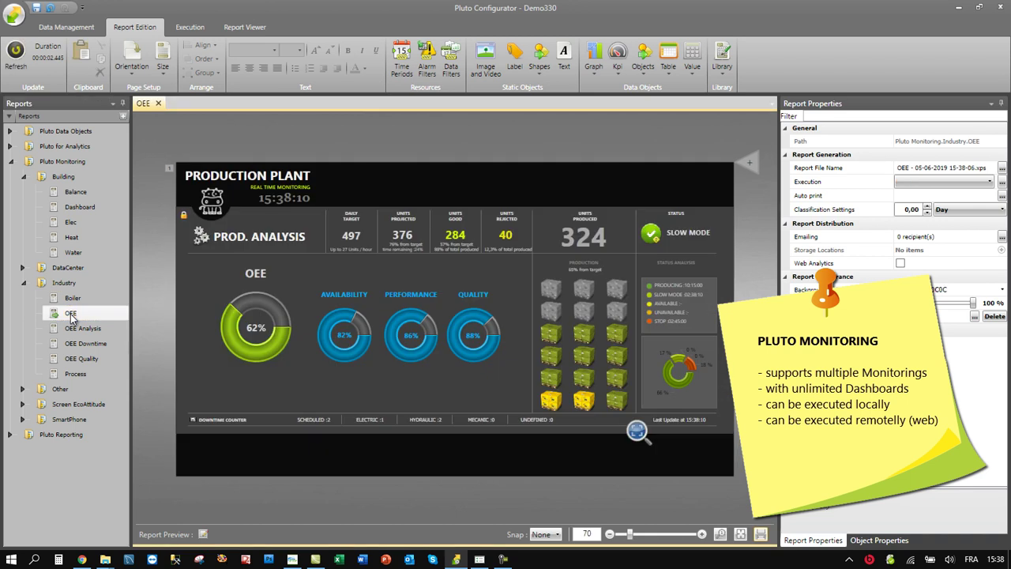
# Step: Create a new monitoring playlist named NEW in the playlists editor
pyautogui.click(15, 16)
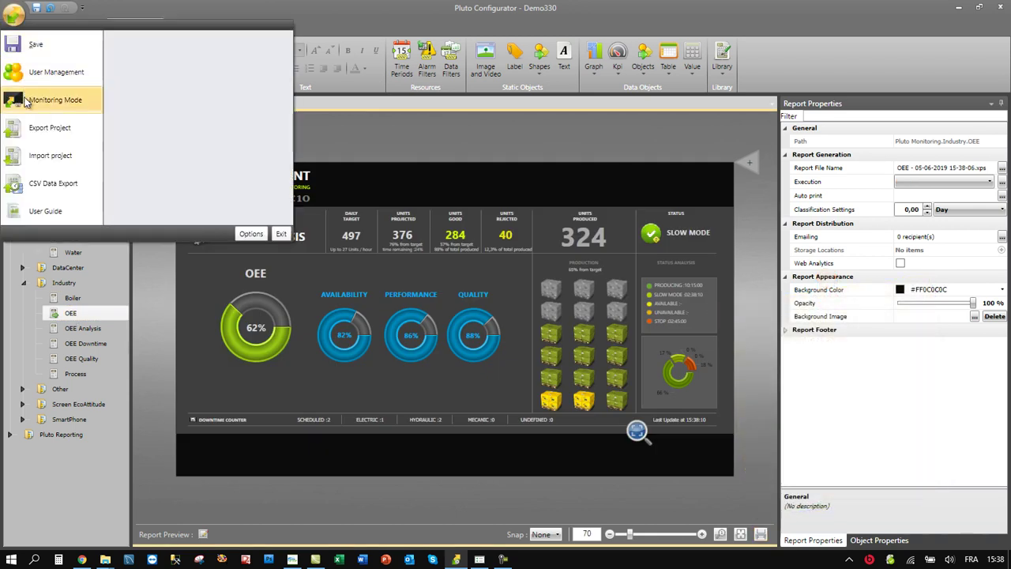
pyautogui.click(26, 101)
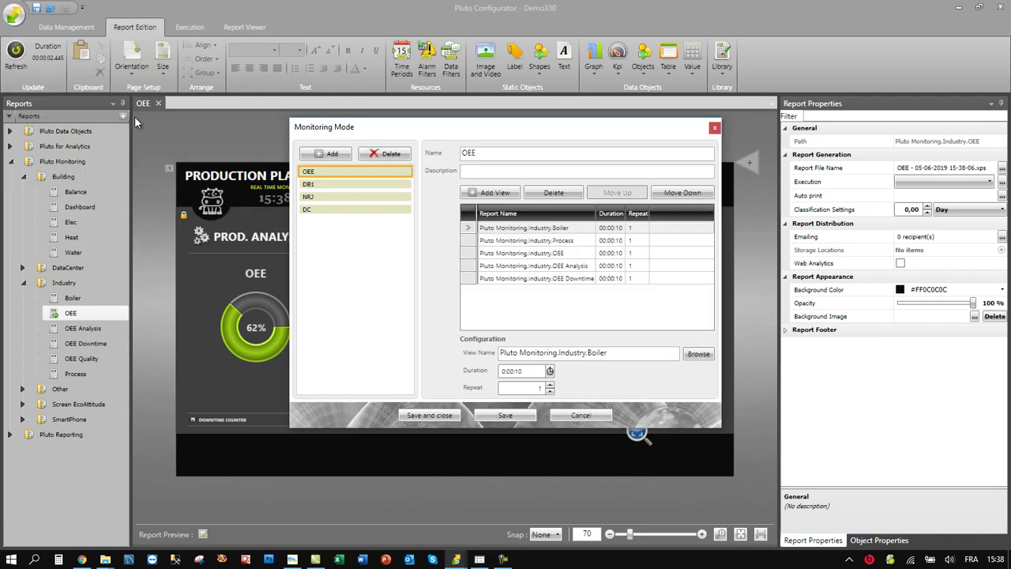
pyautogui.click(326, 152)
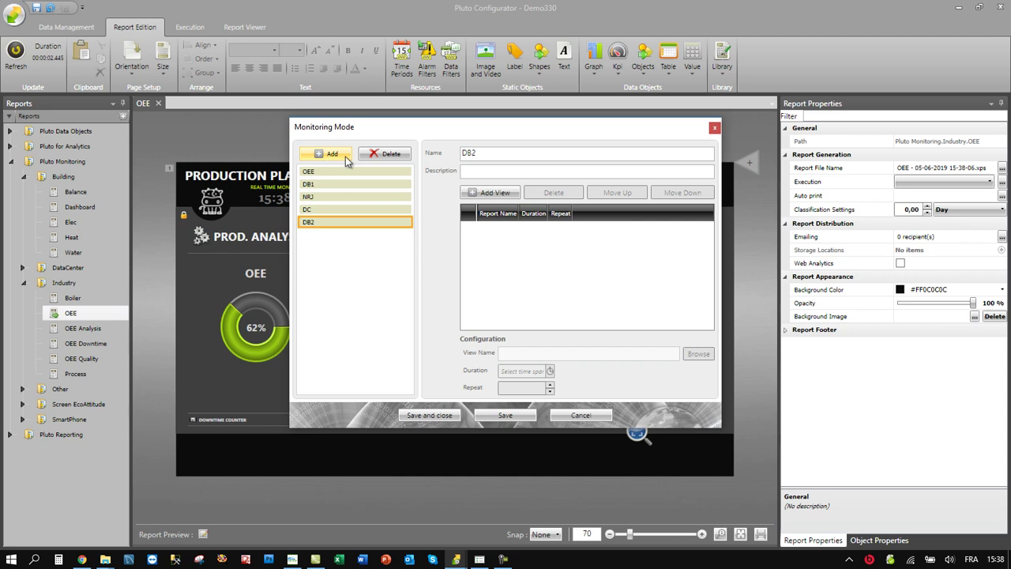
pyautogui.doubleClick(496, 158)
pyautogui.write('NEW')
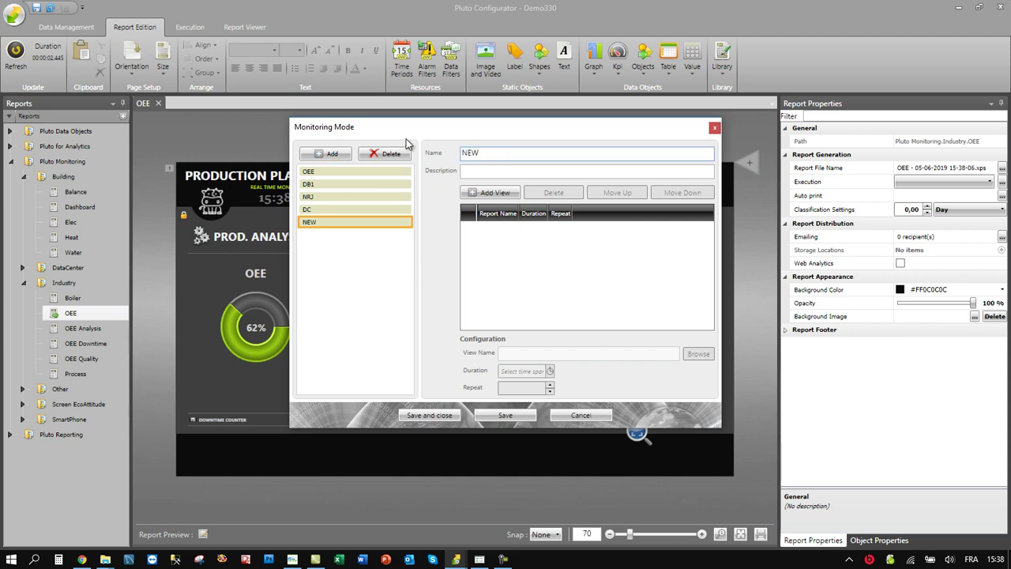
# Step: Add DataCenter S11, Industry Boiler and OEE Quality views to the playlist
pyautogui.click(486, 193)
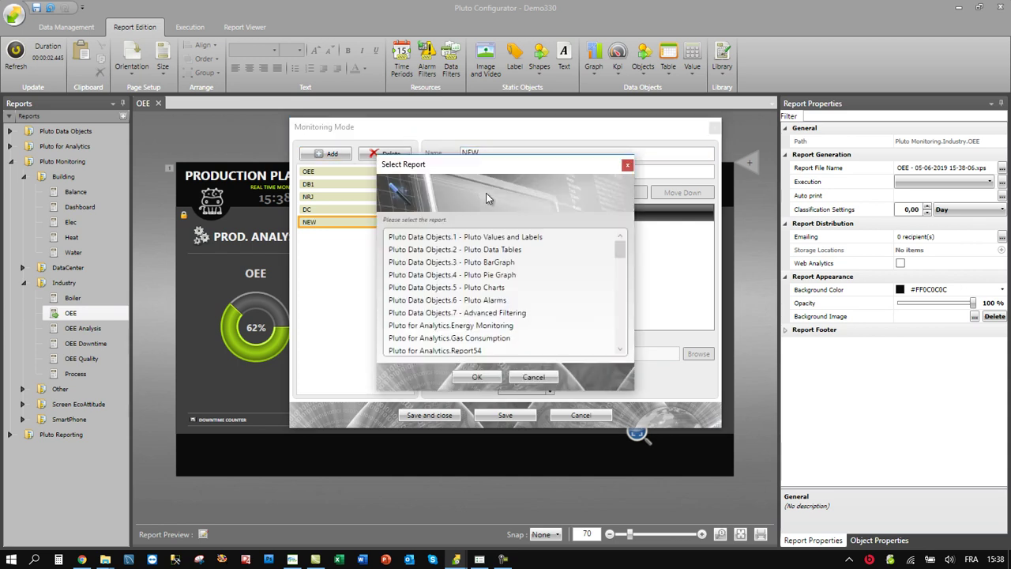
pyautogui.scroll(-5, 486, 287)
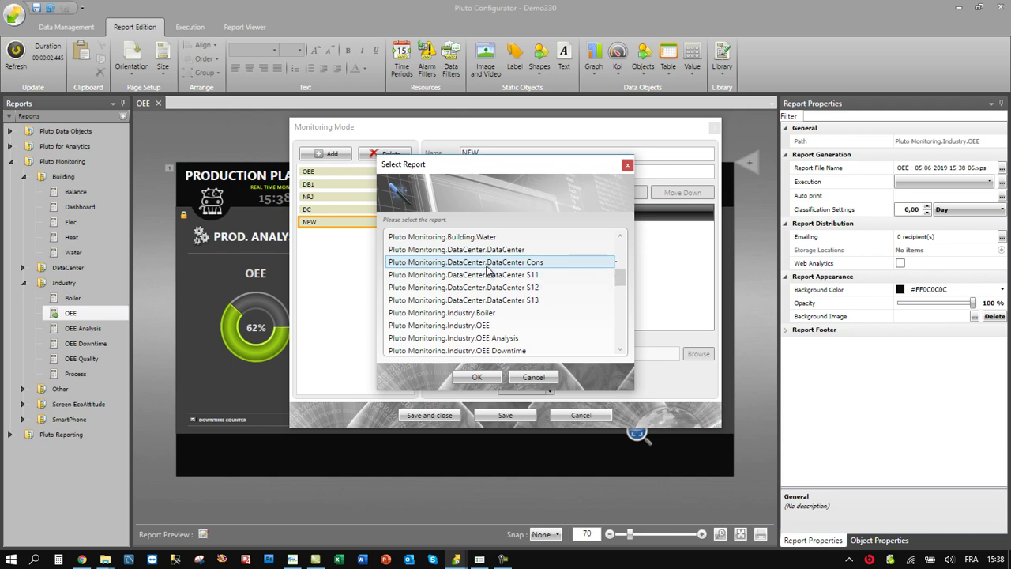
pyautogui.click(489, 377)
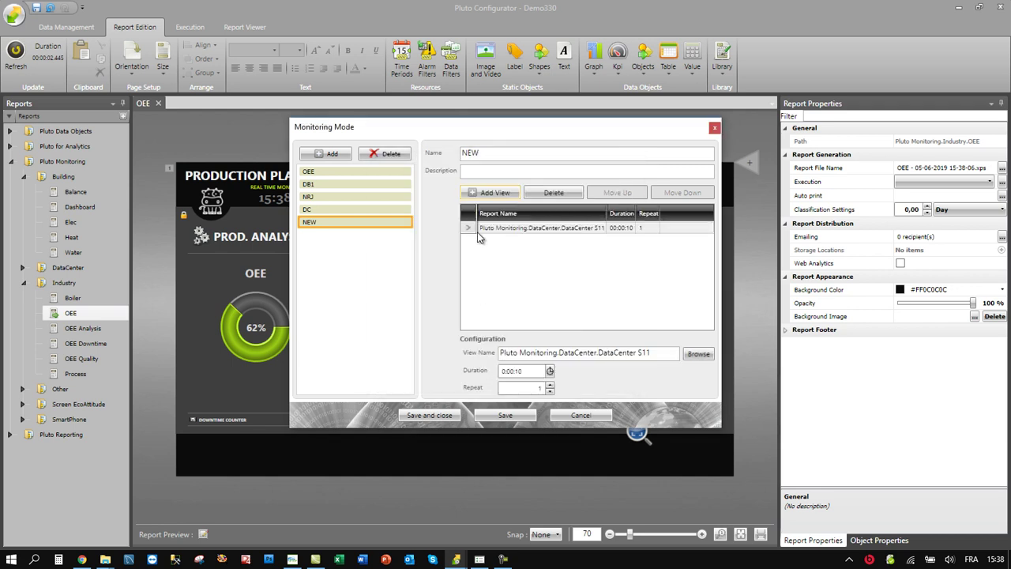
pyautogui.click(492, 196)
pyautogui.scroll(-5, 487, 289)
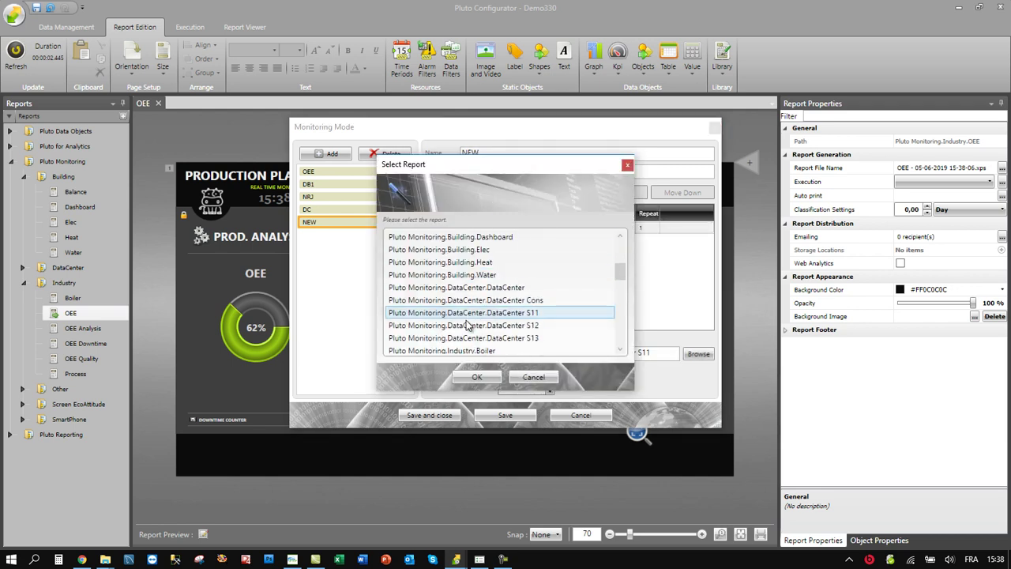
pyautogui.click(469, 351)
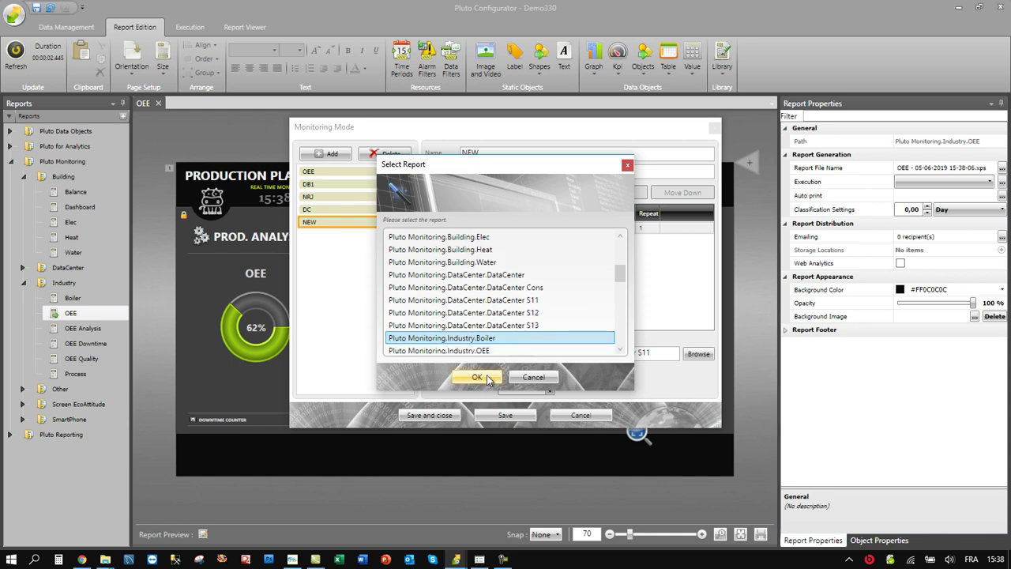
pyautogui.click(477, 378)
pyautogui.click(493, 196)
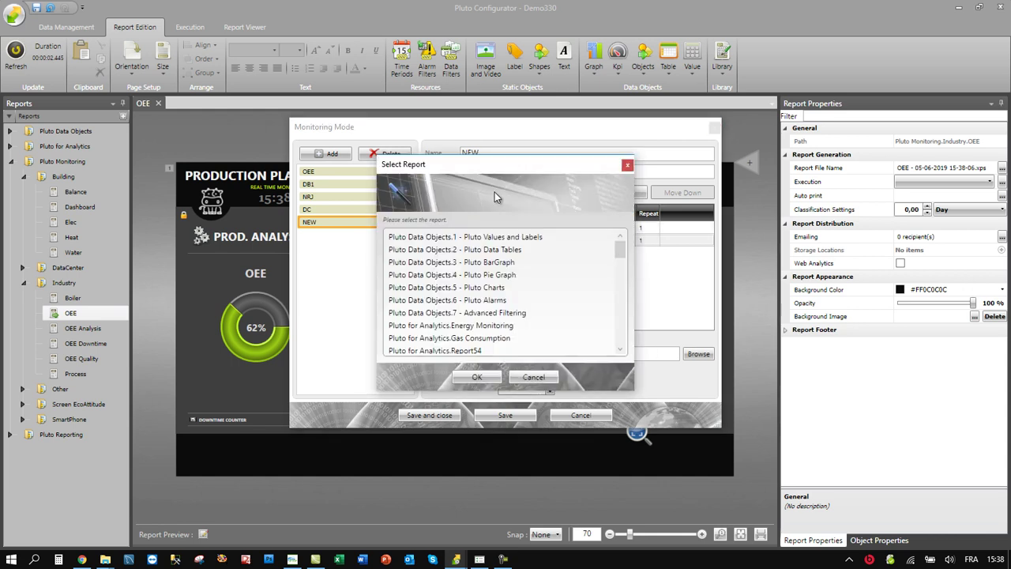
pyautogui.scroll(-5, 476, 315)
pyautogui.click(476, 325)
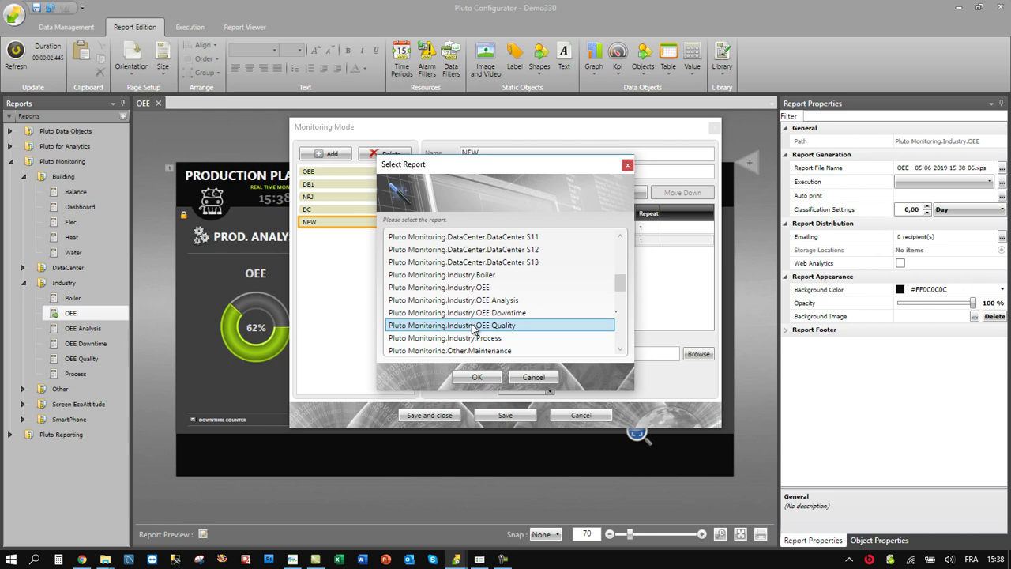
pyautogui.click(477, 377)
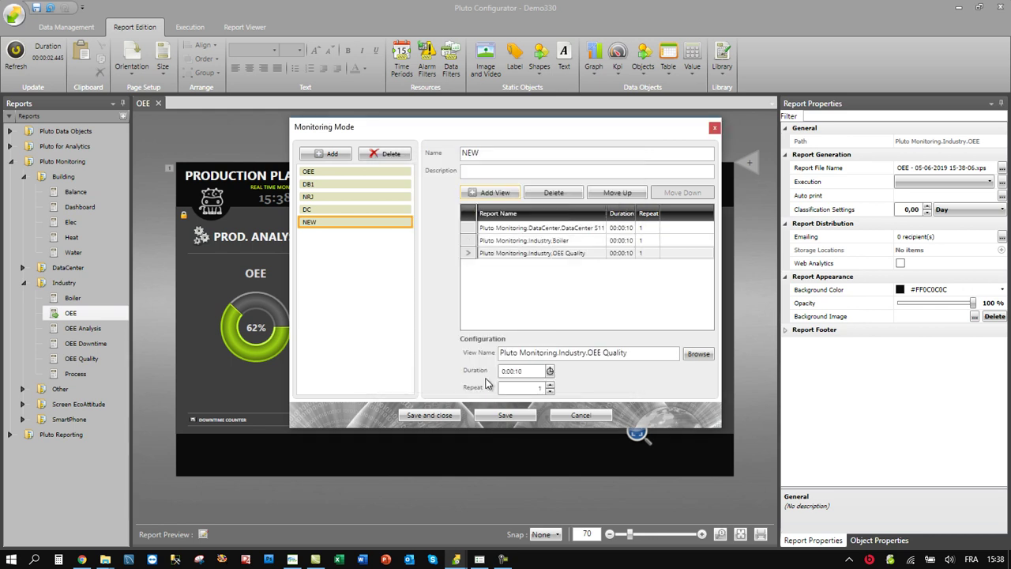
# Step: Set OEE Quality's duration to 5 seconds and DataCenter S11's to 20 seconds
pyautogui.click(552, 253)
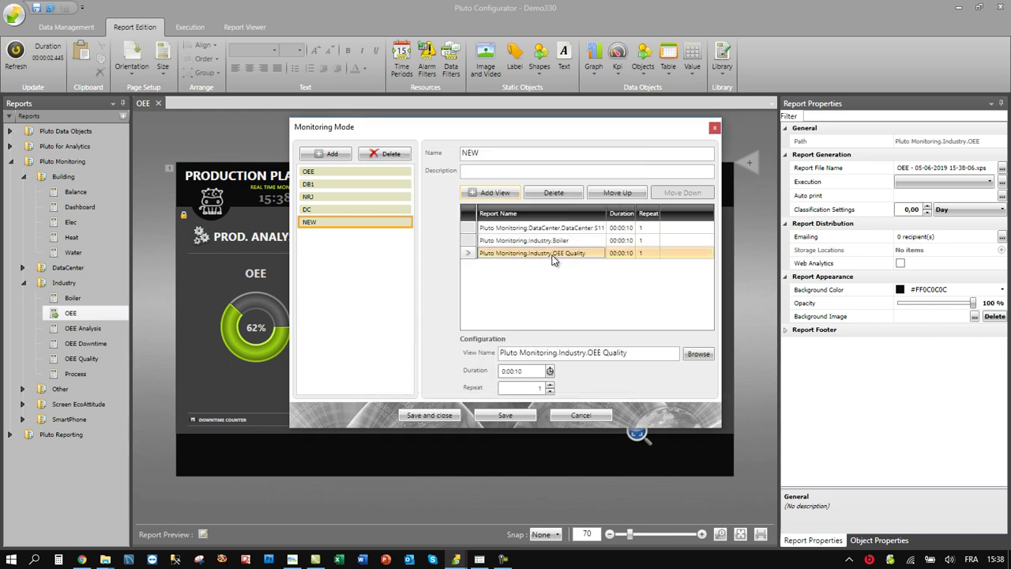
pyautogui.click(550, 371)
pyautogui.click(516, 411)
pyautogui.click(555, 228)
pyautogui.click(551, 371)
pyautogui.scroll(-1, 515, 462)
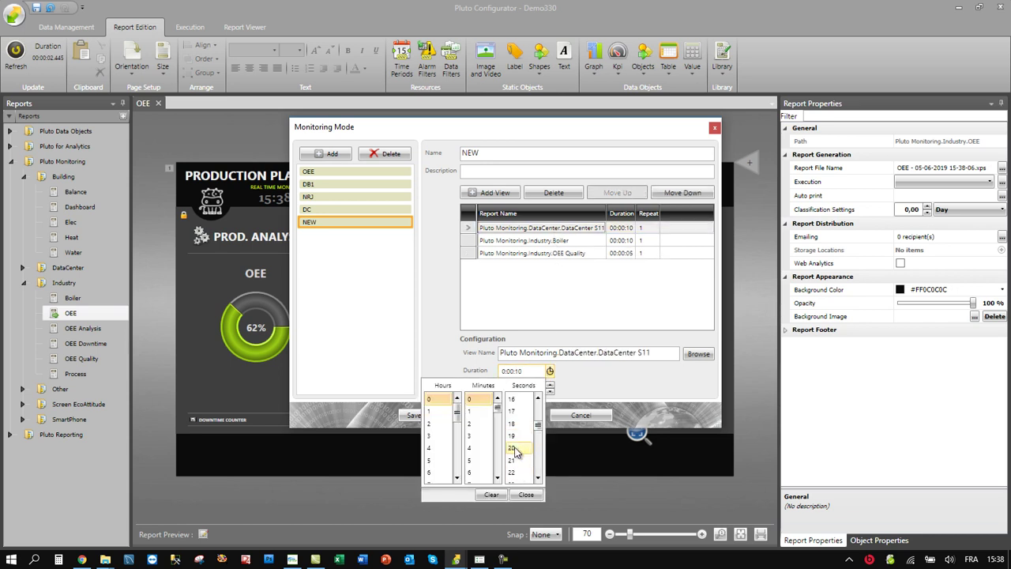
pyautogui.click(514, 450)
# Step: Move OEE Quality above Boiler, then save and close the playlist
pyautogui.click(545, 255)
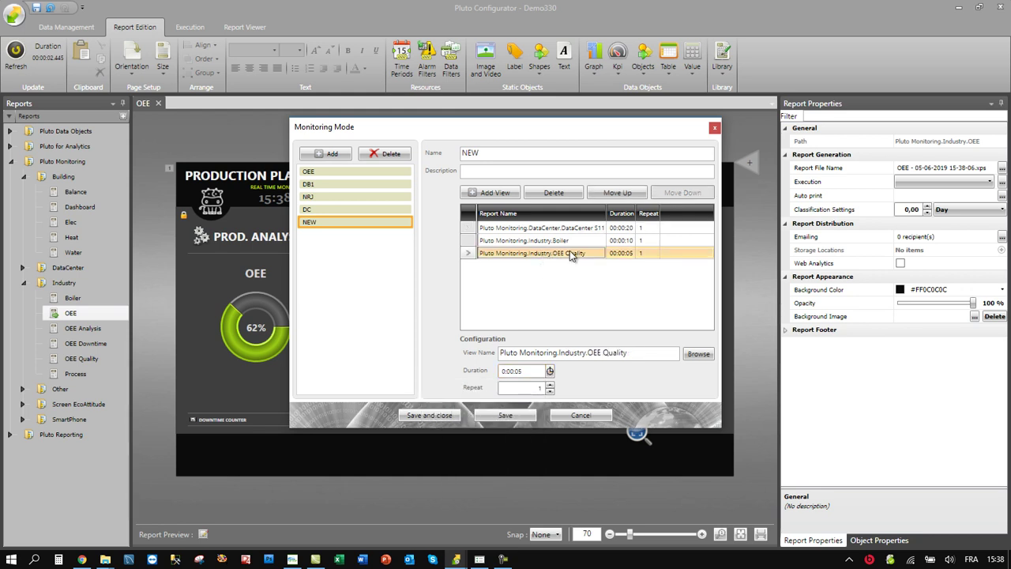
pyautogui.click(614, 197)
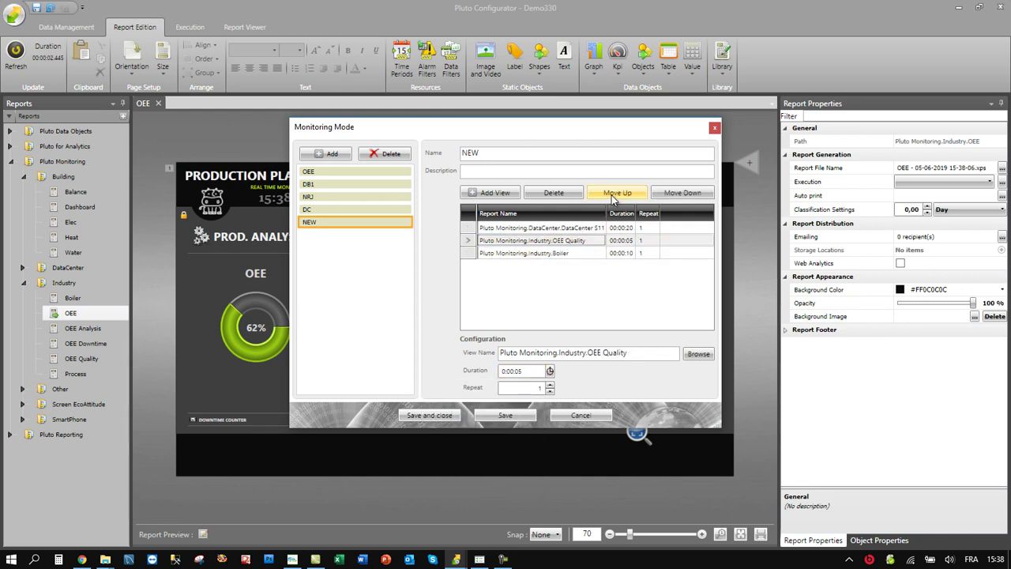
pyautogui.click(575, 242)
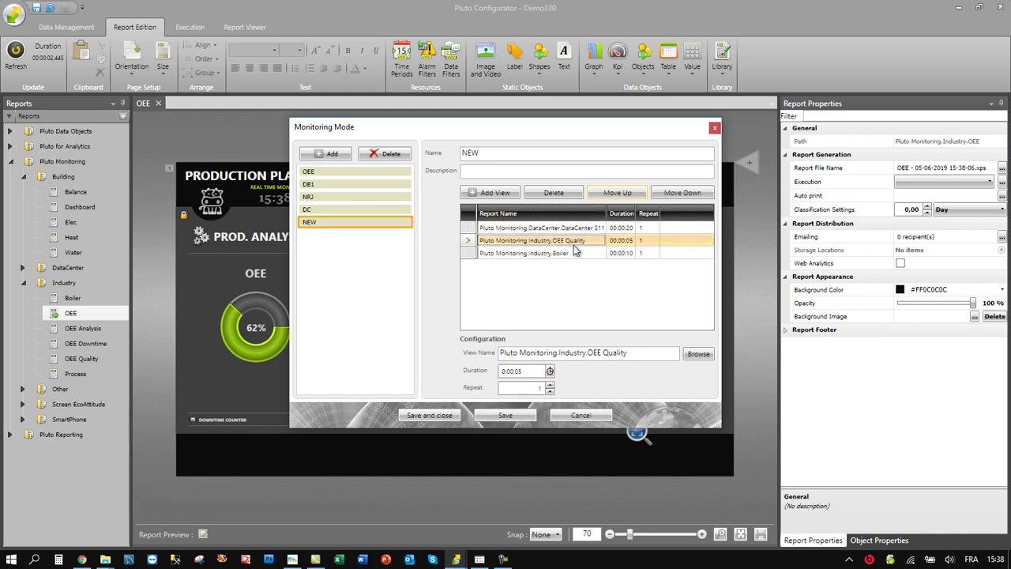
pyautogui.click(439, 416)
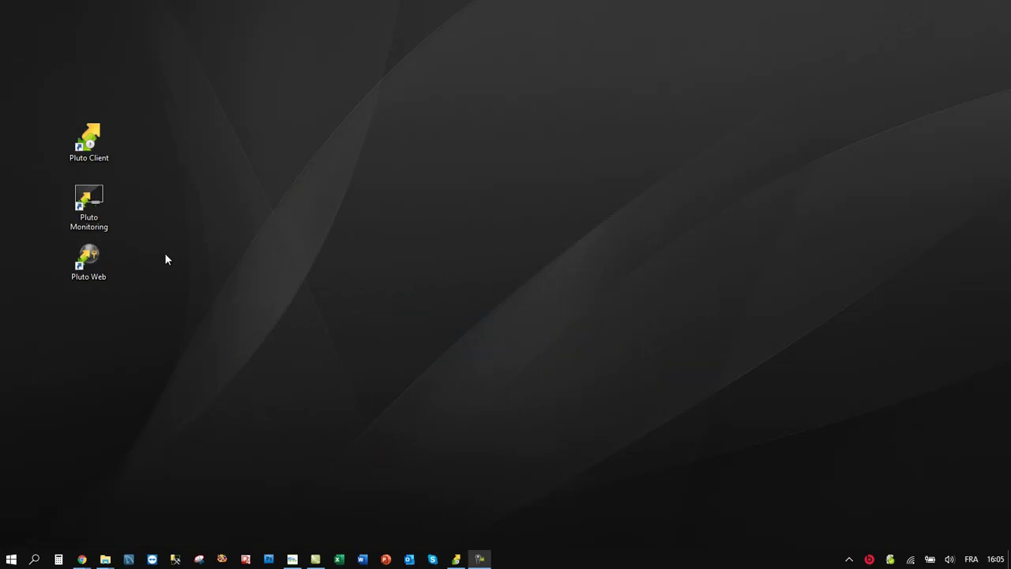
# Step: Check the Pluto Monitoring shortcut's -diaporama target naming the NRJ playlist, then launch the shortcut
pyautogui.click(89, 203)
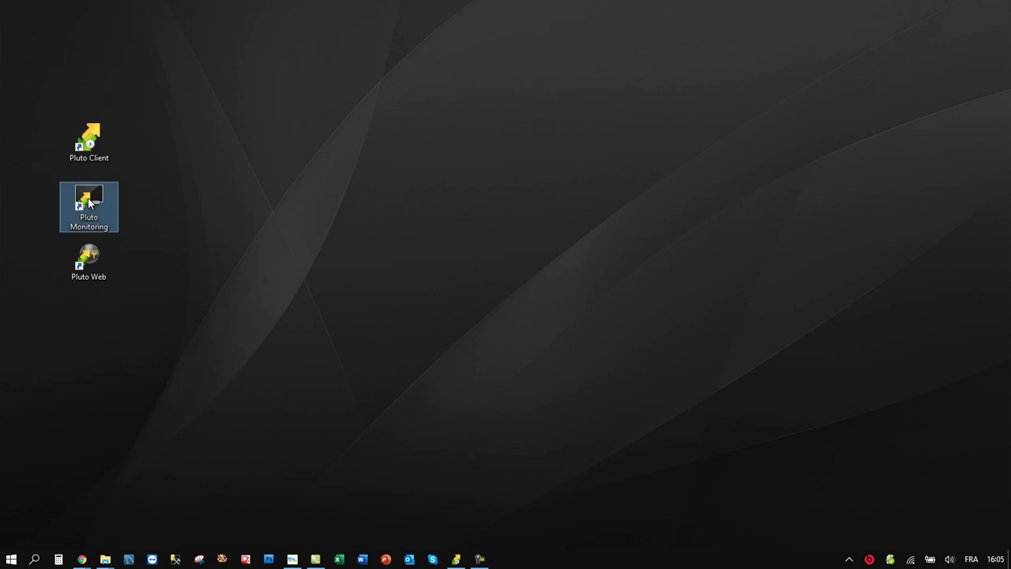
pyautogui.rightClick(89, 203)
pyautogui.click(77, 494)
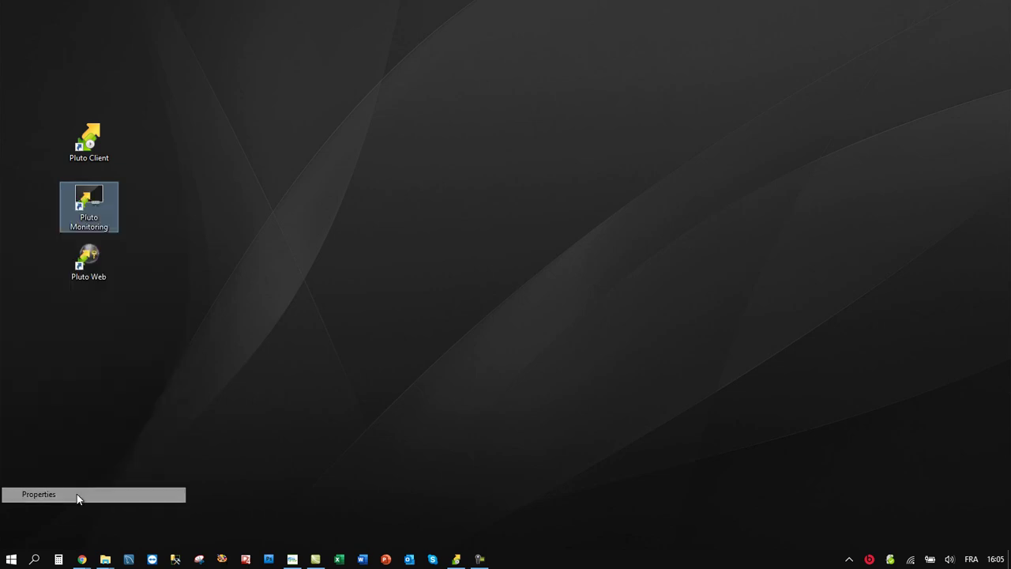
pyautogui.doubleClick(308, 323)
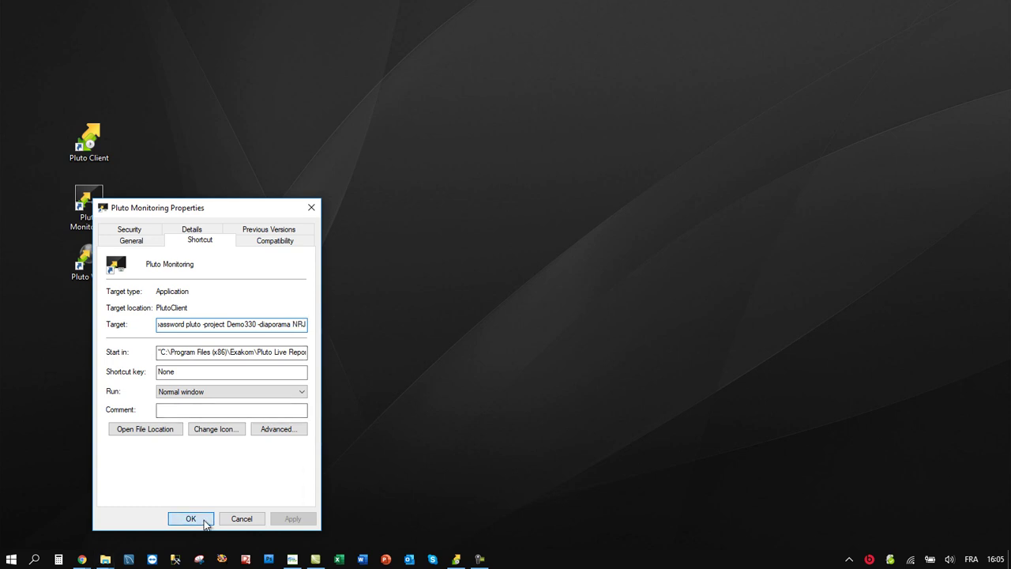
pyautogui.click(203, 523)
pyautogui.click(97, 196)
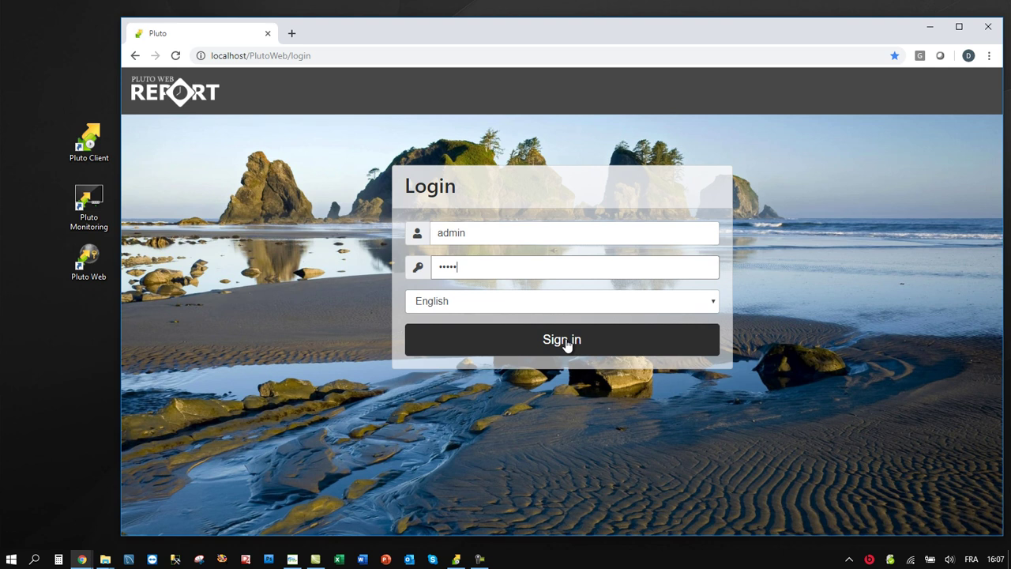
# Step: Sign in to Pluto Web Report with the entered username and password
pyautogui.click(566, 341)
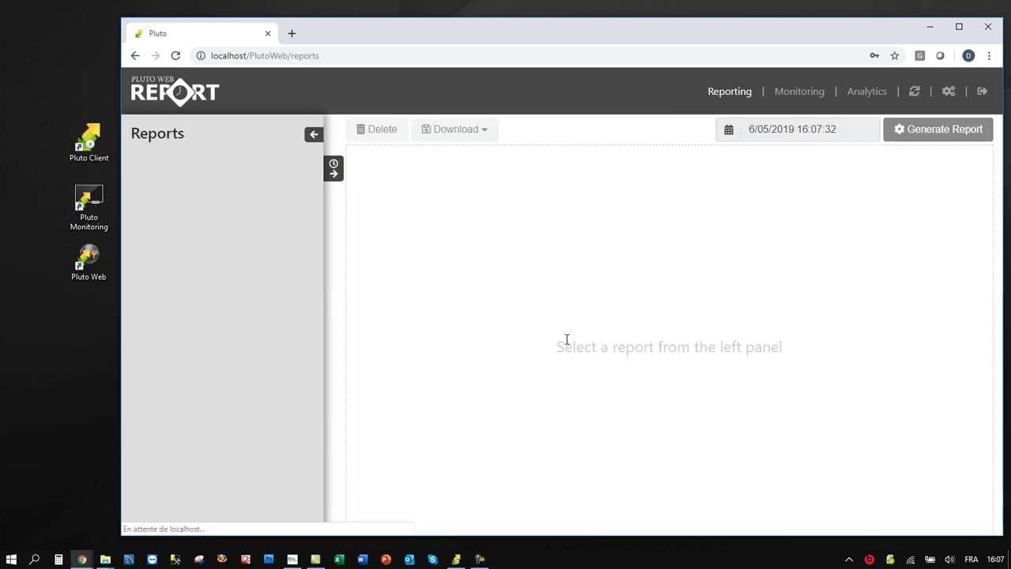
# Step: Go to the Monitoring page listing the DB1, DC, NEW, NRJ and OEE playlists
pyautogui.click(802, 93)
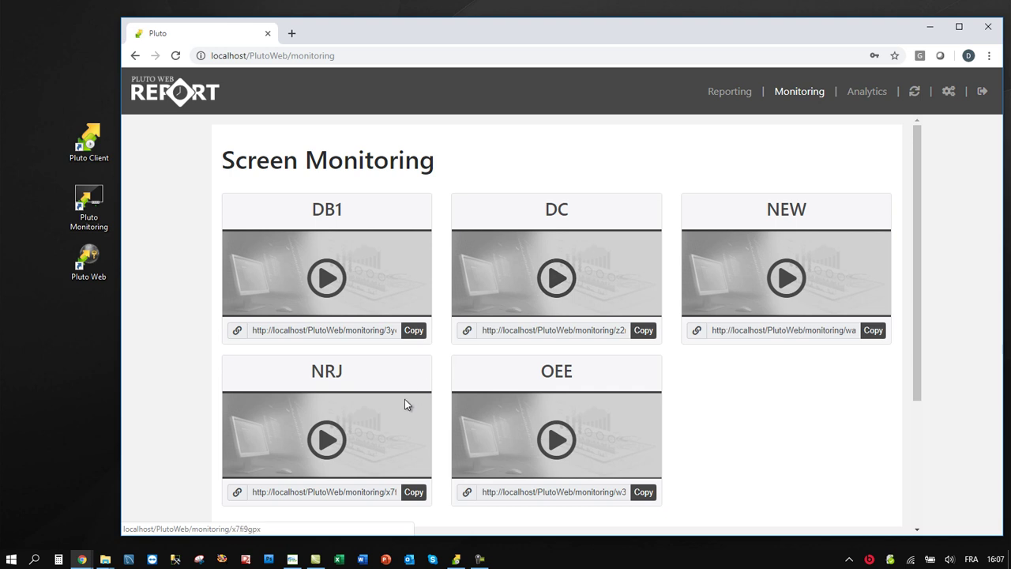